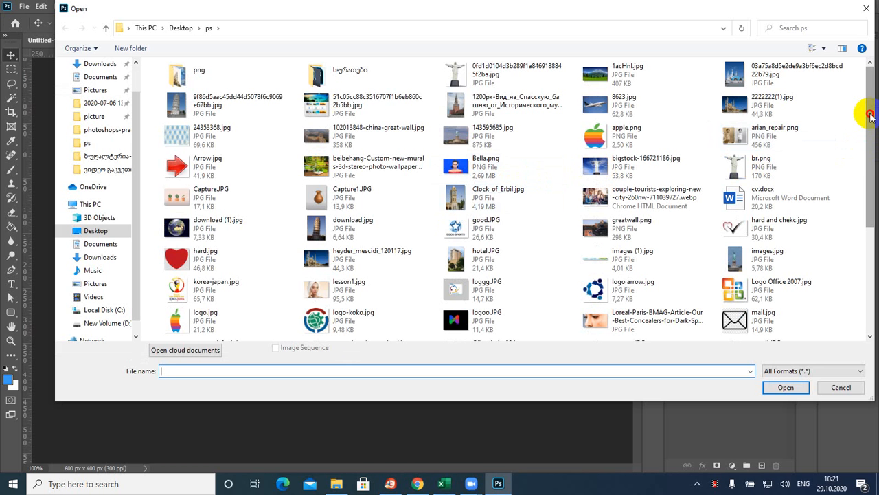
Open loggg.JPG from the ps folder and float it in its own window above Untitled-1.
{"action": "left_click", "coordinate": [871, 136]}
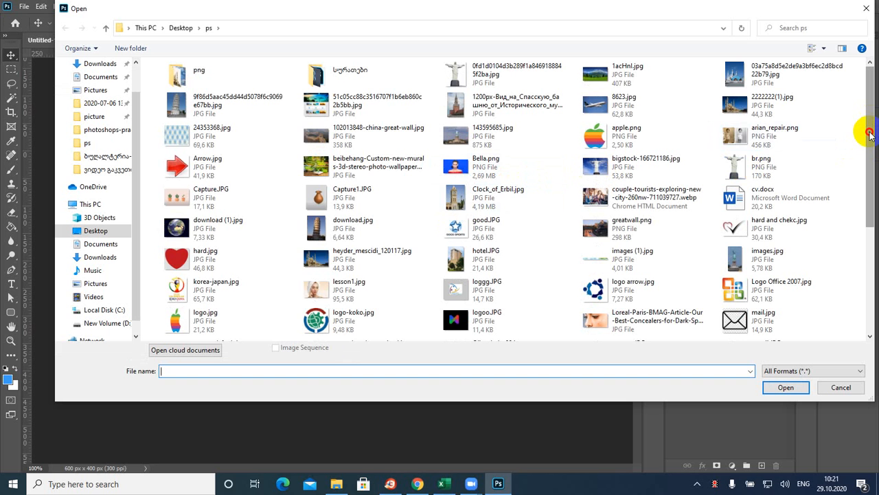
{"action": "mouse_move", "coordinate": [870, 135]}
{"action": "left_mouse_down"}
{"action": "mouse_move", "coordinate": [855, 215]}
{"action": "mouse_move", "coordinate": [864, 122]}
{"action": "left_mouse_up"}
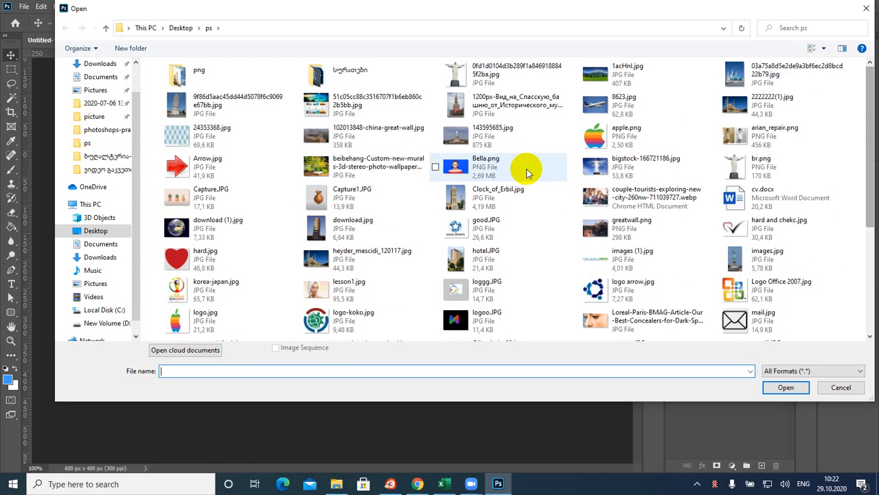
{"action": "left_click", "coordinate": [482, 172]}
{"action": "key", "text": "l"}
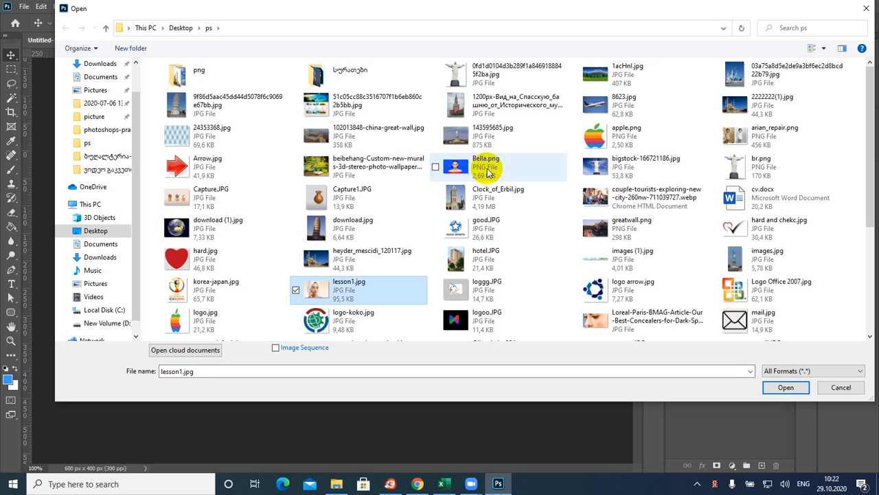
{"action": "key", "text": "l"}
{"action": "key", "text": "l"}
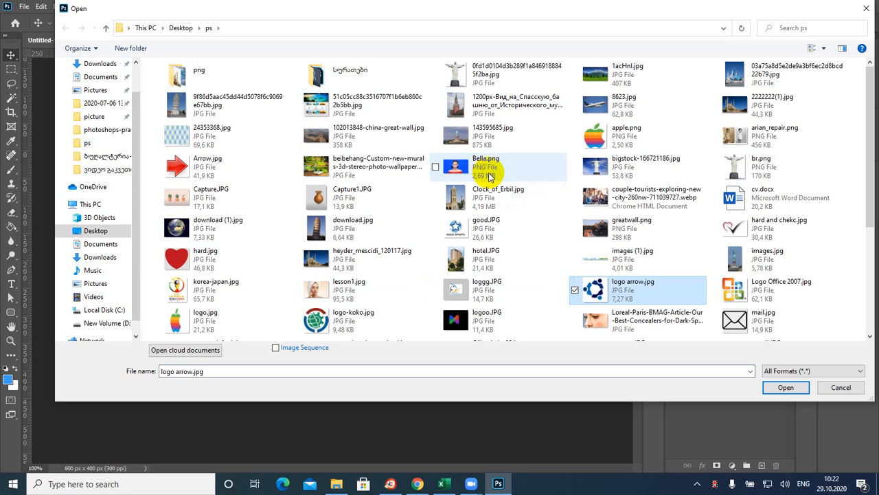
{"action": "double_click", "coordinate": [479, 294]}
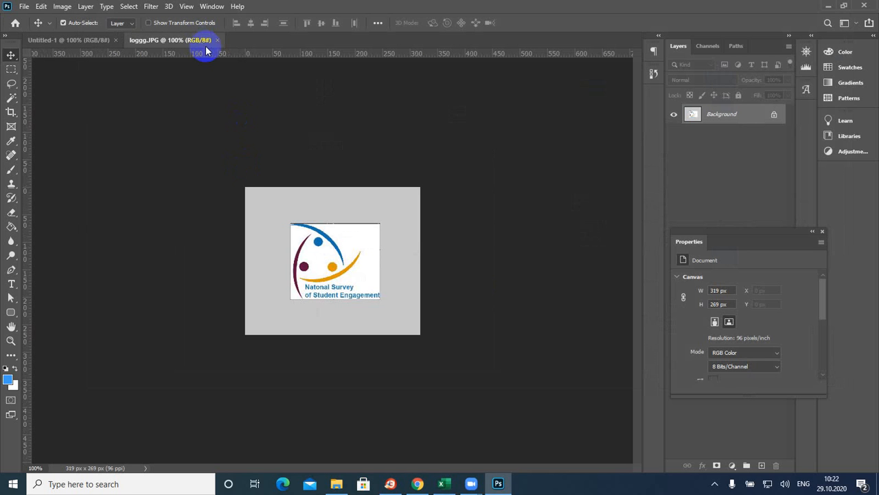
{"action": "left_click_drag", "start_coordinate": [171, 44], "coordinate": [192, 57]}
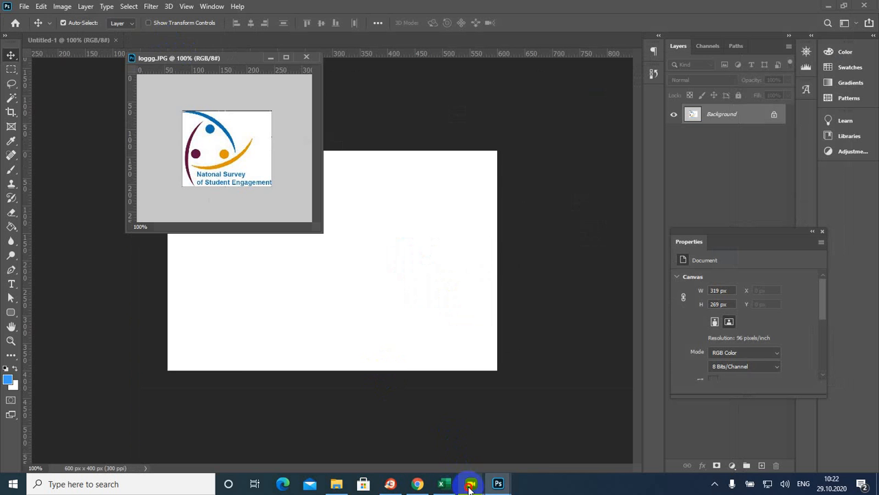
Switch to the Zoom meeting, share the screen and unmute the microphone.
{"action": "mouse_move", "coordinate": [471, 481]}
{"action": "left_click", "coordinate": [503, 458]}
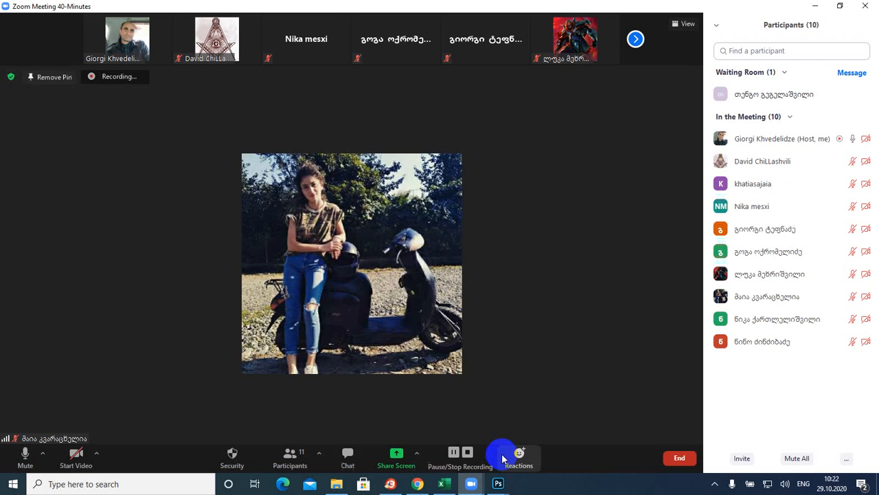
{"action": "left_click", "coordinate": [398, 450]}
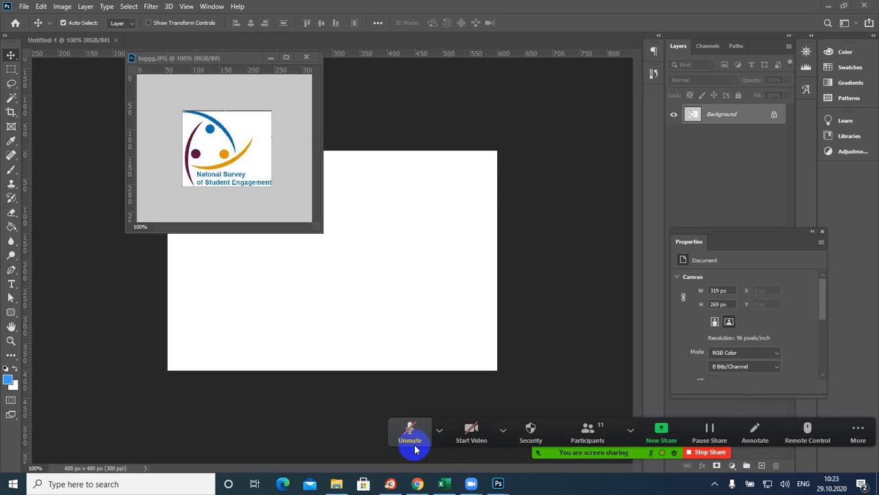
{"action": "left_click", "coordinate": [411, 440]}
Place the floating loggg.JPG window beside the blank canvas and close the Properties panel covering it.
{"action": "left_click_drag", "start_coordinate": [198, 59], "coordinate": [558, 109]}
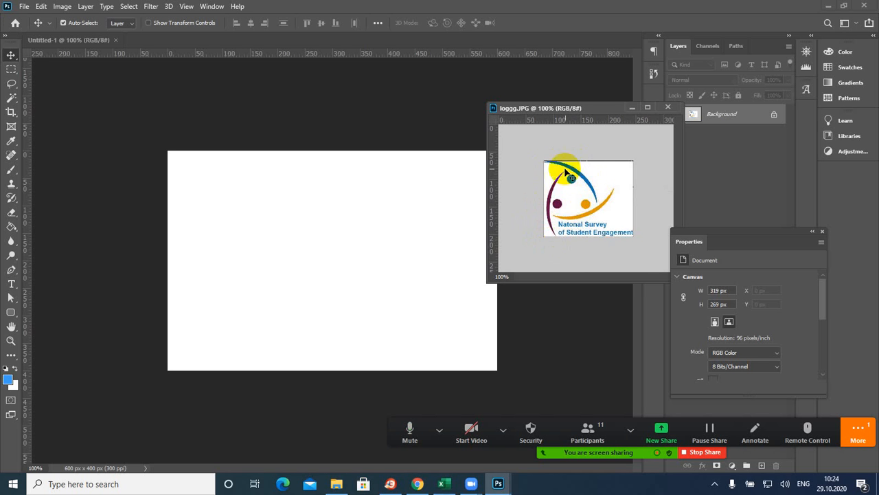
{"action": "left_click", "coordinate": [409, 437]}
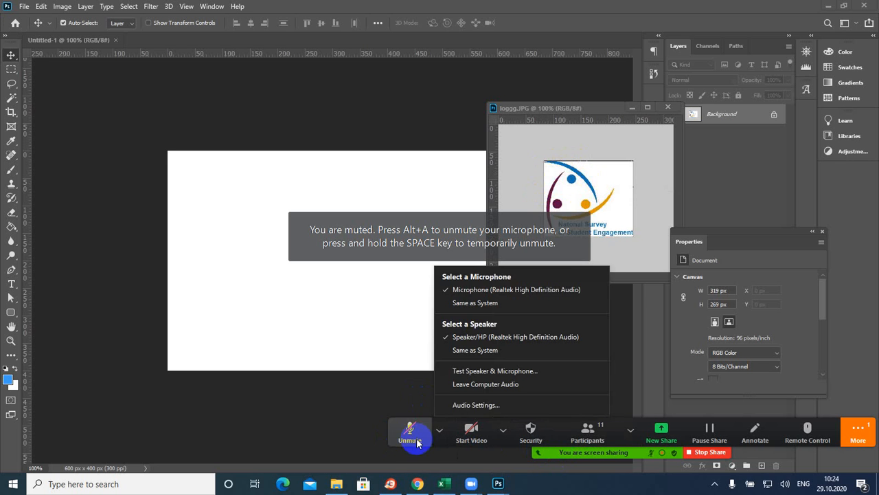
{"action": "left_click", "coordinate": [412, 438]}
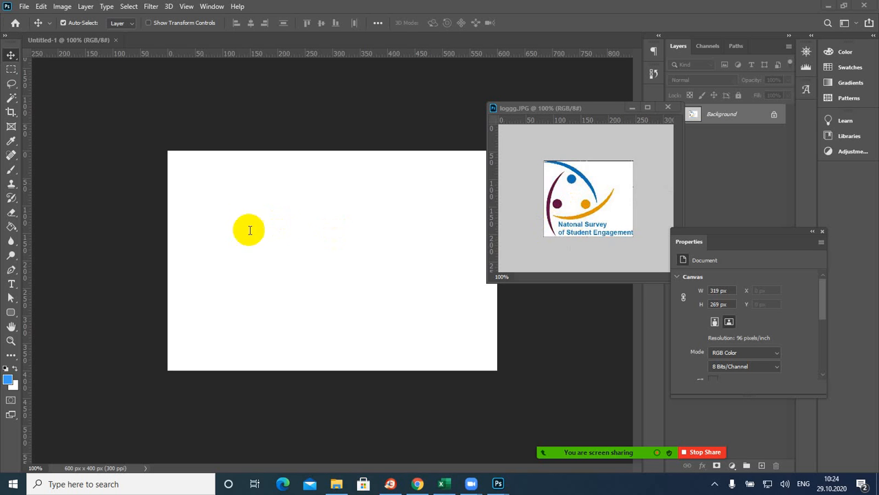
{"action": "left_click_drag", "start_coordinate": [565, 108], "coordinate": [700, 175]}
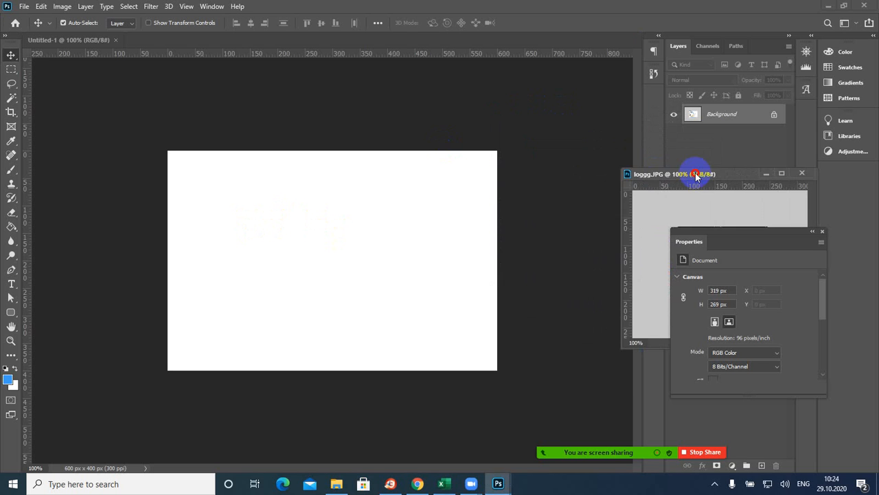
{"action": "left_click", "coordinate": [822, 235]}
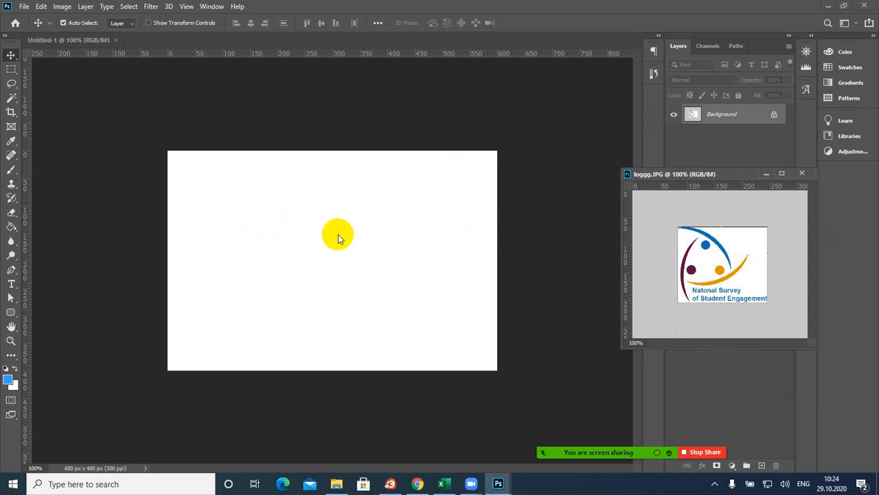
Add a new layer to Untitled-1 and name it redcircle.
{"action": "left_click", "coordinate": [340, 239]}
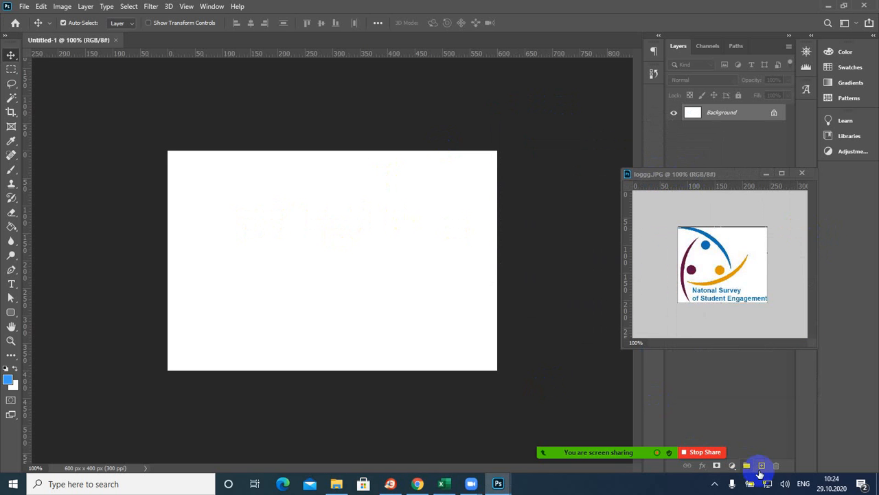
{"action": "left_click", "coordinate": [762, 467]}
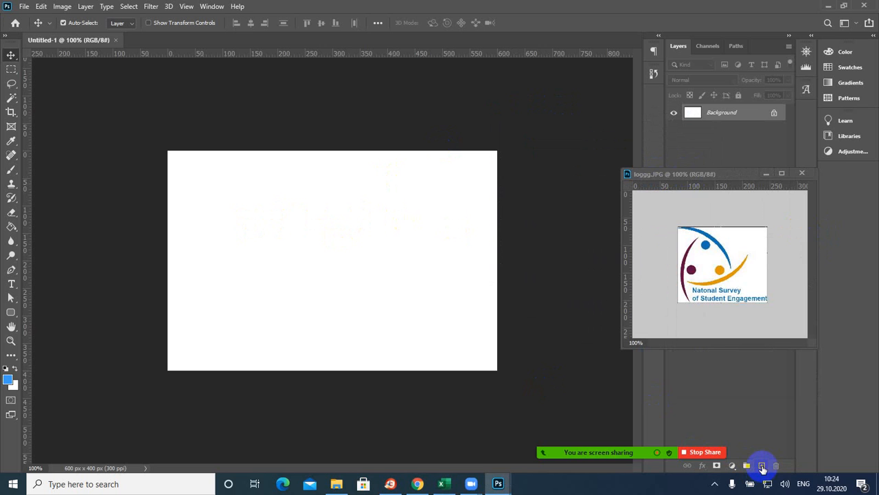
{"action": "double_click", "coordinate": [717, 112]}
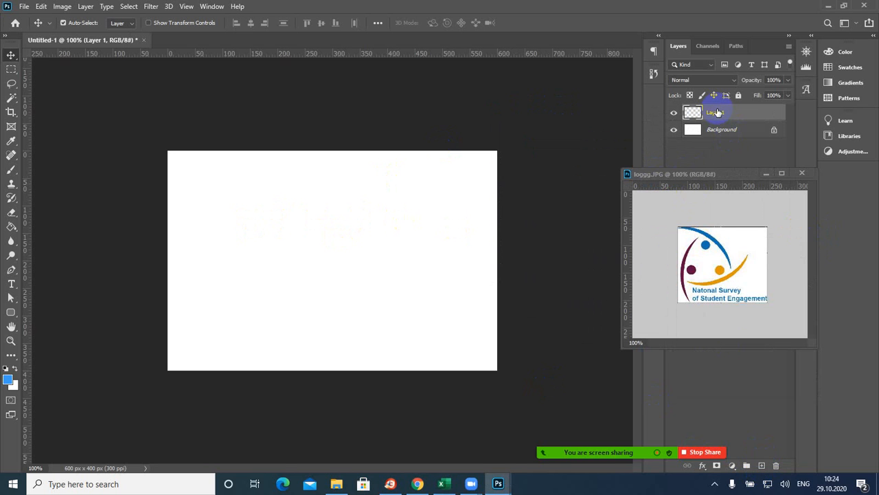
{"action": "double_click", "coordinate": [717, 112]}
{"action": "type", "text": "circl"}
{"action": "type", "text": "red"}
Assign the Red colour label to the redcircle layer.
{"action": "left_click", "coordinate": [675, 114]}
{"action": "left_click", "coordinate": [674, 114]}
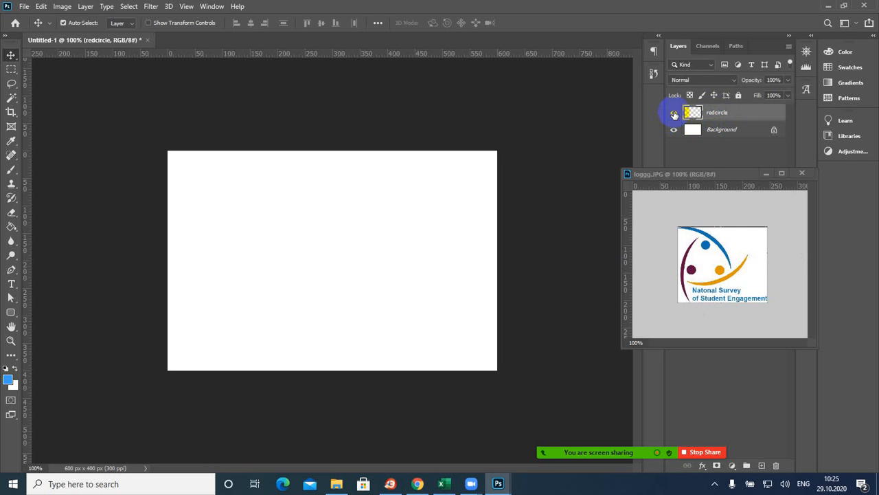
{"action": "right_click", "coordinate": [674, 114]}
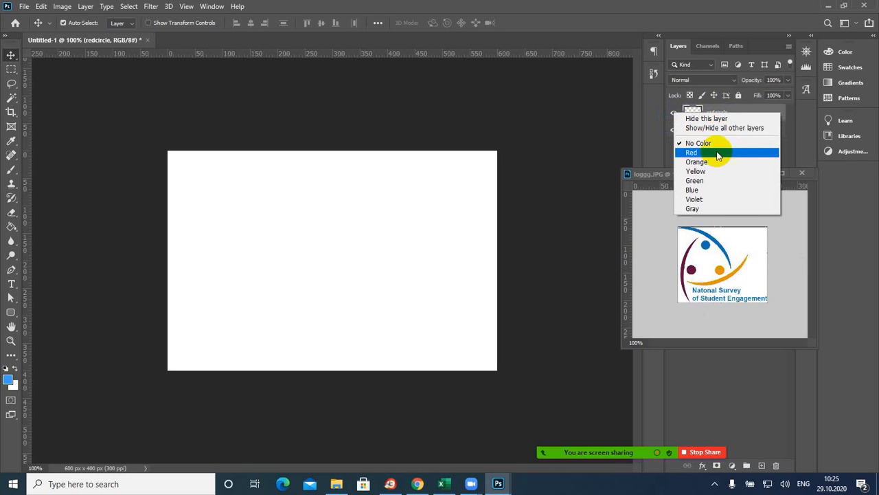
{"action": "left_click", "coordinate": [692, 152]}
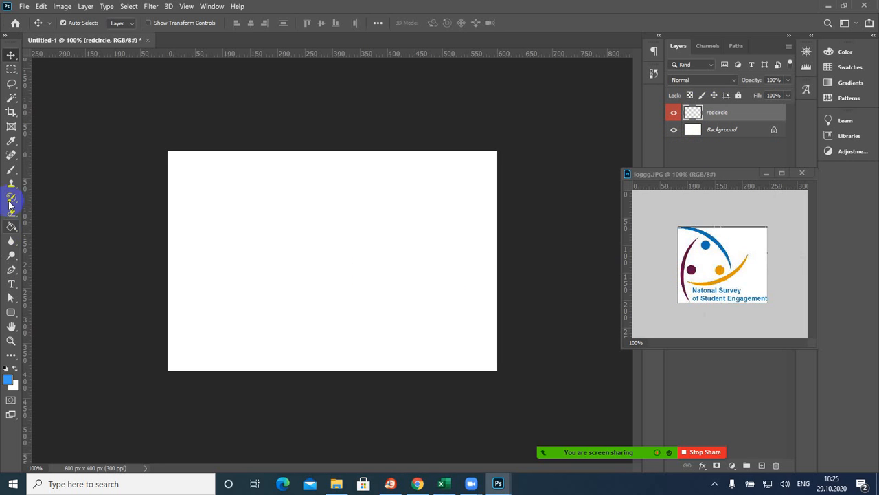
Add crossing horizontal and vertical guides through the logo mark in loggg.JPG, and a horizontal guide above the canvas in Untitled-1.
{"action": "left_click", "coordinate": [14, 70]}
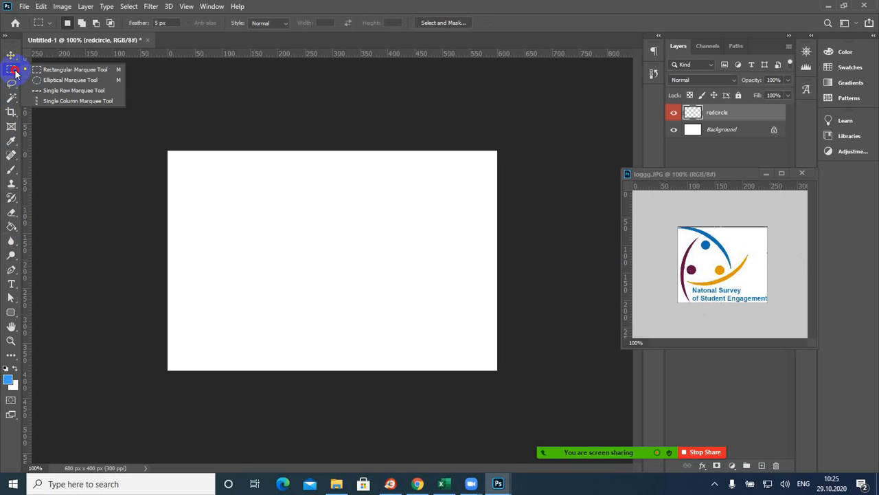
{"action": "left_click", "coordinate": [49, 82]}
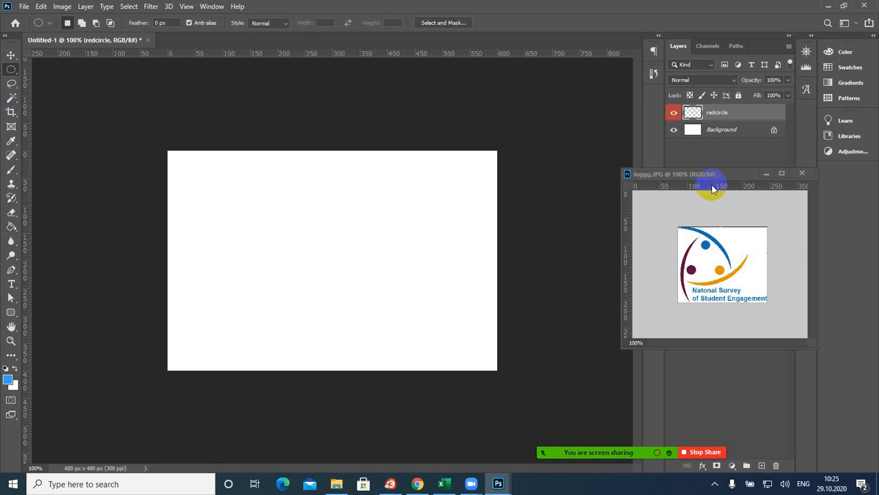
{"action": "left_click_drag", "start_coordinate": [711, 186], "coordinate": [719, 267]}
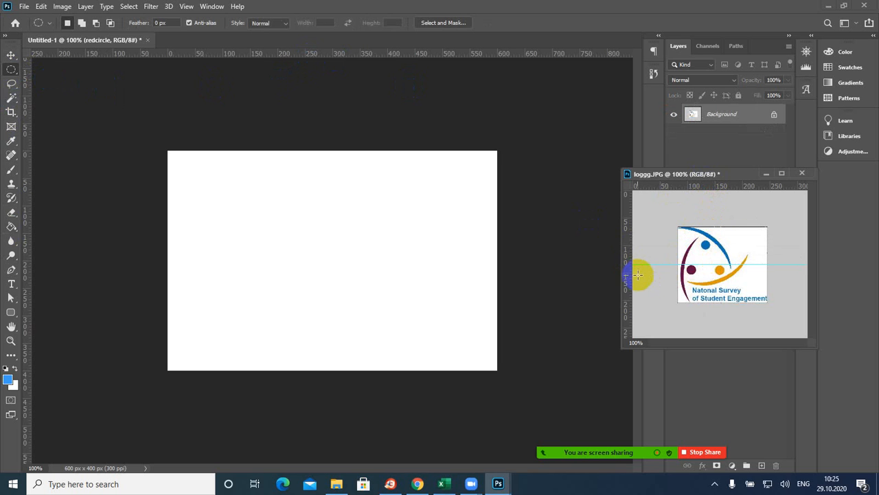
{"action": "left_click_drag", "start_coordinate": [630, 269], "coordinate": [706, 269]}
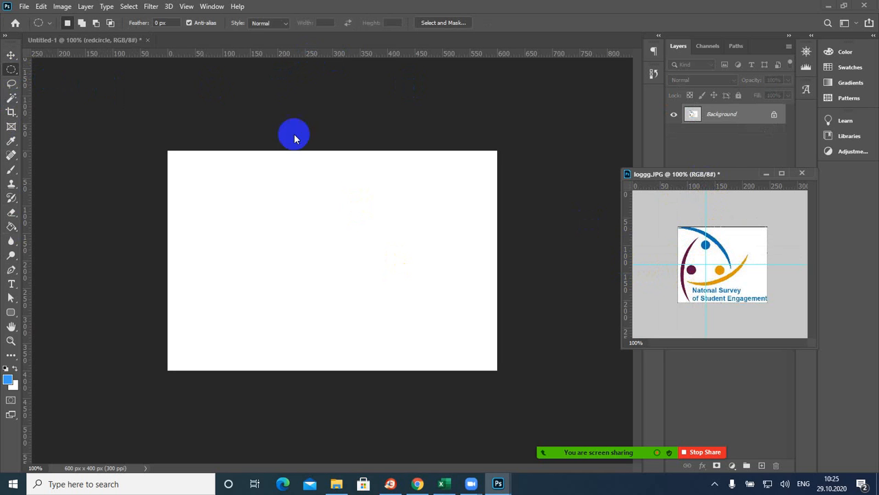
{"action": "left_click_drag", "start_coordinate": [311, 54], "coordinate": [310, 103]}
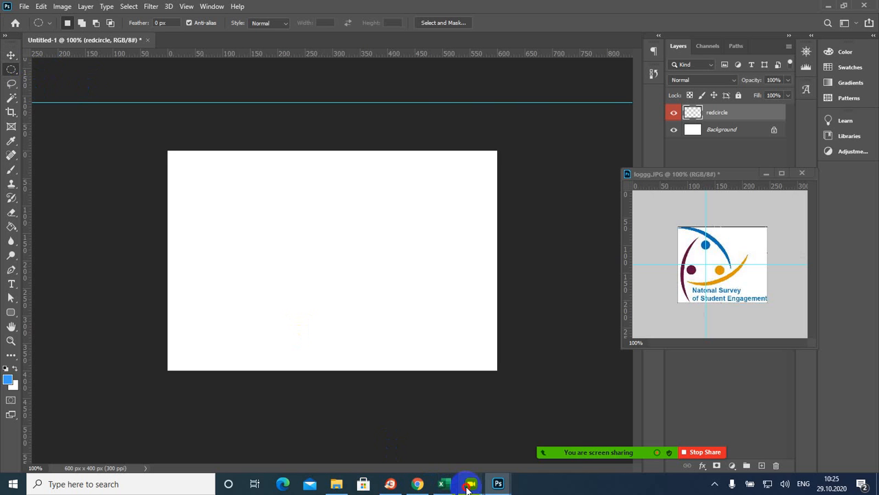
{"action": "mouse_move", "coordinate": [467, 486]}
{"action": "left_click", "coordinate": [486, 444]}
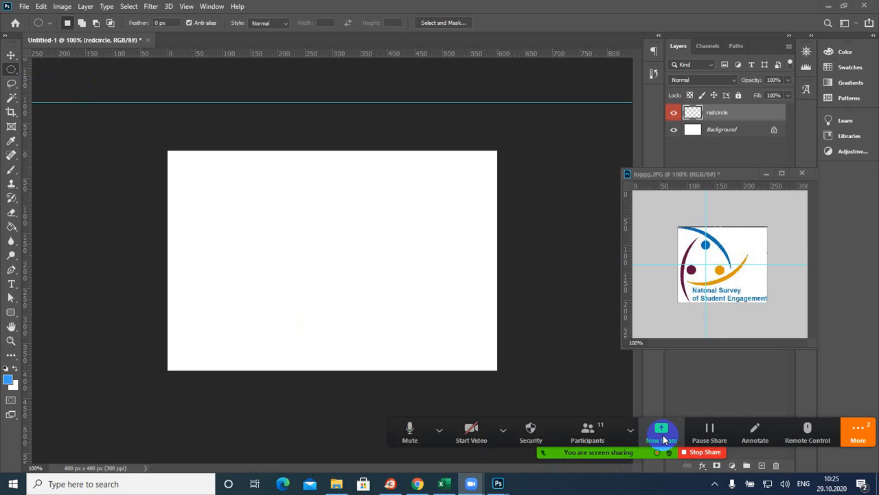
{"action": "left_click", "coordinate": [663, 438]}
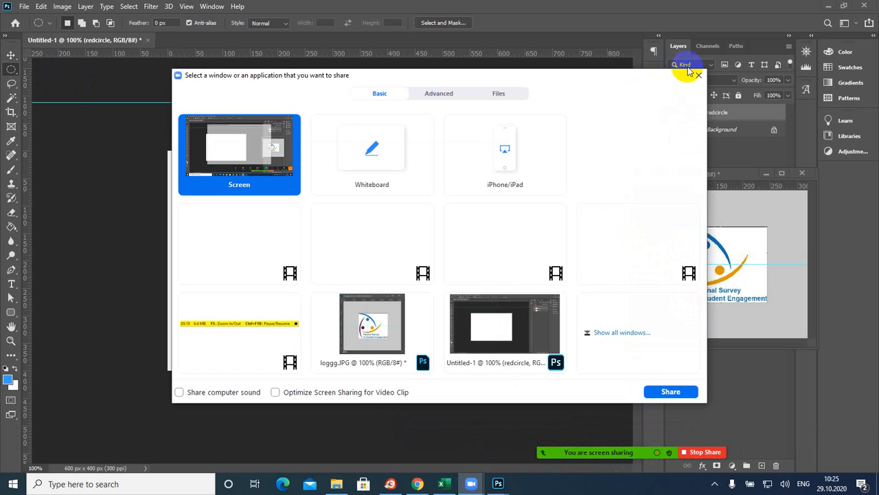
{"action": "left_click", "coordinate": [698, 74]}
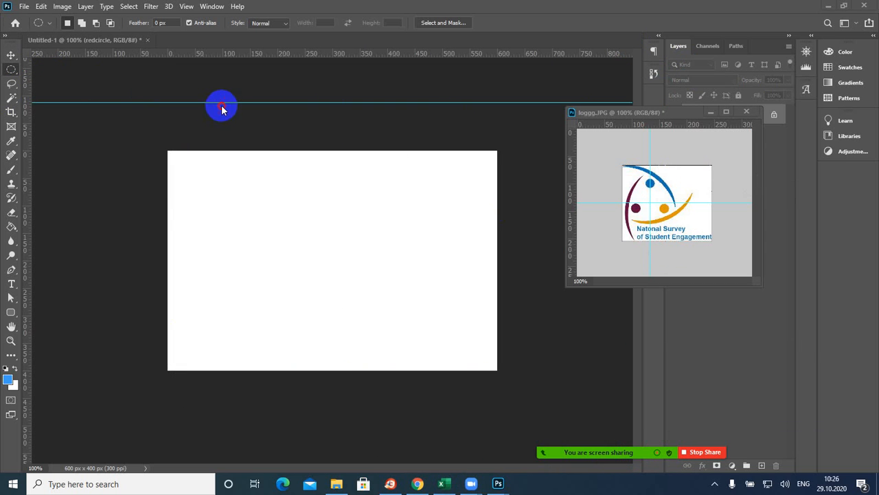
Move Untitled-1's horizontal guide to the canvas's mid-height and add a vertical guide crossing it at the canvas centre.
{"action": "left_click", "coordinate": [294, 103]}
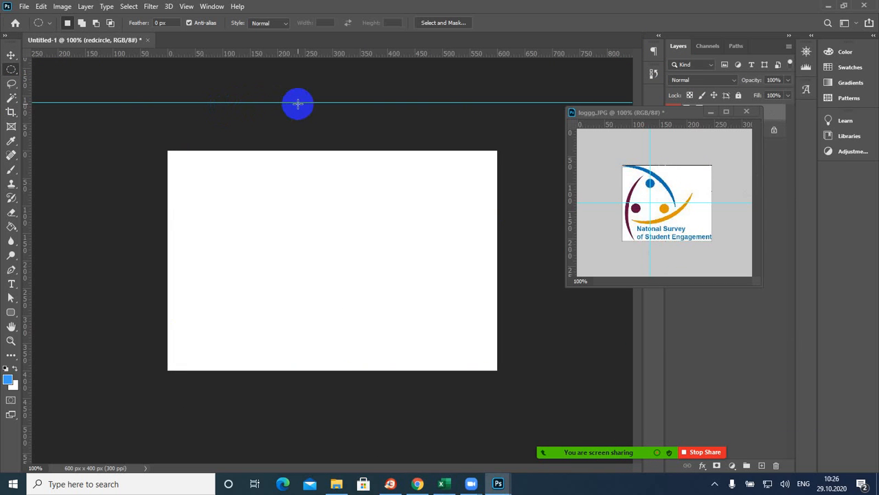
{"action": "left_click", "coordinate": [11, 55]}
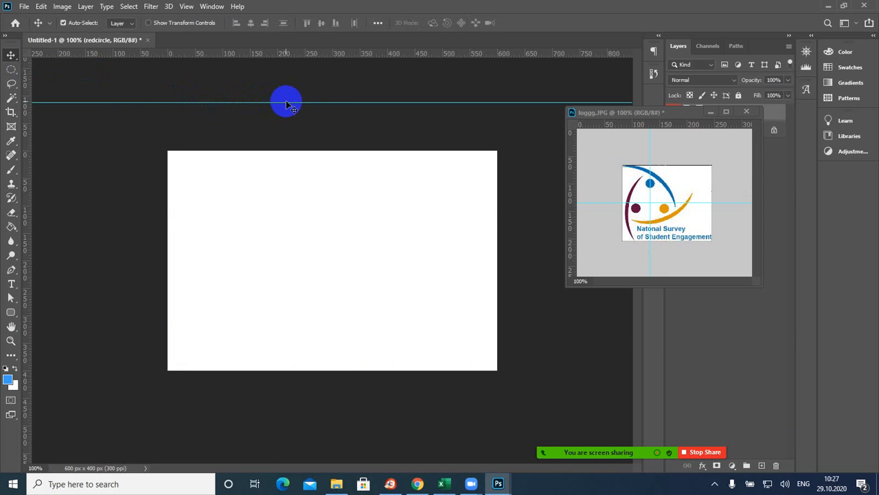
{"action": "left_click_drag", "start_coordinate": [289, 103], "coordinate": [309, 260]}
{"action": "mouse_move", "coordinate": [309, 268]}
{"action": "left_mouse_down"}
{"action": "mouse_move", "coordinate": [308, 296]}
{"action": "mouse_move", "coordinate": [320, 260]}
{"action": "left_mouse_up"}
{"action": "left_click_drag", "start_coordinate": [27, 253], "coordinate": [332, 261]}
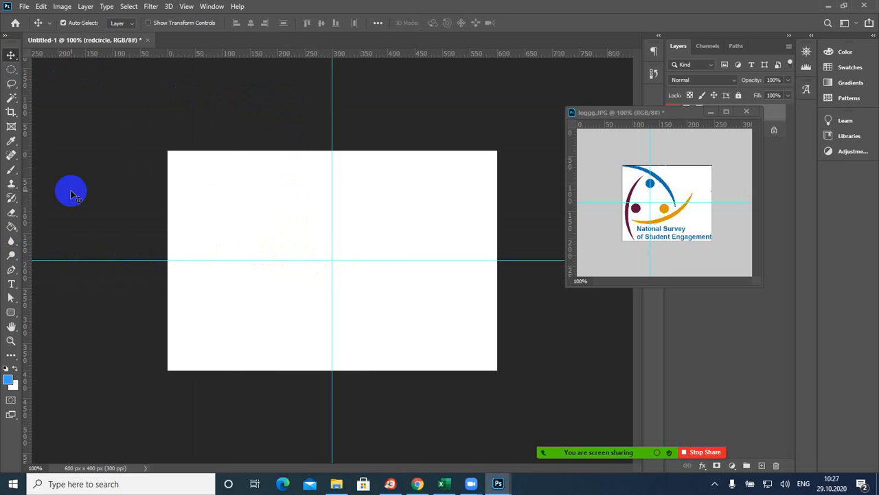
Create a small filled circle on the redcircle layer, below and left of the guide crossing, using maroon sampled from the logo, and deselect it.
{"action": "left_click", "coordinate": [11, 71]}
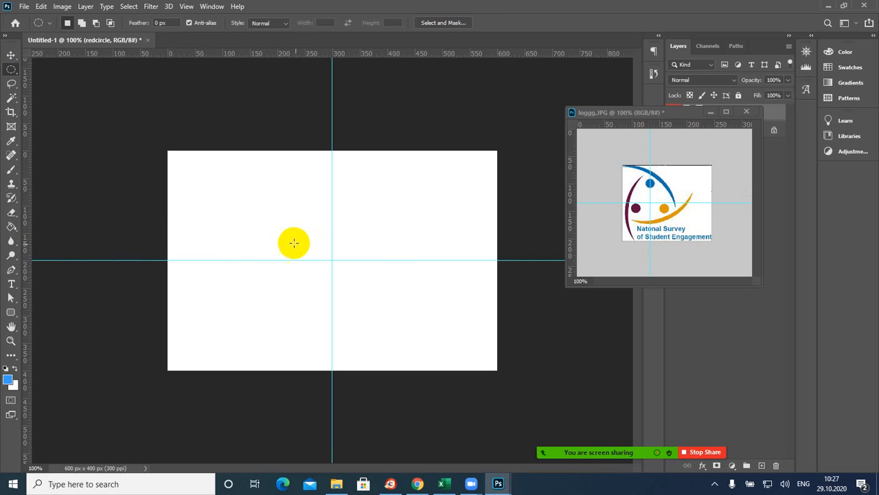
{"action": "left_click_drag", "start_coordinate": [691, 110], "coordinate": [758, 197]}
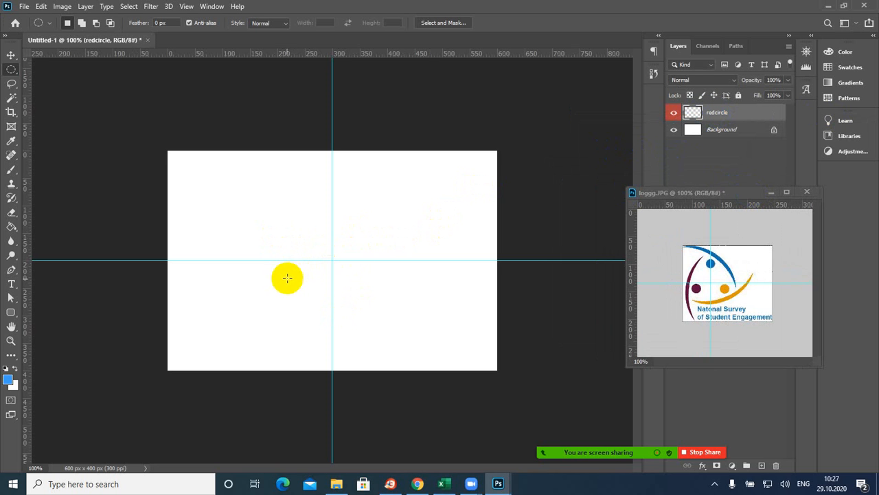
{"action": "left_click_drag", "start_coordinate": [285, 279], "coordinate": [303, 292]}
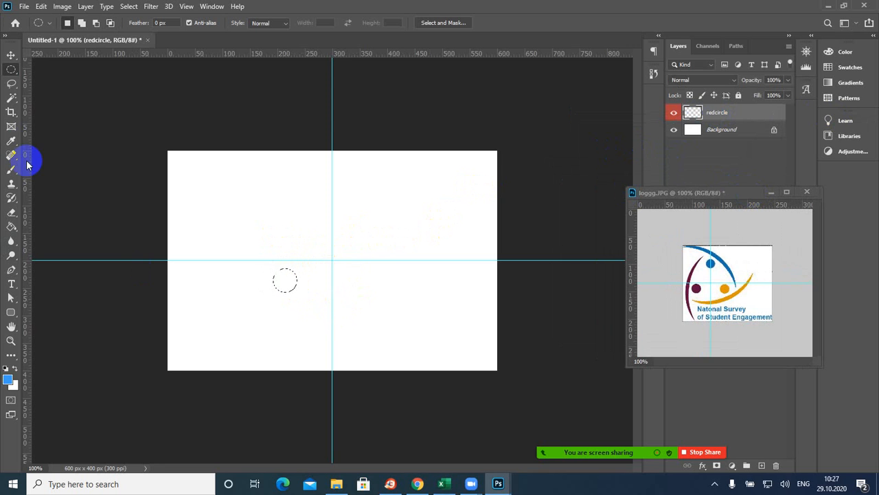
{"action": "left_click", "coordinate": [11, 141]}
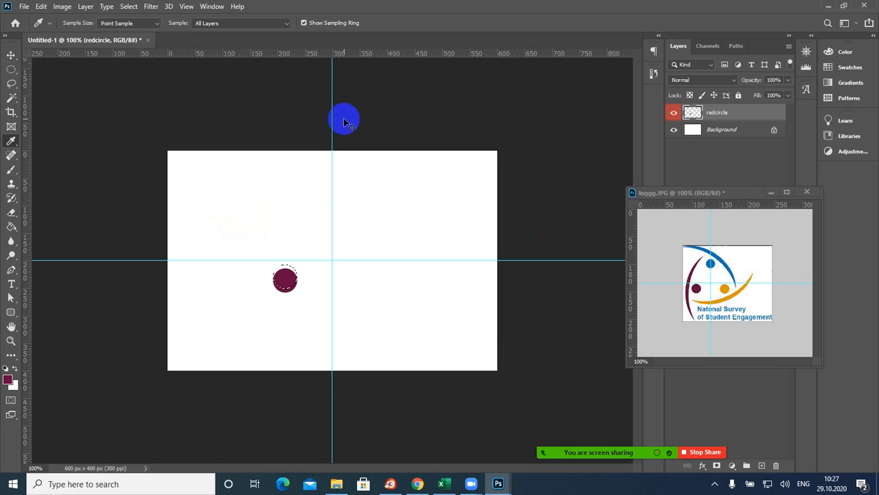
{"action": "key", "text": "ctrl+d"}
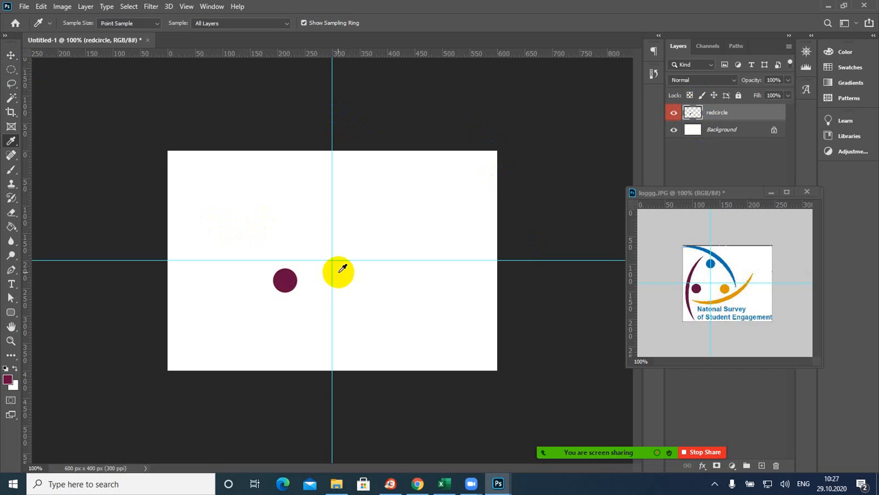
Move the maroon circle up so its top edge sits just below the horizontal guide.
{"action": "left_click", "coordinate": [9, 55]}
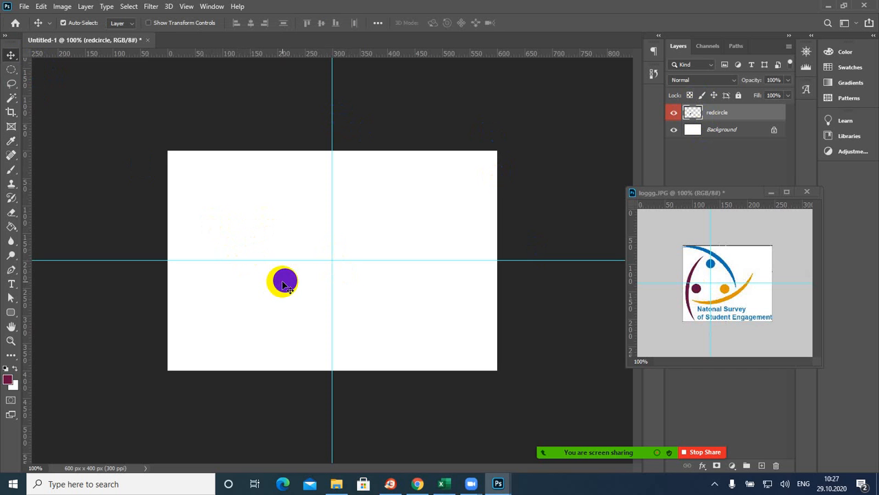
{"action": "left_click_drag", "start_coordinate": [284, 284], "coordinate": [284, 276]}
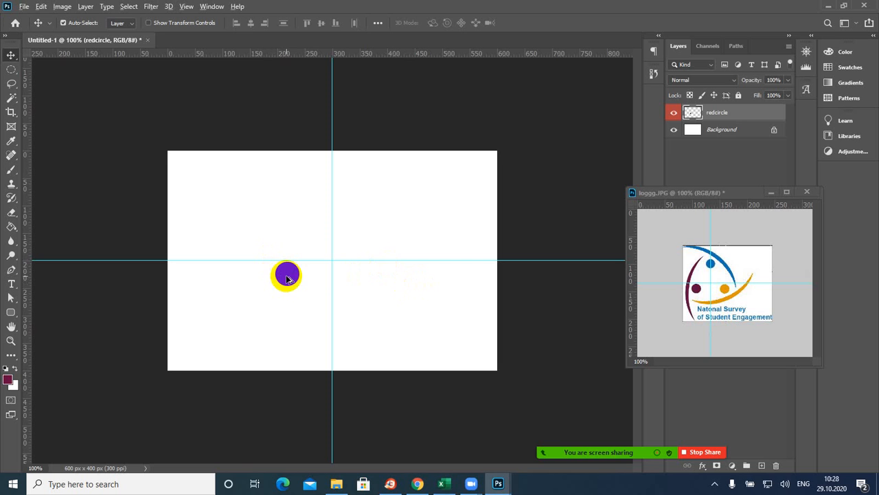
{"action": "left_click_drag", "start_coordinate": [288, 278], "coordinate": [311, 274]}
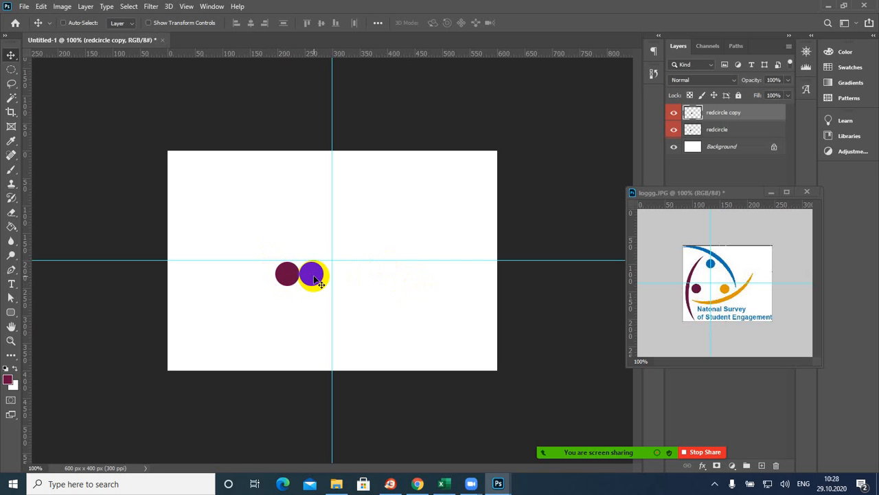
{"action": "key", "text": "ctrl+z"}
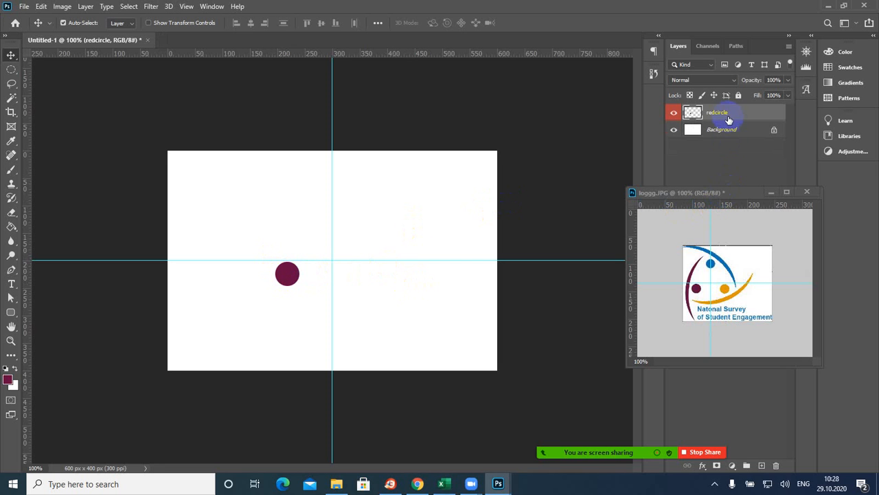
Duplicate the redcircle layer and assign the Orange colour label to the copy.
{"action": "left_click_drag", "start_coordinate": [720, 113], "coordinate": [761, 468]}
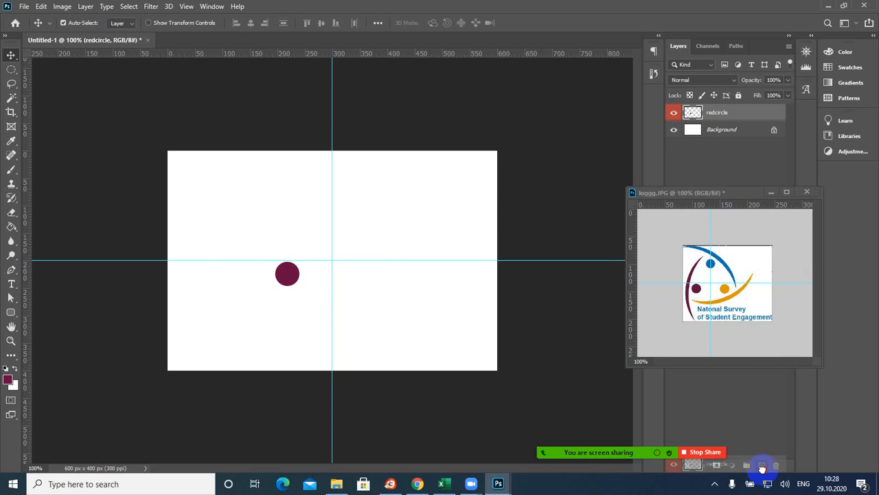
{"action": "left_click_drag", "start_coordinate": [761, 468], "coordinate": [762, 467]}
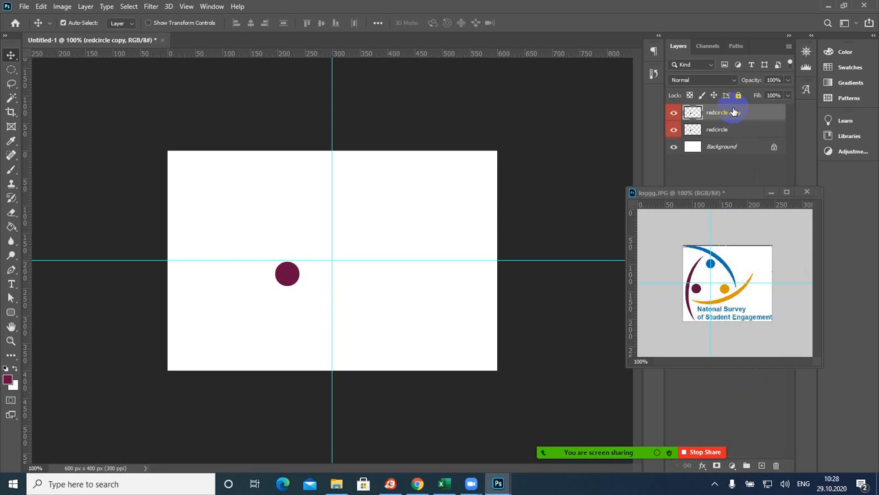
{"action": "right_click", "coordinate": [734, 113]}
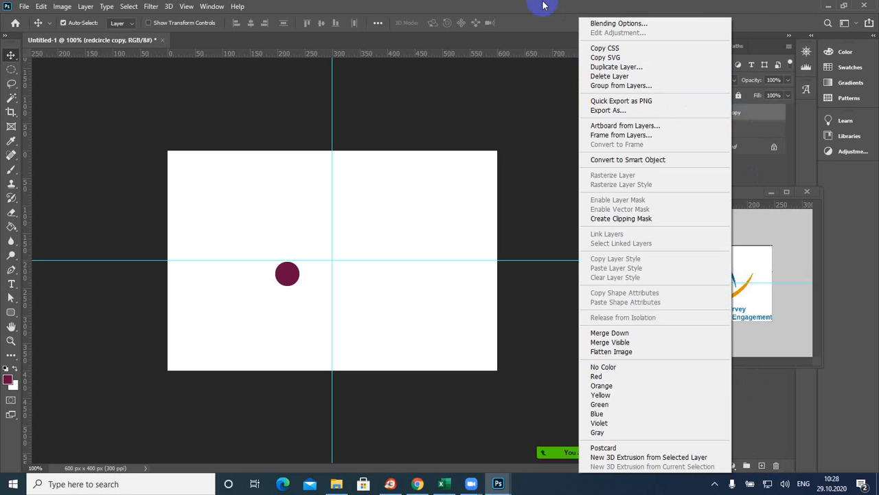
{"action": "left_click", "coordinate": [615, 48]}
{"action": "left_click", "coordinate": [674, 113]}
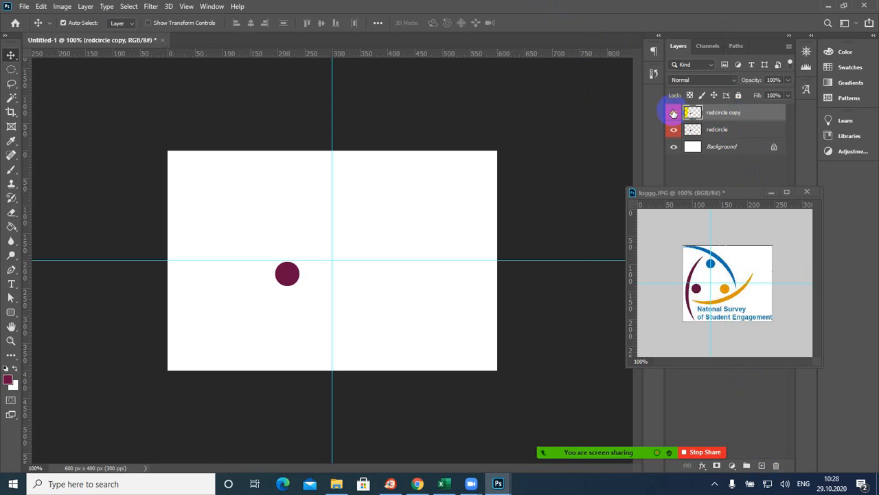
{"action": "left_click", "coordinate": [674, 114]}
{"action": "right_click", "coordinate": [676, 114]}
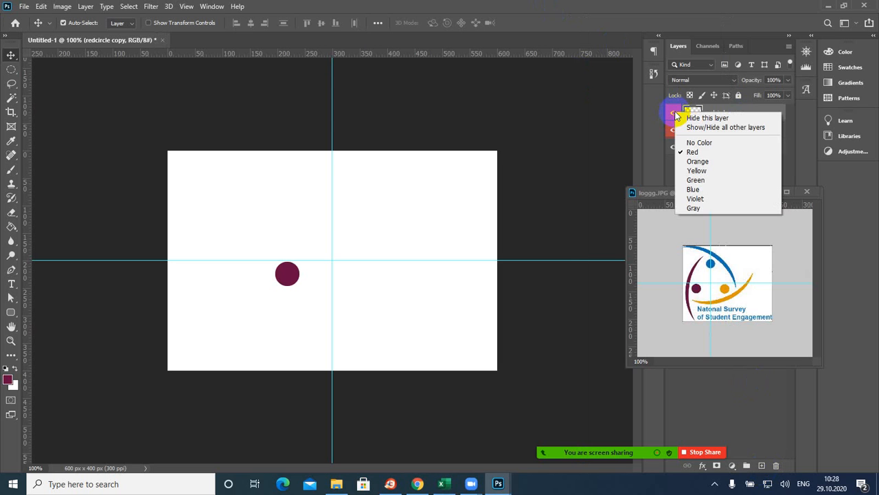
{"action": "left_click", "coordinate": [707, 162]}
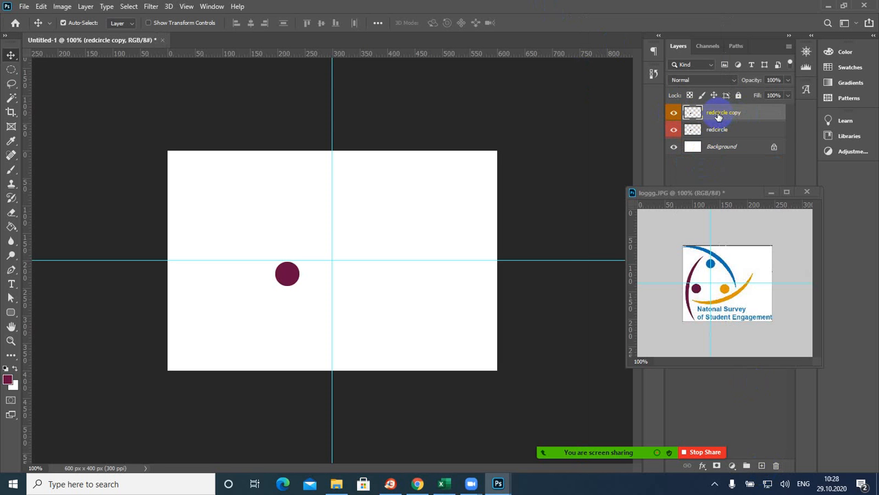
Rename the copied layer orange and move its circle across to the right of the canvas's central vertical guide.
{"action": "double_click", "coordinate": [719, 114]}
{"action": "key", "text": "Return"}
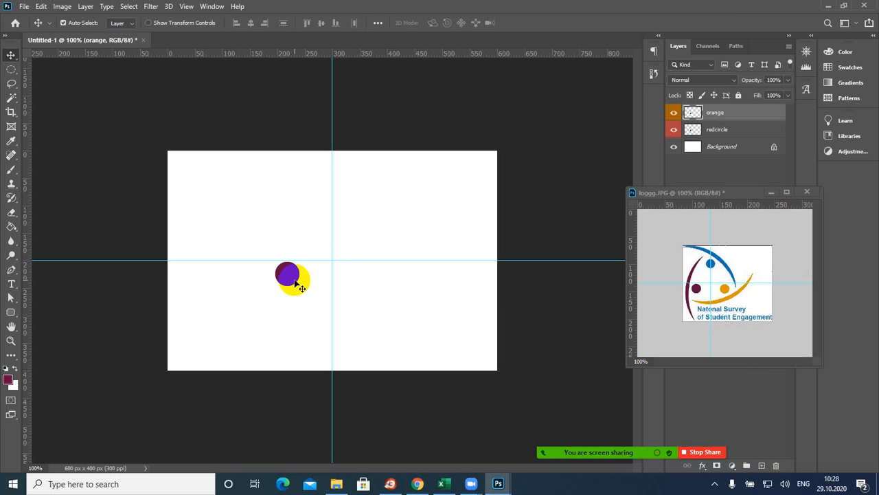
{"action": "left_click_drag", "start_coordinate": [300, 284], "coordinate": [367, 278]}
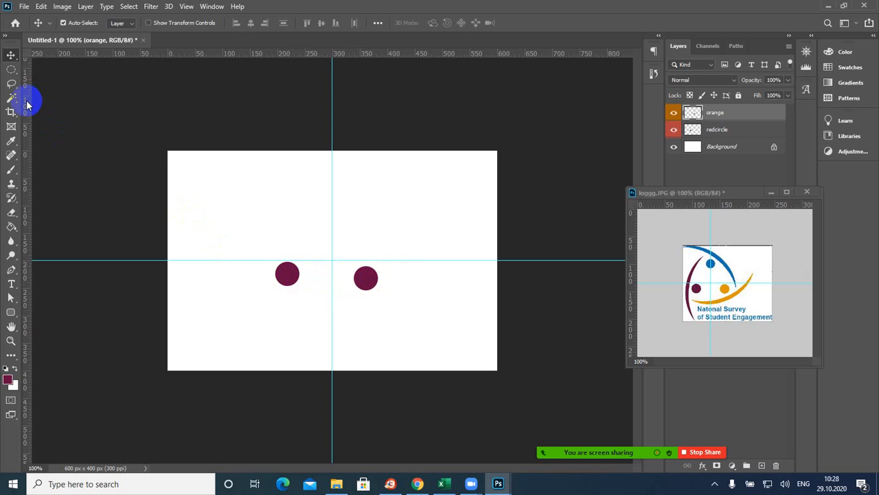
Add a vertical guide through the redcircle circle's centre and, using the Ruler tool, a matching guide 82 px right of the central guide.
{"action": "left_click_drag", "start_coordinate": [27, 170], "coordinate": [288, 189]}
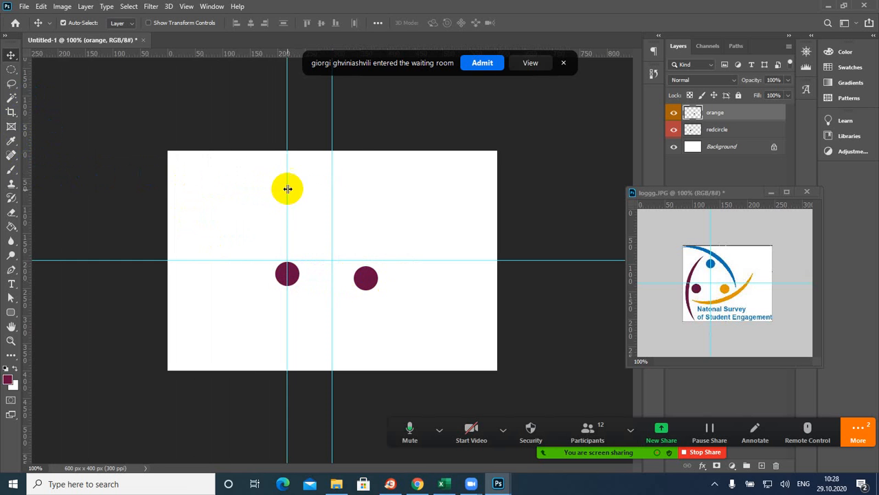
{"action": "left_click", "coordinate": [481, 66]}
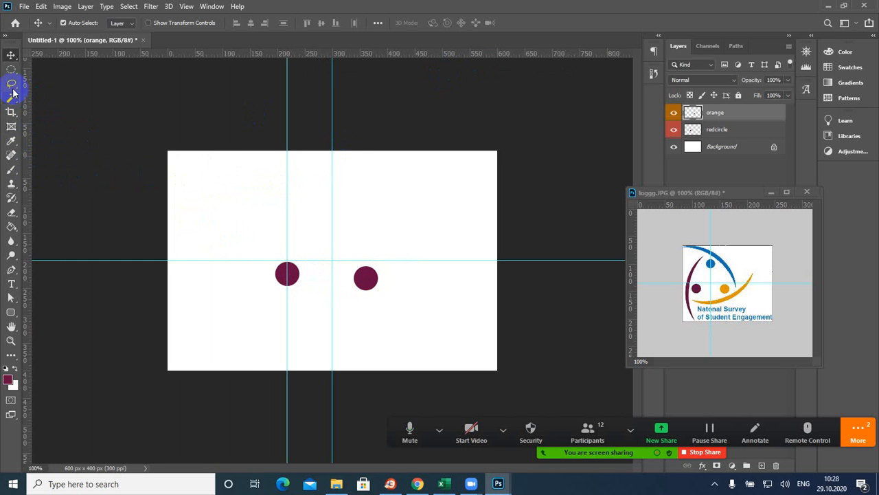
{"action": "left_click", "coordinate": [18, 147]}
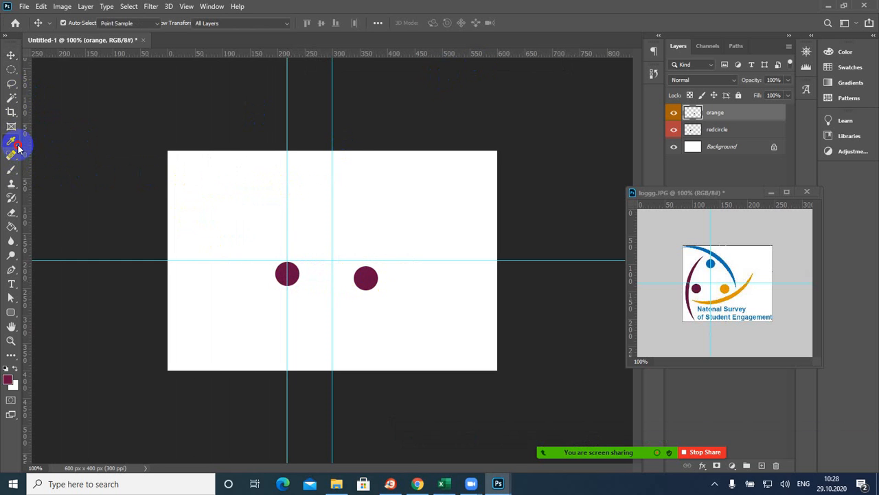
{"action": "left_click", "coordinate": [53, 172]}
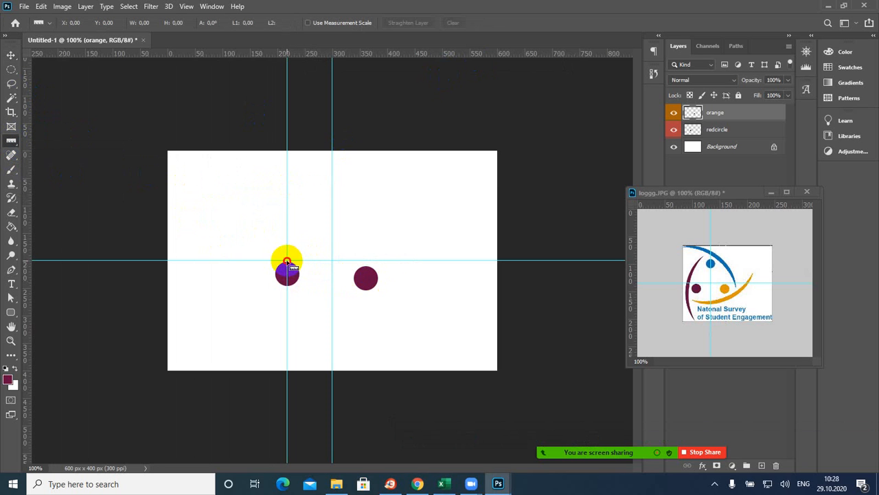
{"action": "left_click_drag", "start_coordinate": [287, 261], "coordinate": [352, 262]}
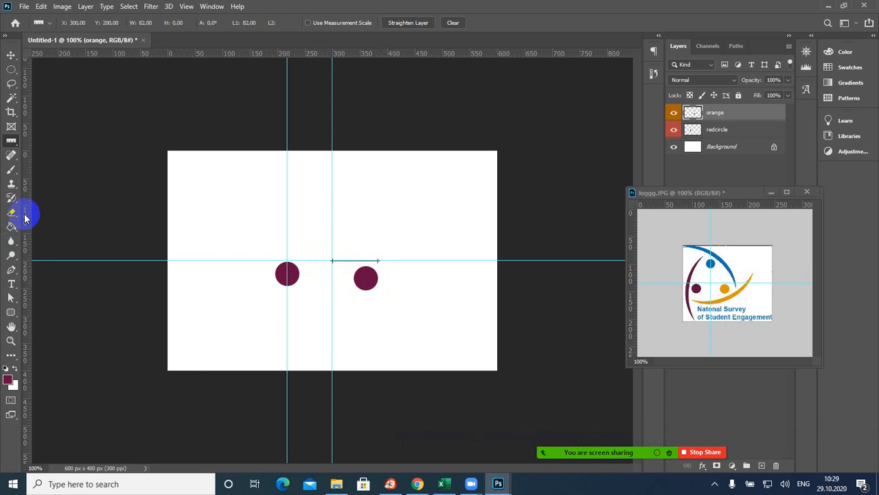
{"action": "mouse_move", "coordinate": [32, 204]}
{"action": "left_mouse_down"}
{"action": "mouse_move", "coordinate": [392, 245]}
{"action": "mouse_move", "coordinate": [379, 249]}
{"action": "mouse_move", "coordinate": [375, 281]}
{"action": "left_mouse_up"}
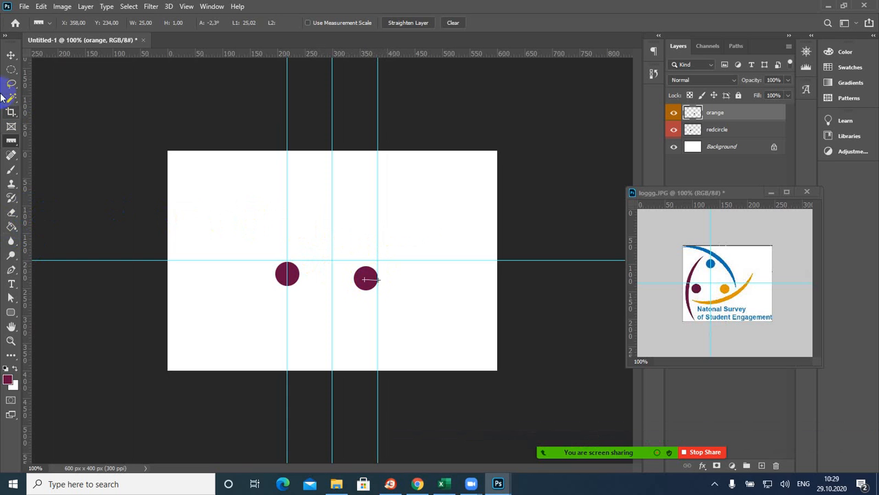
Centre the orange layer's circle on the right-hand vertical guide, level with the redcircle circle.
{"action": "left_click", "coordinate": [11, 55]}
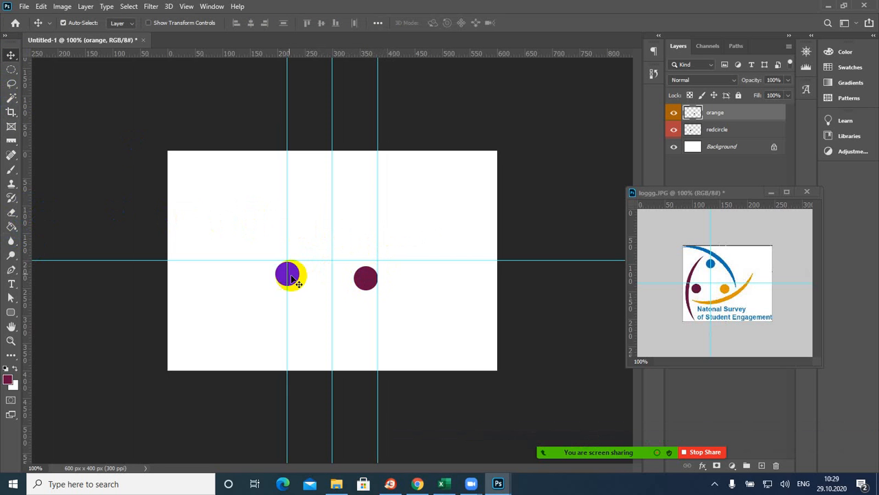
{"action": "left_click_drag", "start_coordinate": [368, 282], "coordinate": [389, 288]}
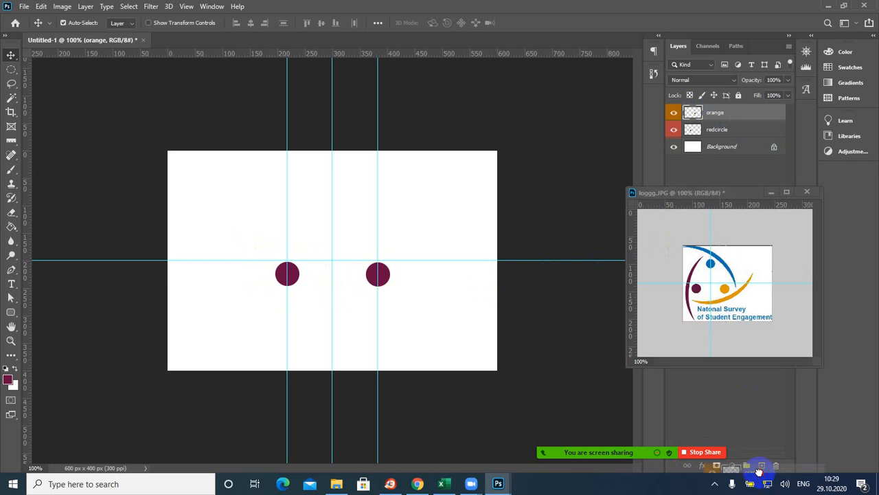
Duplicate the orange layer and assign the Blue colour label to the copy.
{"action": "left_click_drag", "start_coordinate": [763, 466], "coordinate": [762, 466]}
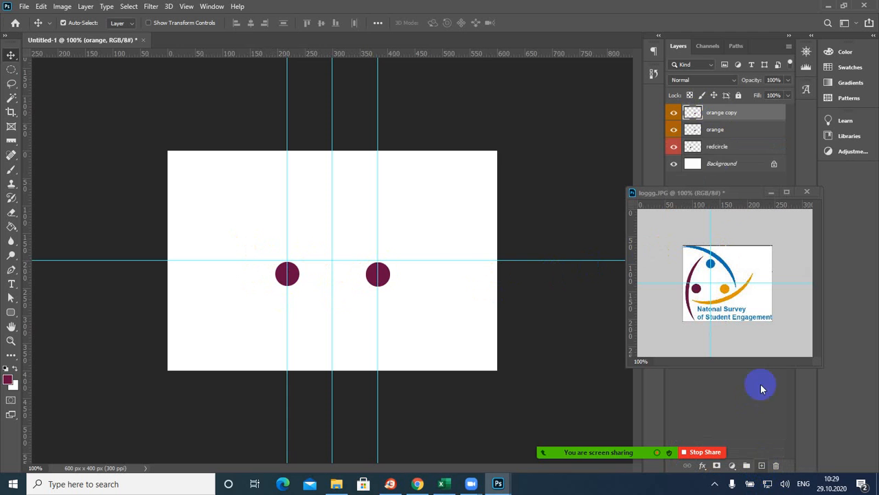
{"action": "right_click", "coordinate": [675, 114]}
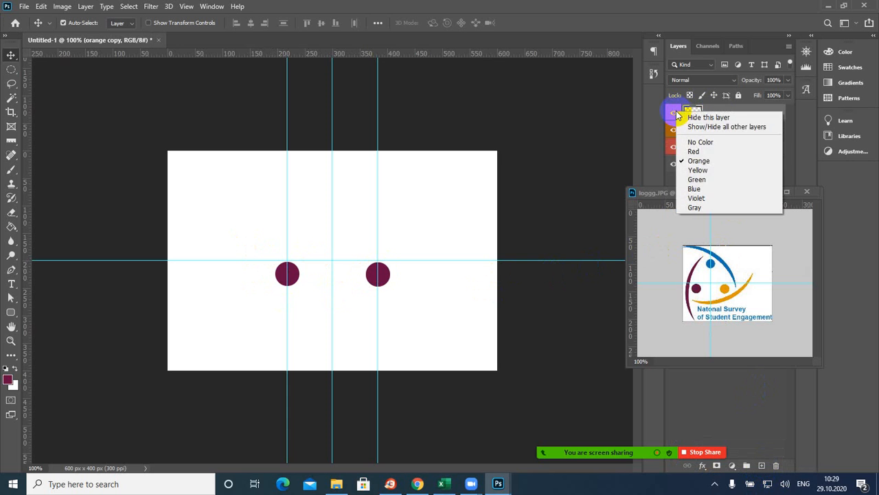
{"action": "left_click", "coordinate": [701, 179]}
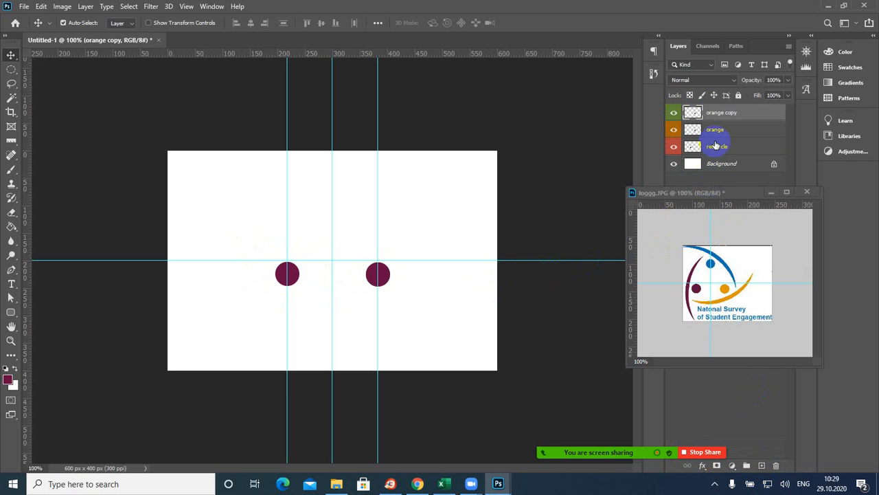
{"action": "right_click", "coordinate": [674, 114]}
{"action": "left_click", "coordinate": [693, 187]}
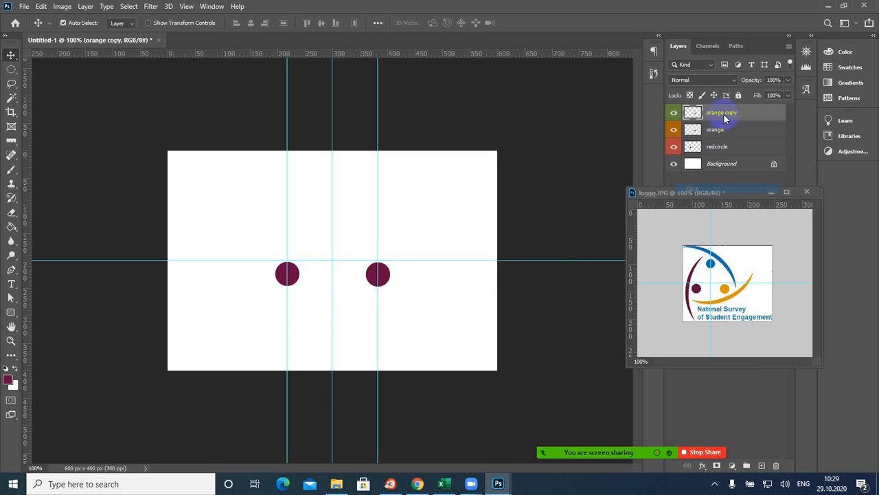
Rename the copied layer blue and move its circle onto the central vertical guide, above the horizontal guide.
{"action": "double_click", "coordinate": [724, 112]}
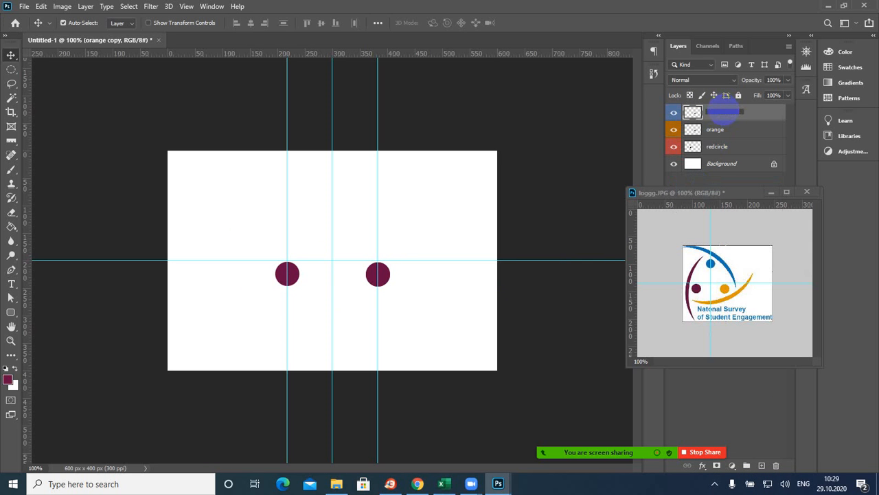
{"action": "key", "text": "Return"}
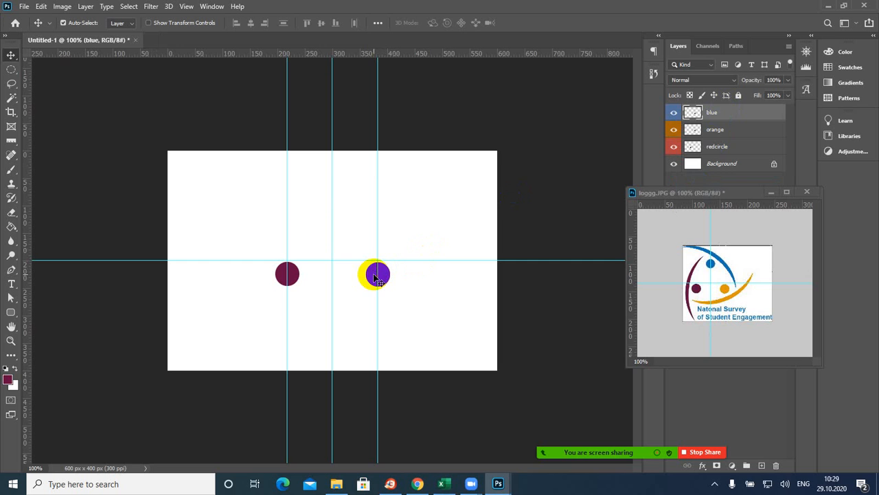
{"action": "left_click_drag", "start_coordinate": [375, 278], "coordinate": [333, 230]}
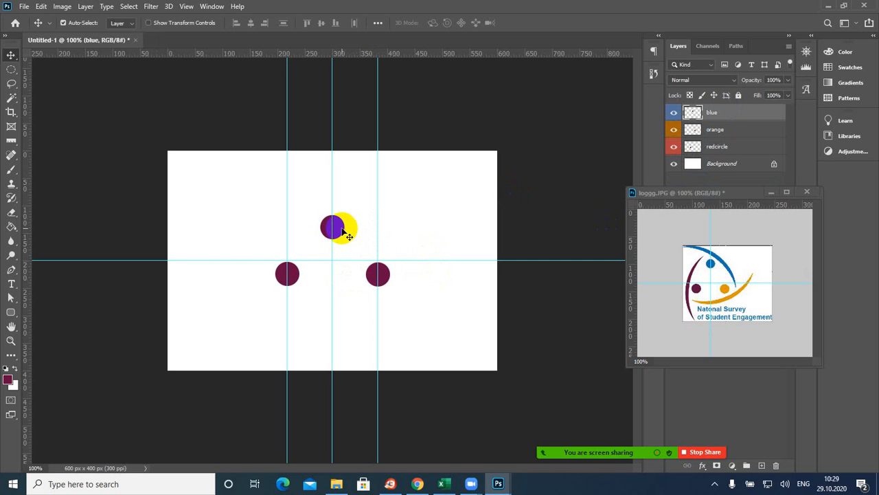
{"action": "mouse_move", "coordinate": [575, 456]}
{"action": "left_click", "coordinate": [439, 429]}
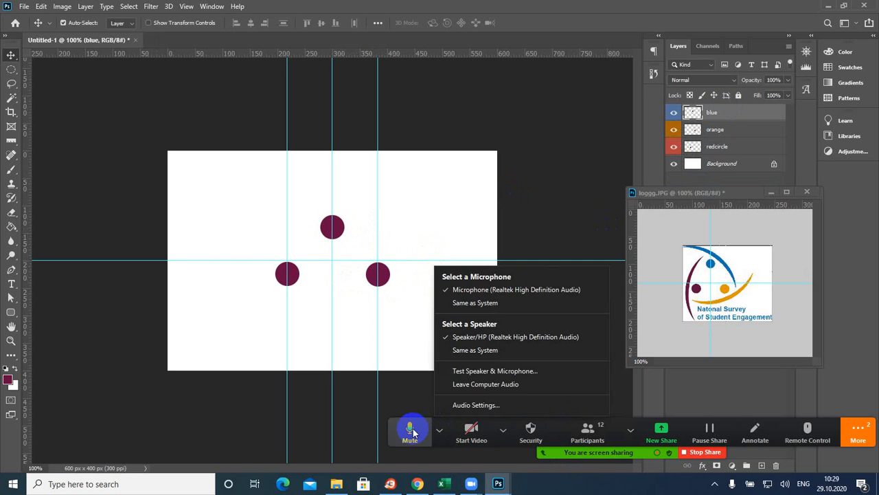
{"action": "left_click", "coordinate": [413, 428]}
{"action": "left_click", "coordinate": [437, 429]}
{"action": "left_click", "coordinate": [408, 427]}
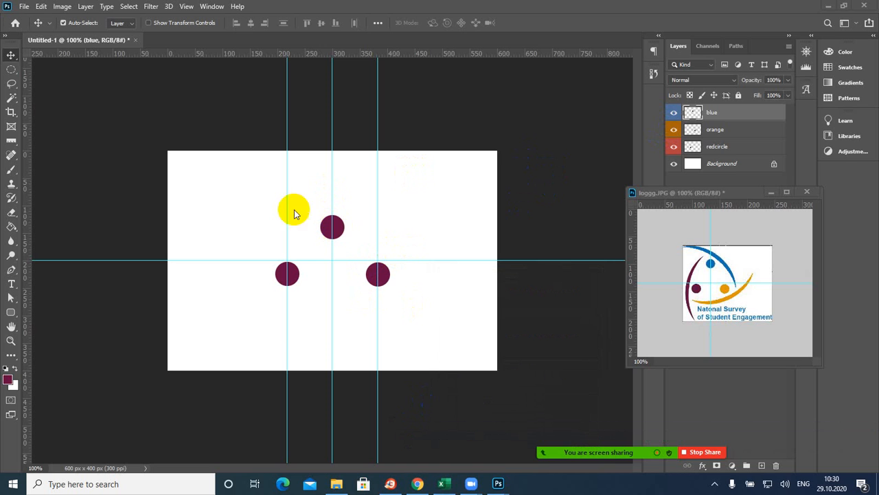
Select the upper circle on the blue layer with the Magic Wand tool.
{"action": "left_click", "coordinate": [15, 101]}
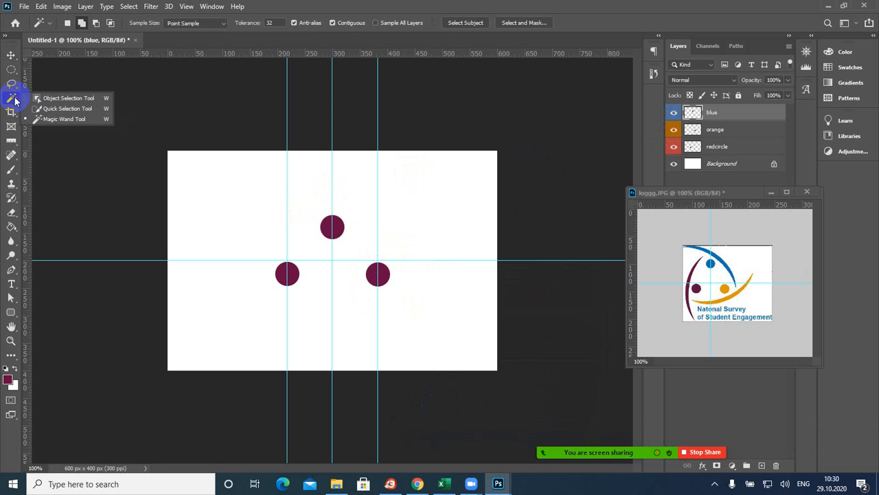
{"action": "left_click", "coordinate": [45, 117]}
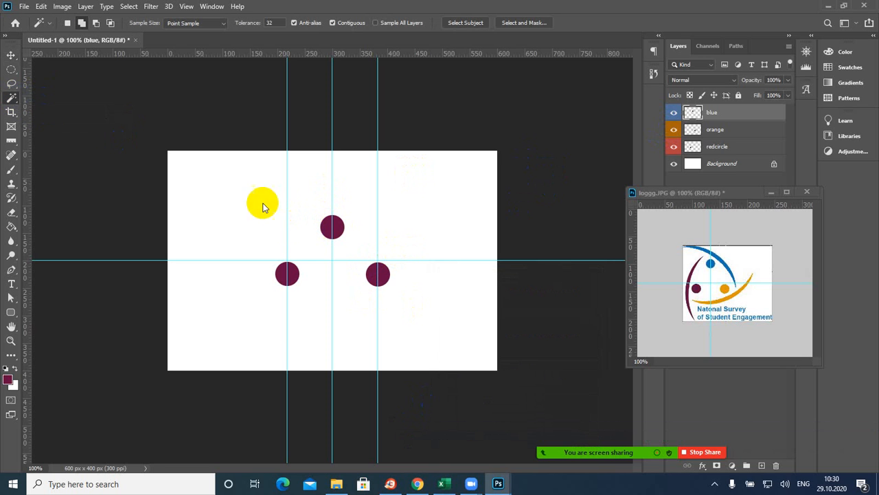
{"action": "left_click", "coordinate": [335, 227]}
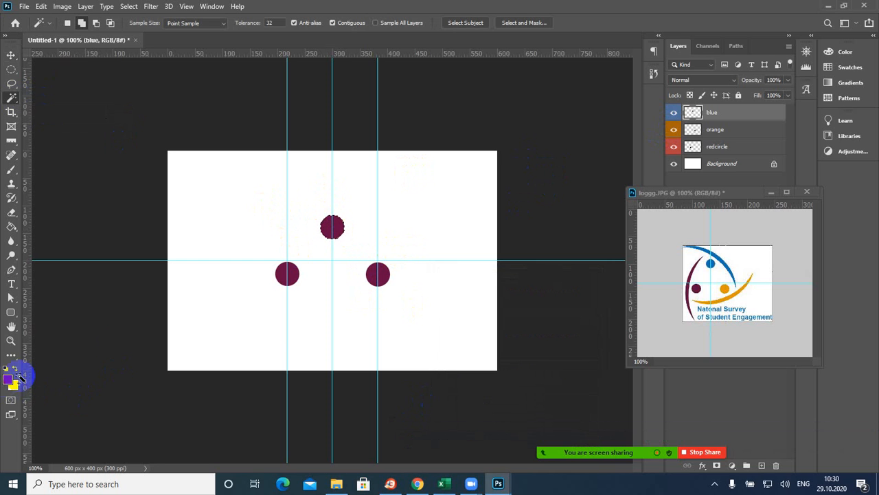
{"action": "key", "text": "ctrl+d"}
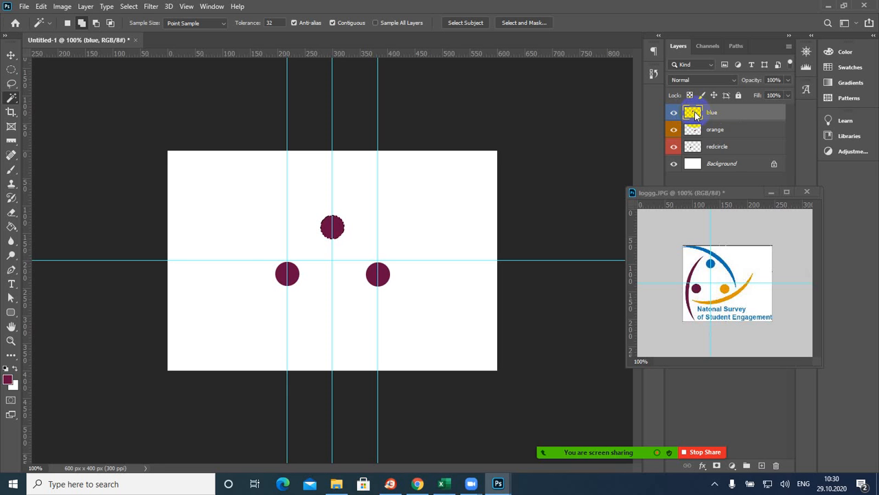
{"action": "key", "text": "ctrl+plus"}
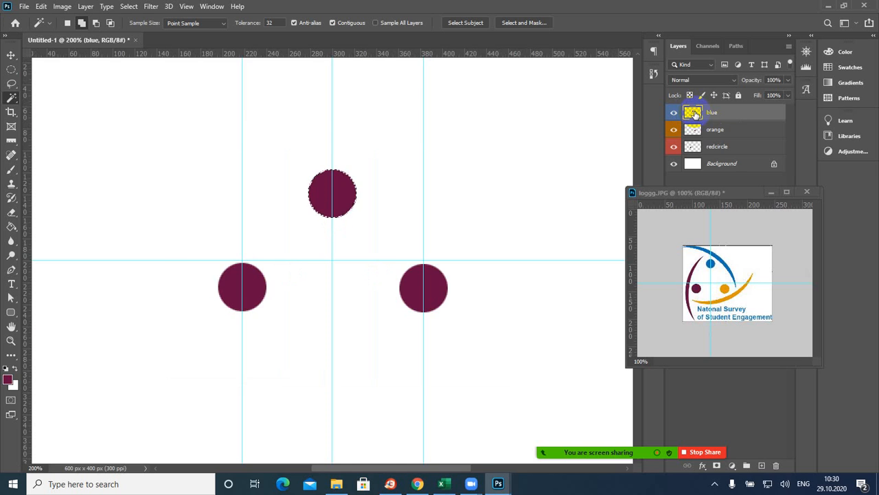
{"action": "left_click", "coordinate": [350, 199]}
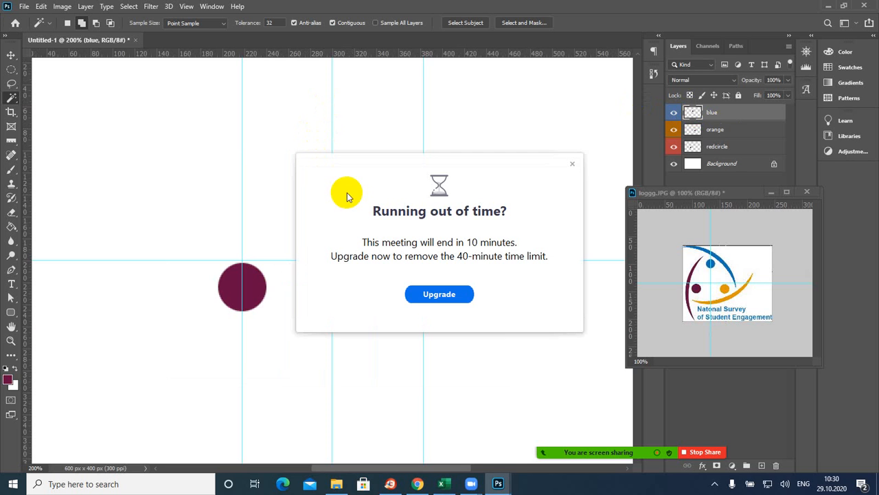
Fill the selected circle on the blue layer with the blue sampled from the loggg.JPG logo, and deselect it.
{"action": "left_click", "coordinate": [572, 164]}
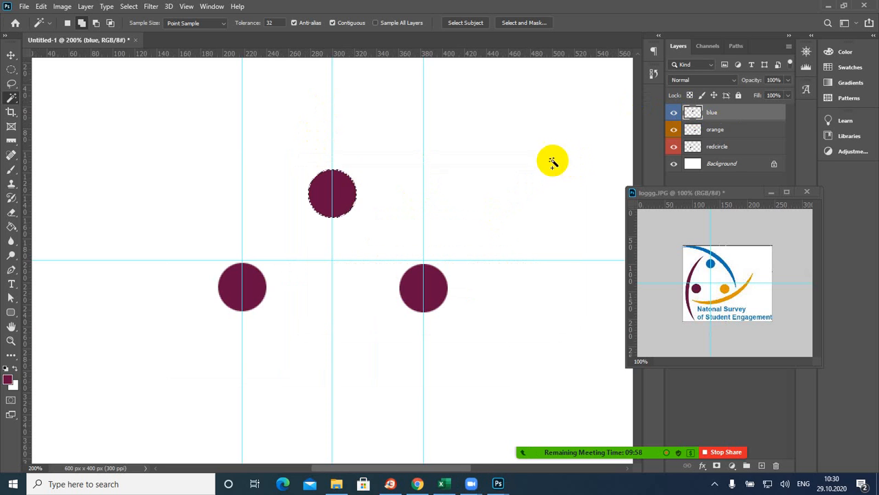
{"action": "left_click", "coordinate": [355, 191]}
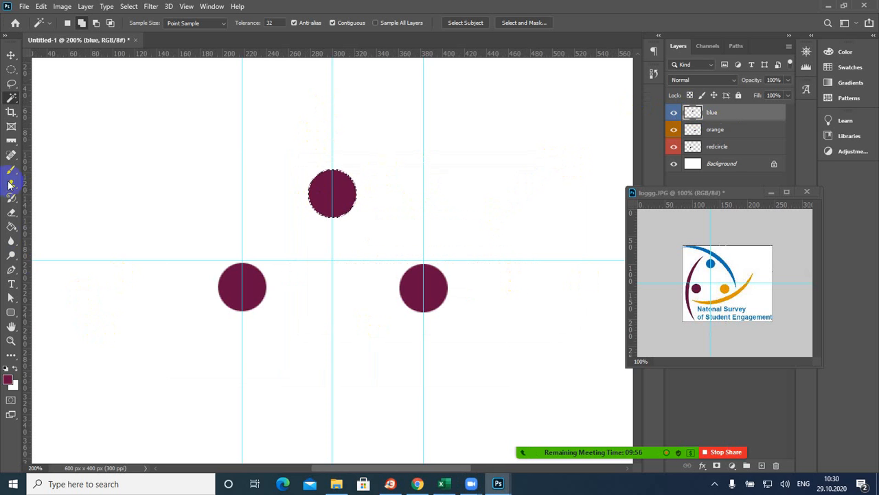
{"action": "left_click", "coordinate": [11, 155]}
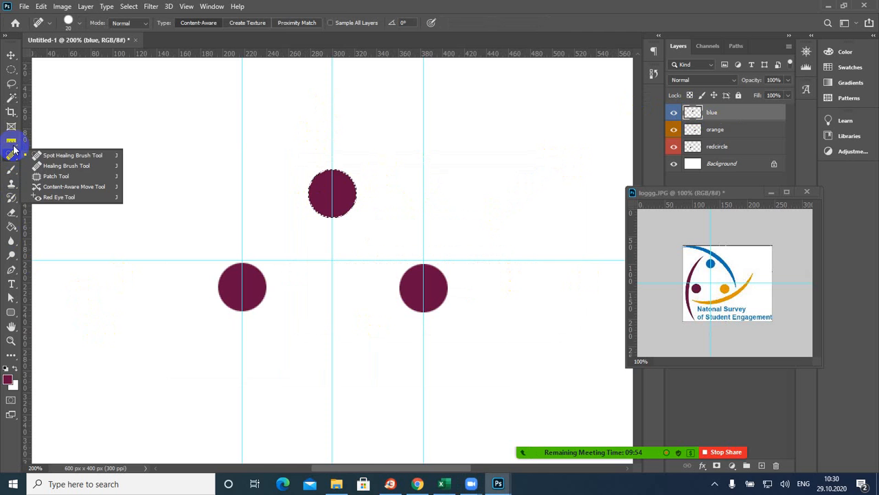
{"action": "left_click", "coordinate": [11, 141]}
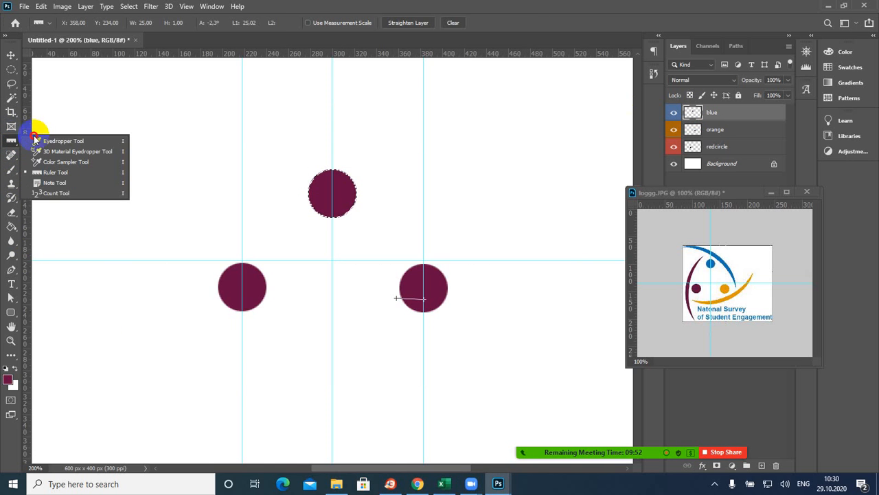
{"action": "left_click", "coordinate": [53, 141]}
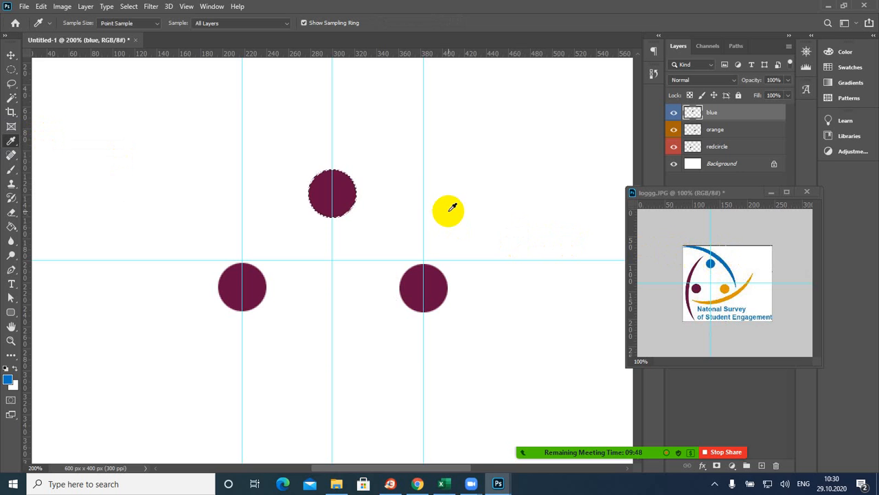
{"action": "key", "text": "alt+BackSpace"}
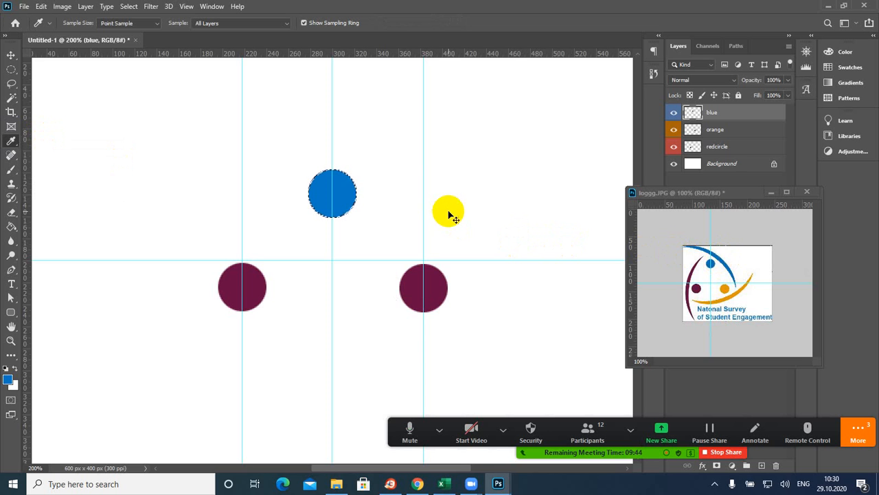
{"action": "key", "text": "ctrl+d"}
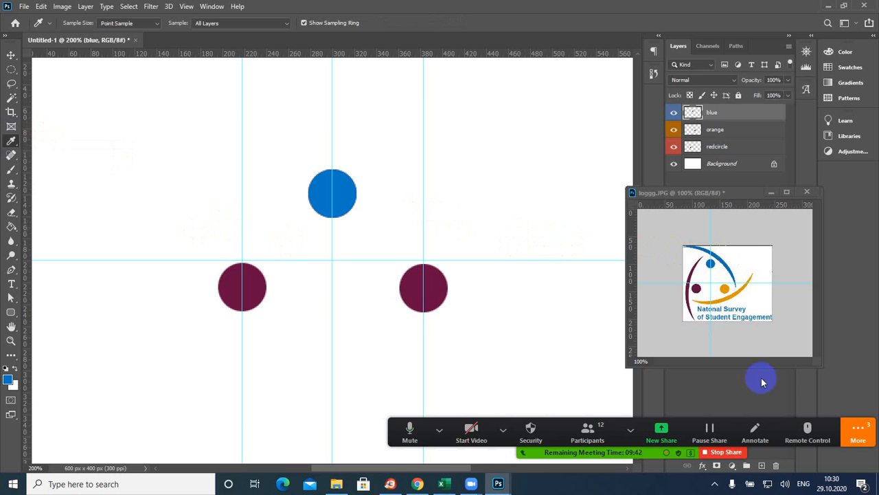
{"action": "left_click", "coordinate": [858, 431]}
{"action": "left_click", "coordinate": [745, 242]}
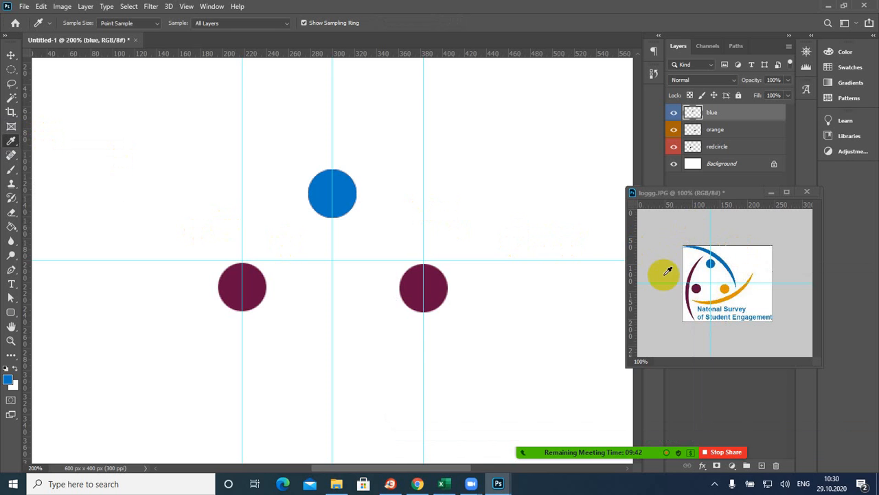
Fill the orange layer's circle with the orange sampled from the loggg.JPG logo, and deselect it.
{"action": "left_click", "coordinate": [726, 287]}
{"action": "left_click_drag", "start_coordinate": [727, 285], "coordinate": [96, 180]}
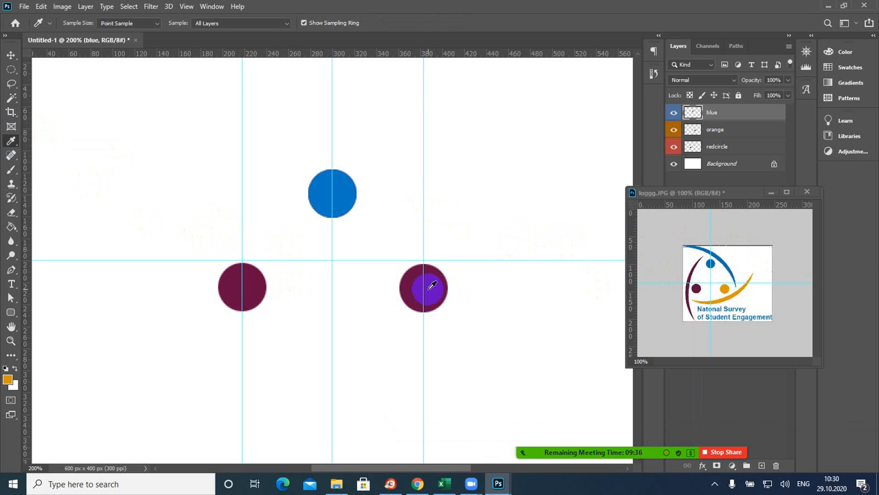
{"action": "left_click", "coordinate": [691, 130]}
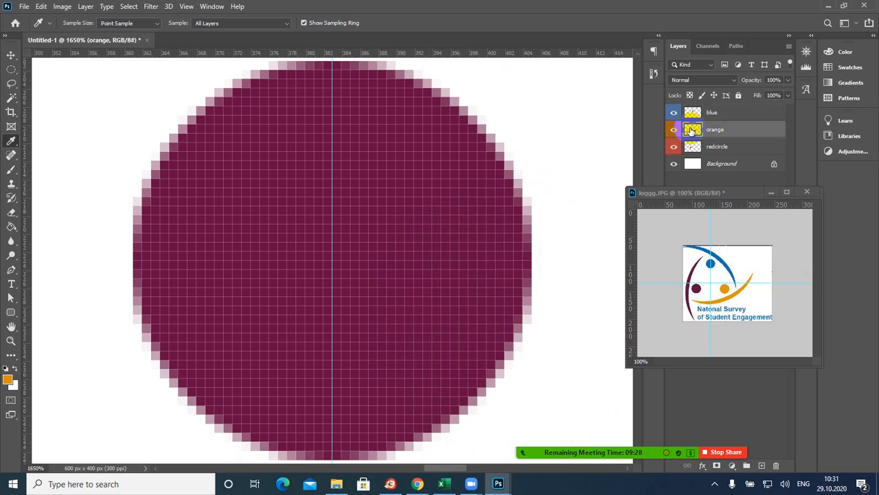
{"action": "key", "text": "ctrl+minus"}
{"action": "key", "text": "ctrl+minus"}
{"action": "key", "text": "ctrl+minus"}
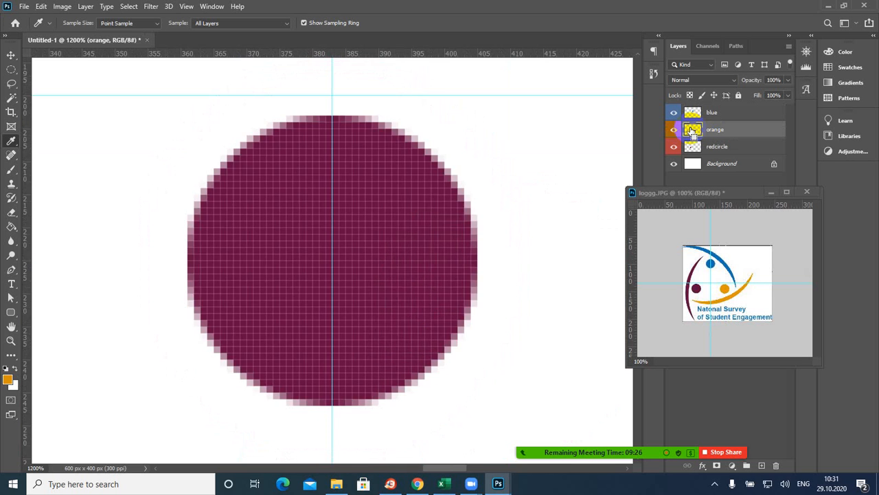
{"action": "key", "text": "ctrl+minus"}
{"action": "key", "text": "ctrl+minus"}
{"action": "key", "text": "ctrl+minus"}
{"action": "key", "text": "ctrl+minus"}
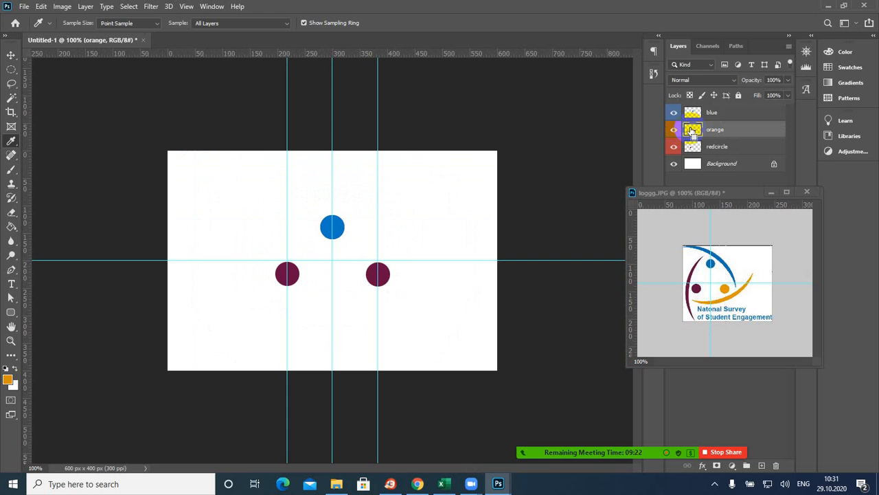
{"action": "key", "text": "ctrl+plus"}
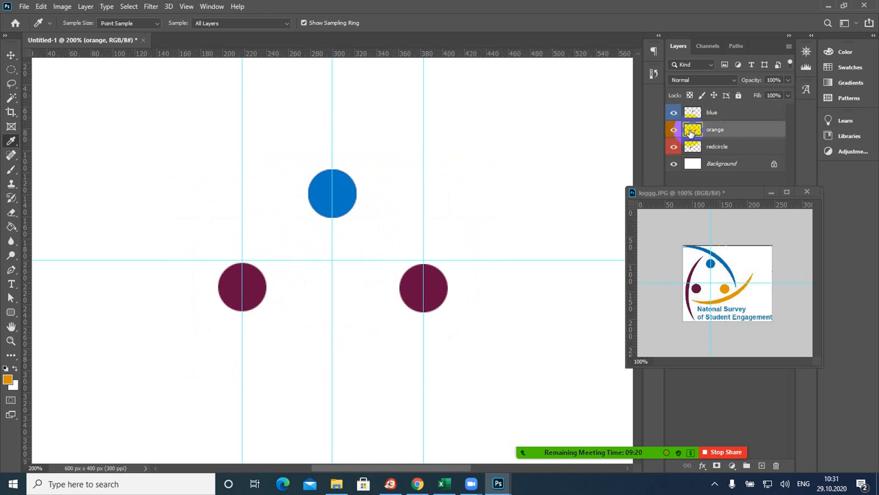
{"action": "left_click", "coordinate": [693, 132], "text": "ctrl"}
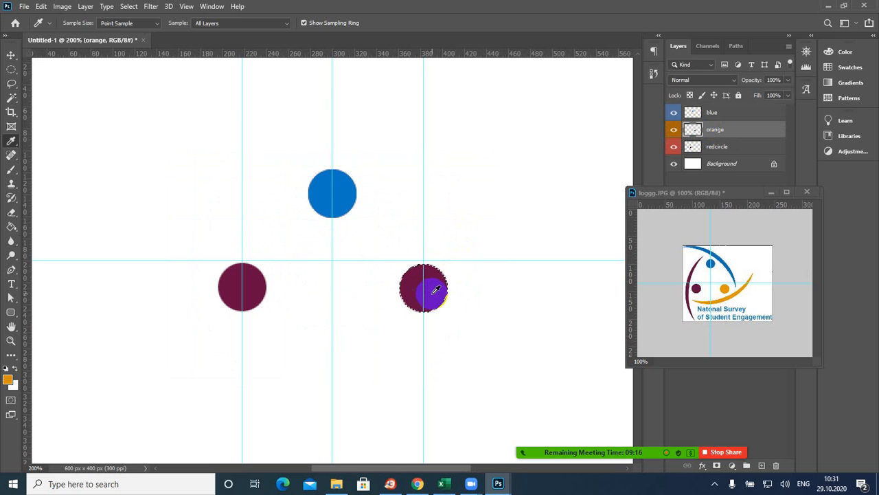
{"action": "key", "text": "alt+BackSpace"}
{"action": "key", "text": "ctrl+d"}
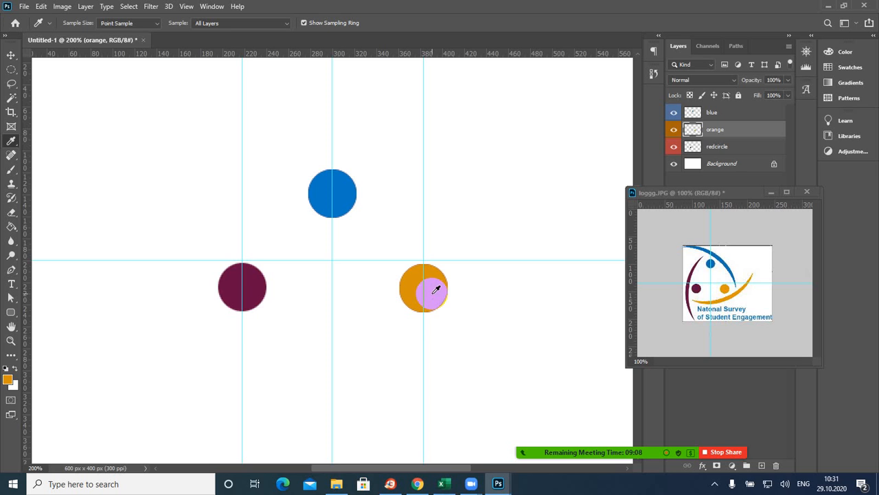
Try clearing all guides from the canvas, and bring them back.
{"action": "key", "text": "ctrl+minus"}
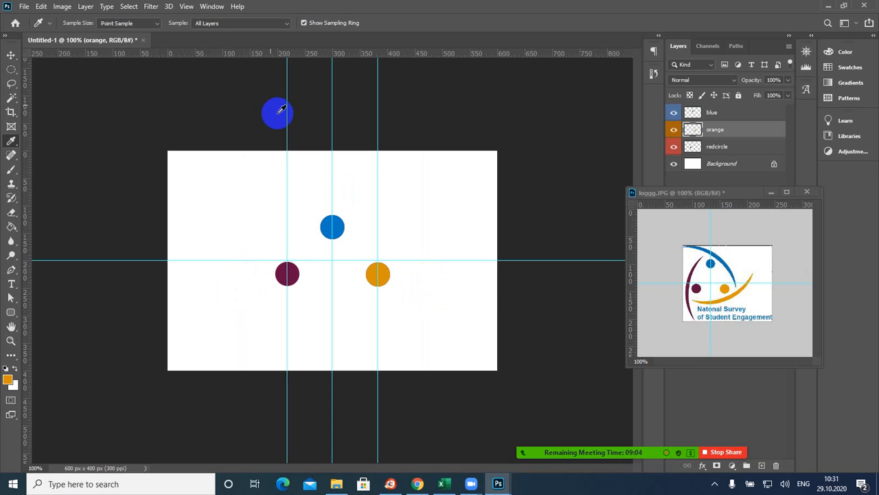
{"action": "left_click", "coordinate": [190, 7]}
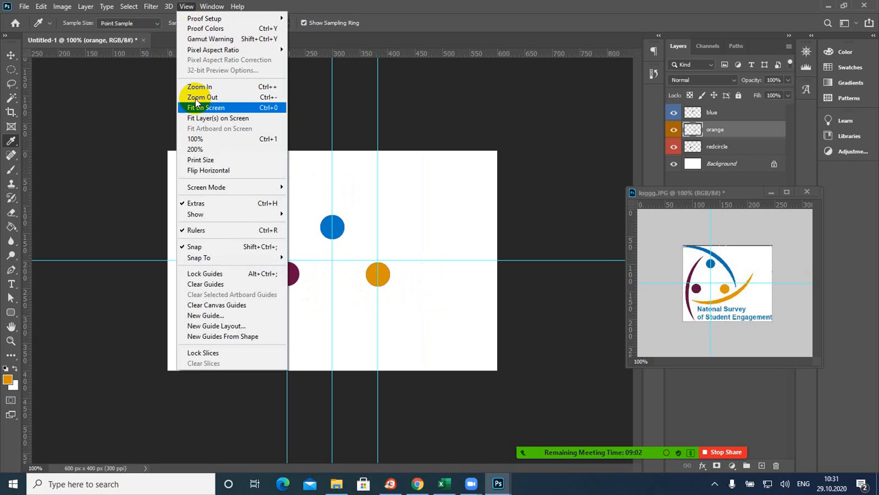
{"action": "left_click", "coordinate": [208, 284]}
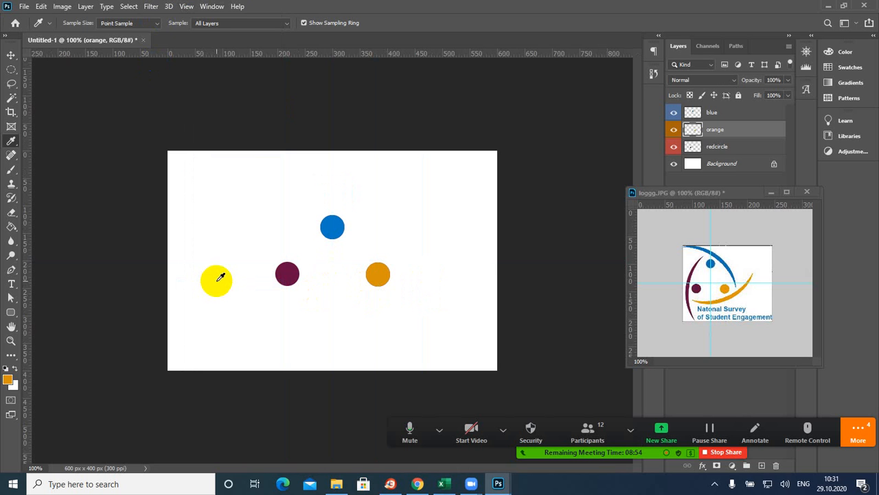
{"action": "key", "text": "ctrl+semicolon"}
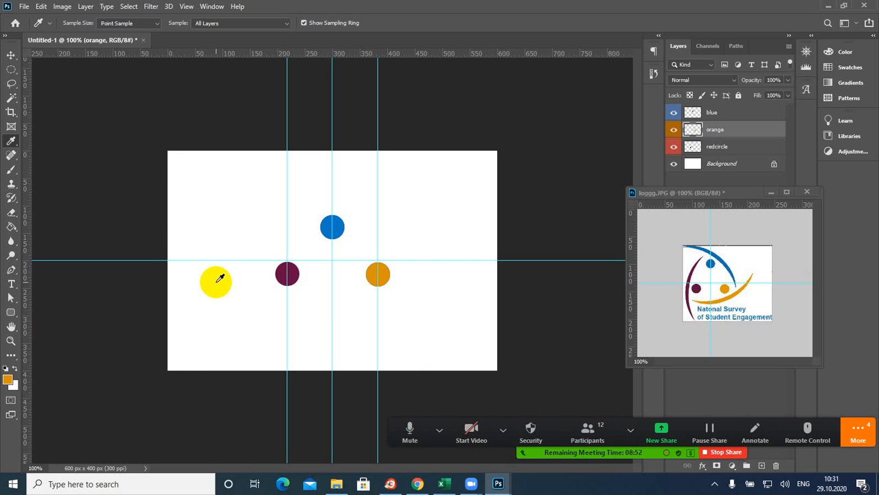
Remove the two vertical guides through the maroon and orange circles, keeping the central vertical and horizontal guides.
{"action": "left_click", "coordinate": [11, 55]}
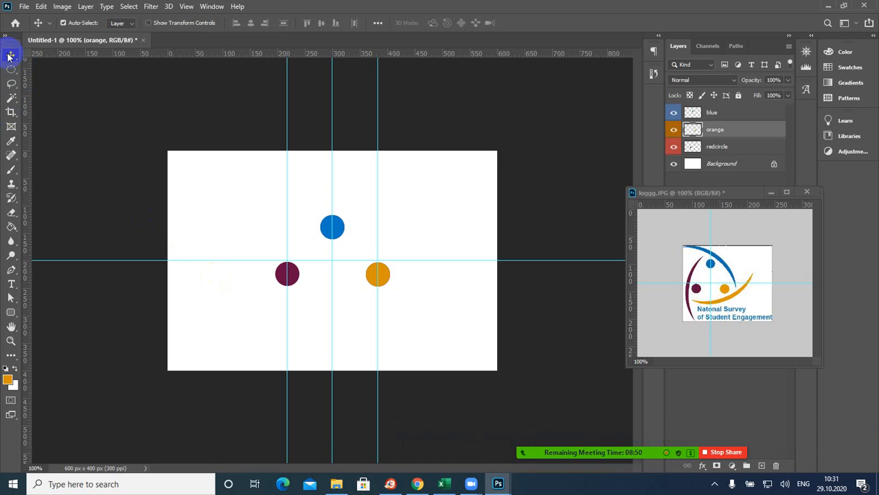
{"action": "left_click_drag", "start_coordinate": [286, 135], "coordinate": [16, 142]}
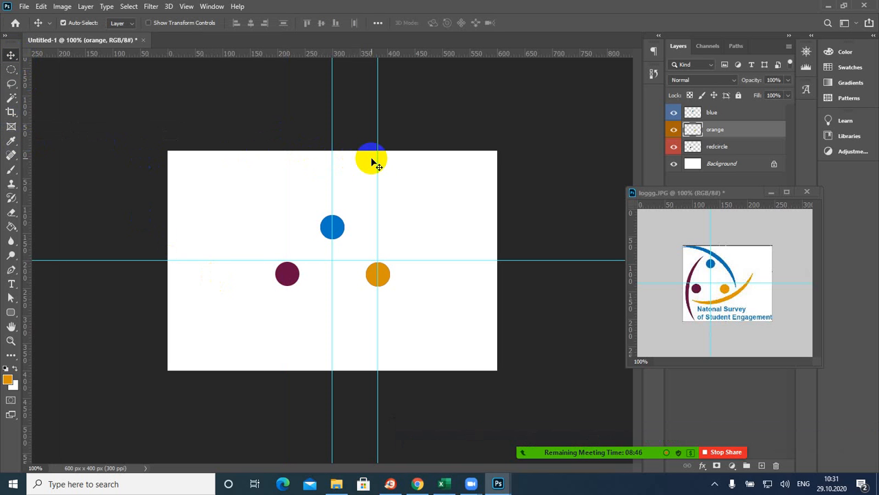
{"action": "left_click_drag", "start_coordinate": [376, 162], "coordinate": [55, 180]}
{"action": "left_click_drag", "start_coordinate": [213, 201], "coordinate": [151, 258]}
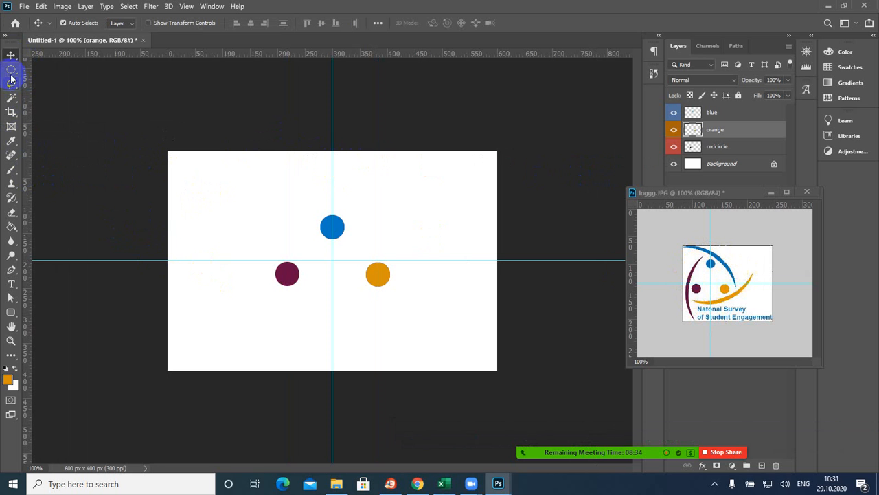
Draw a circular selection about 345 px in diameter around the three circles, and sample the maroon circle's colour as foreground.
{"action": "left_click", "coordinate": [11, 71]}
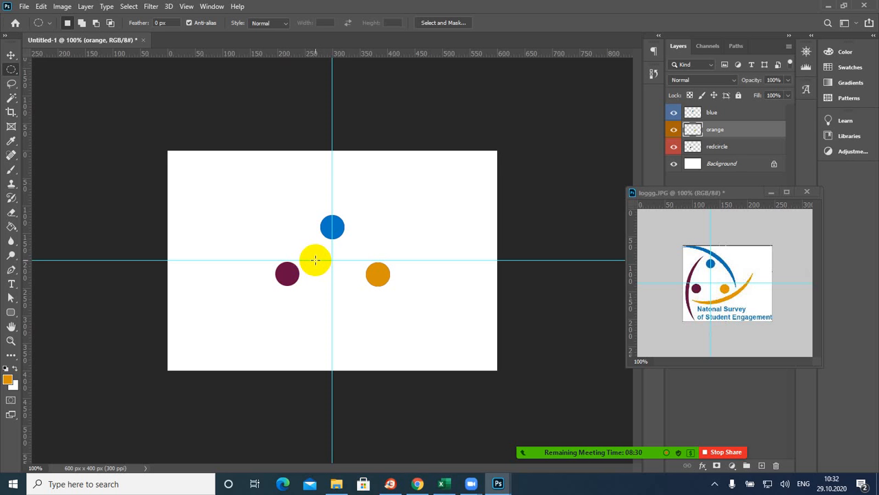
{"action": "left_click_drag", "start_coordinate": [315, 259], "coordinate": [184, 165]}
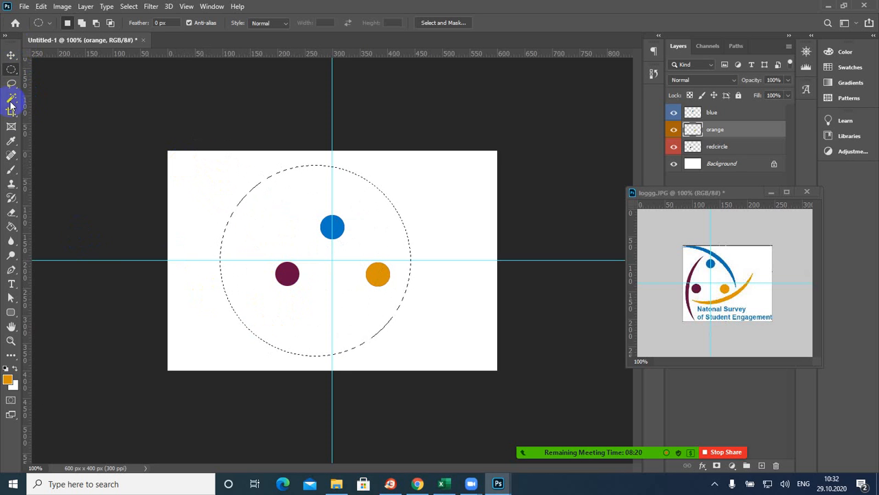
{"action": "left_click", "coordinate": [11, 142]}
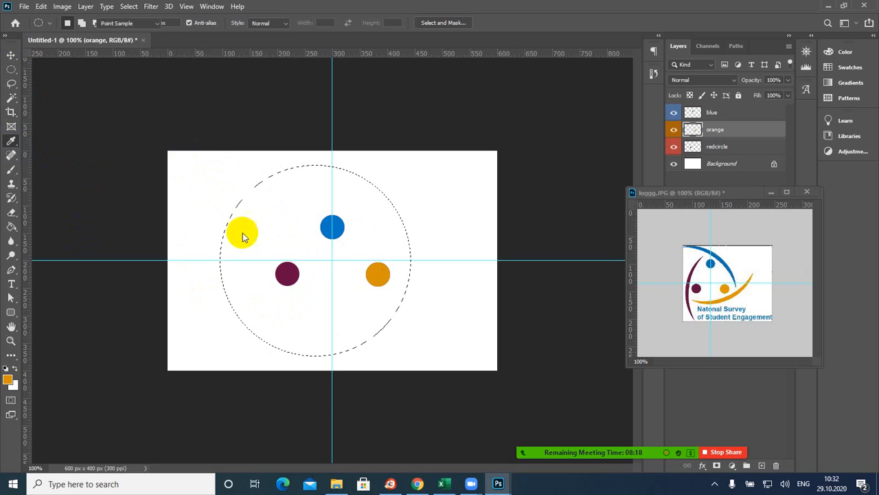
{"action": "left_click", "coordinate": [282, 270]}
{"action": "left_click", "coordinate": [287, 272]}
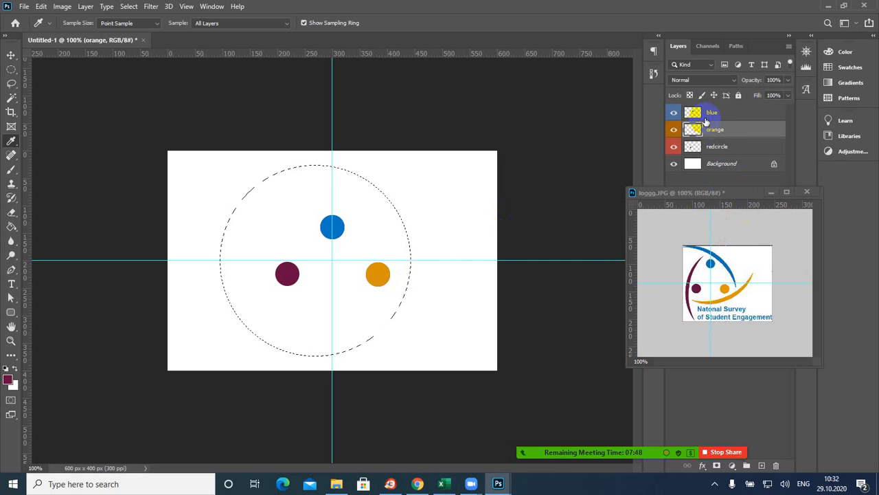
Group the blue, orange and redcircle layers and name the group Inner_circle.
{"action": "left_click", "coordinate": [680, 111]}
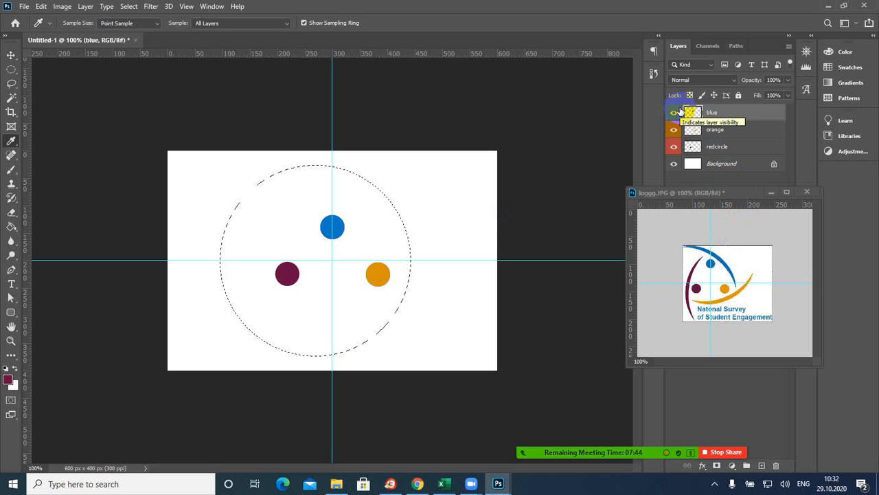
{"action": "left_click", "coordinate": [716, 146], "text": "shift"}
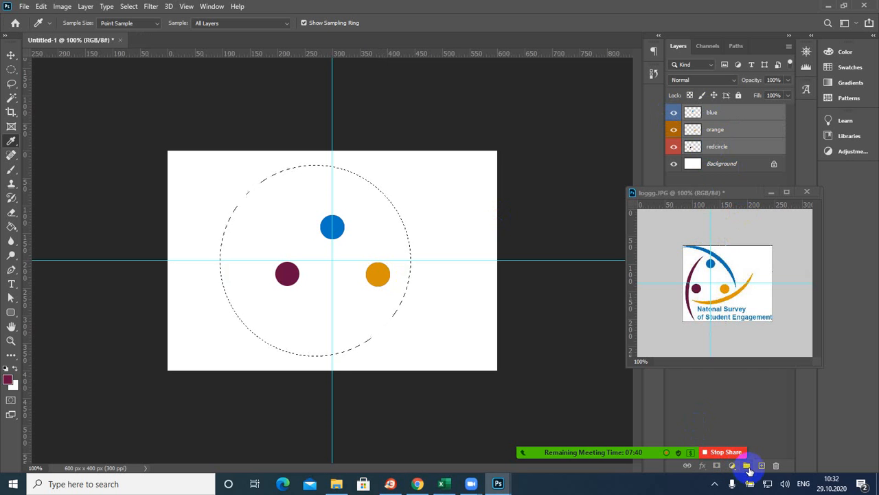
{"action": "left_click", "coordinate": [746, 467]}
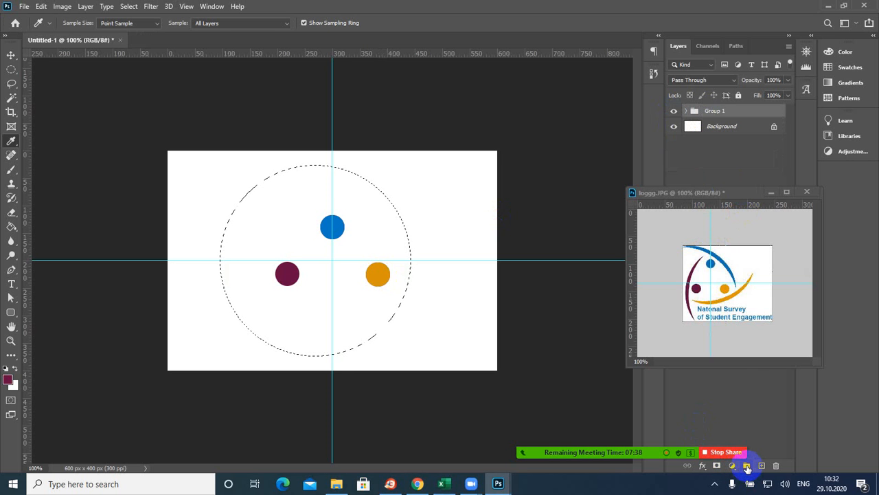
{"action": "double_click", "coordinate": [715, 112]}
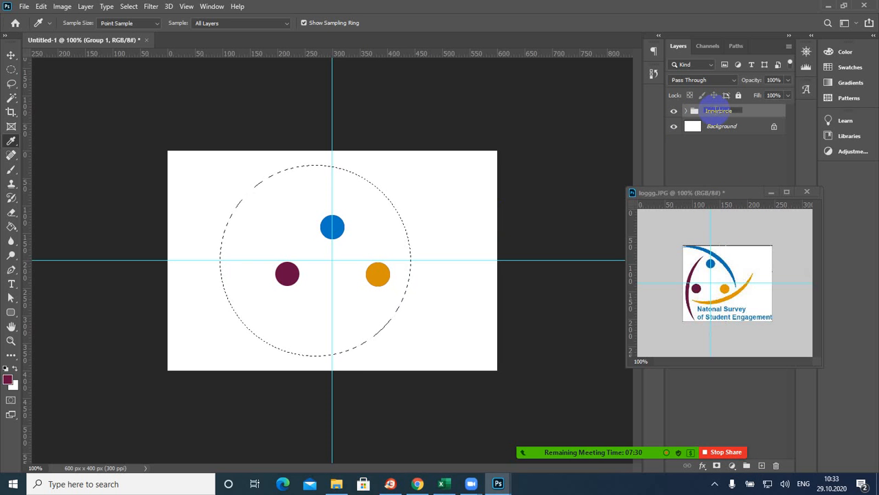
{"action": "key", "text": "Return"}
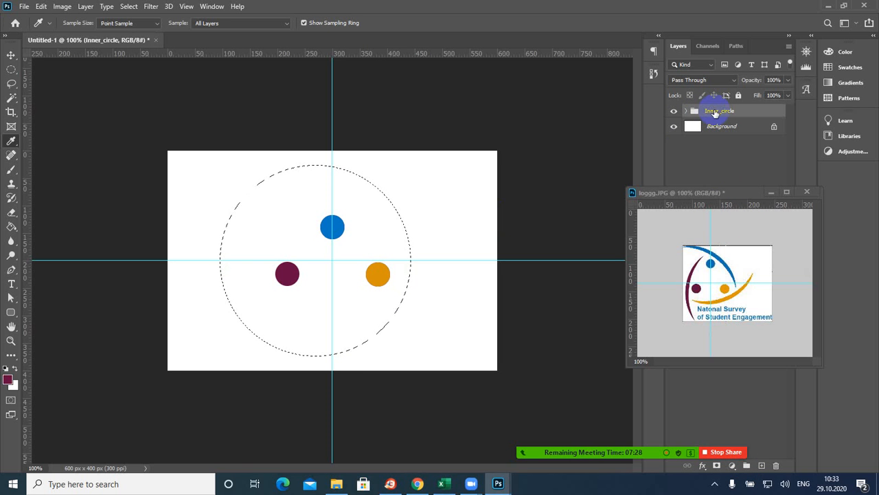
{"action": "left_click", "coordinate": [686, 112]}
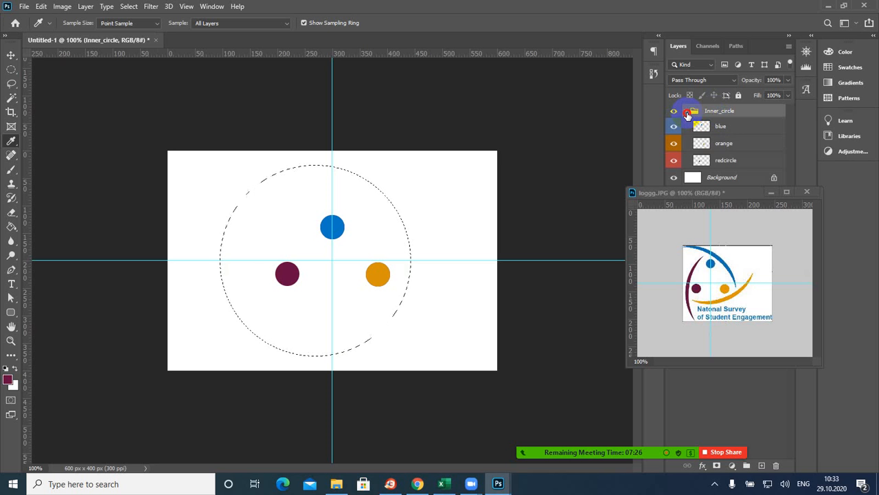
{"action": "left_click", "coordinate": [687, 113]}
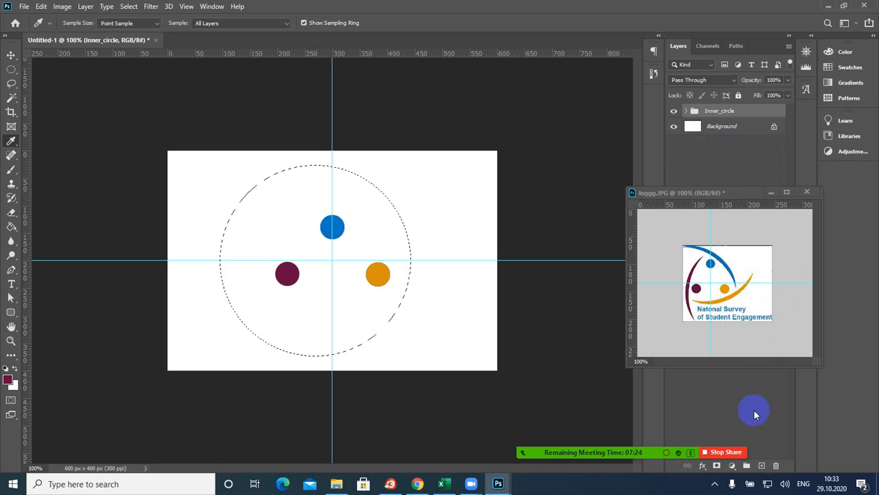
Add a new layer above the Inner_circle group and fill the large circular selection with maroon.
{"action": "left_click", "coordinate": [762, 466]}
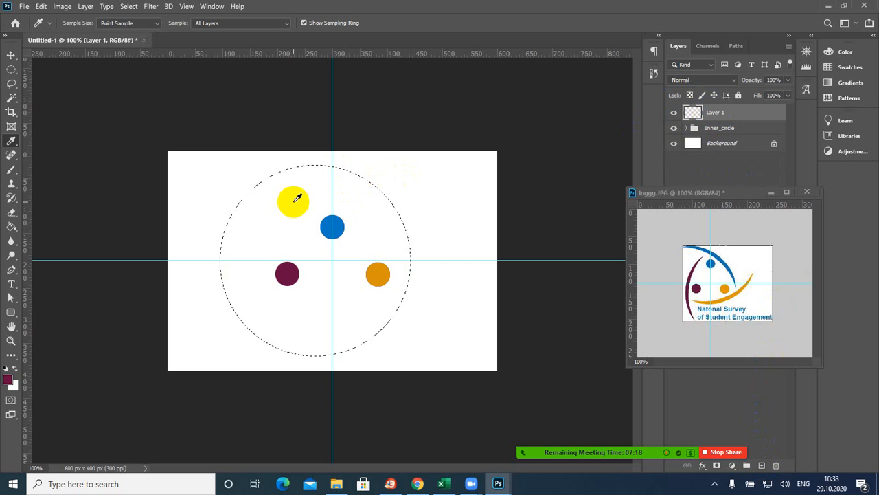
{"action": "key", "text": "alt+BackSpace"}
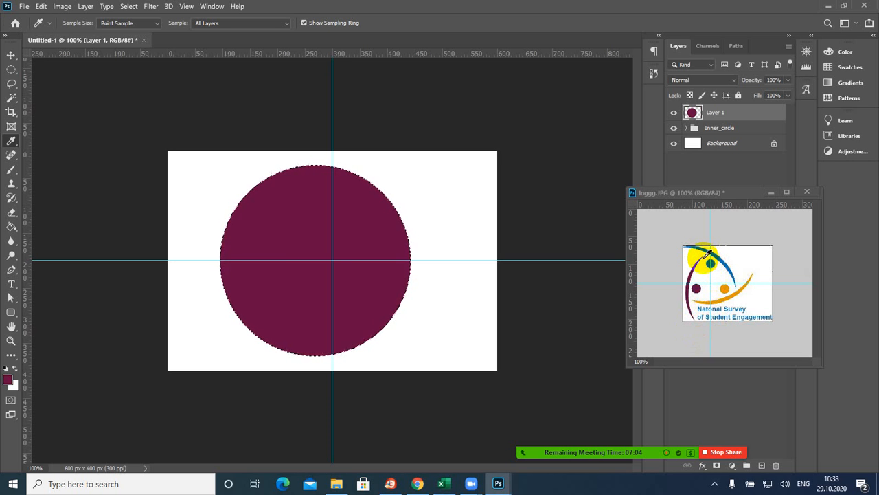
Lower the opacity of the large maroon circle's layer to 64%.
{"action": "left_click", "coordinate": [787, 80]}
{"action": "left_click_drag", "start_coordinate": [787, 90], "coordinate": [770, 91]}
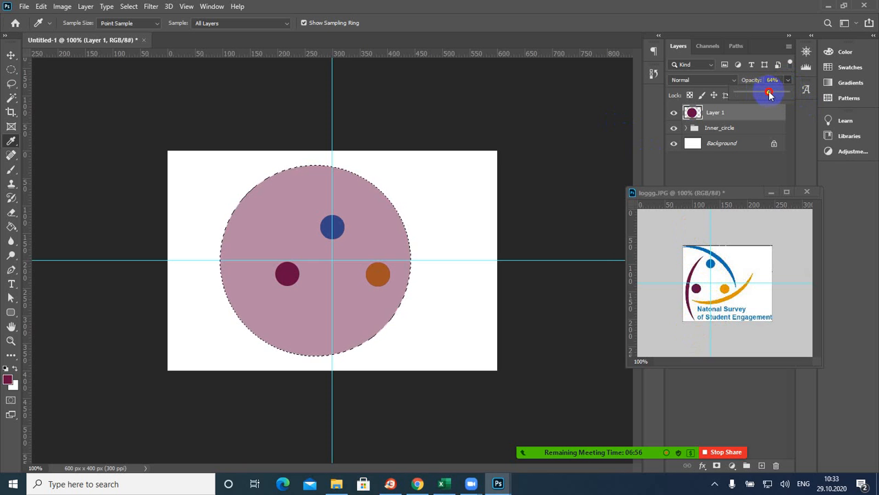
{"action": "left_click", "coordinate": [478, 153]}
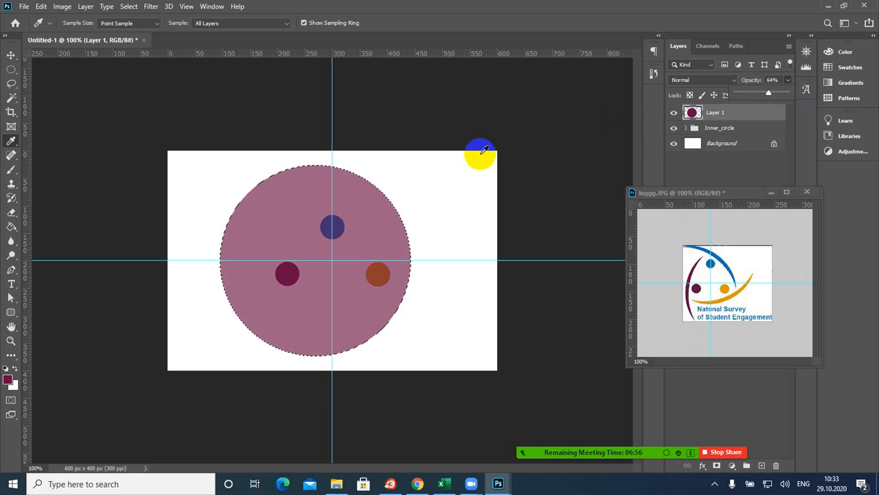
Deselect the large maroon circle and move it slightly right and down until its lower edge meets the canvas edge.
{"action": "left_click", "coordinate": [11, 55]}
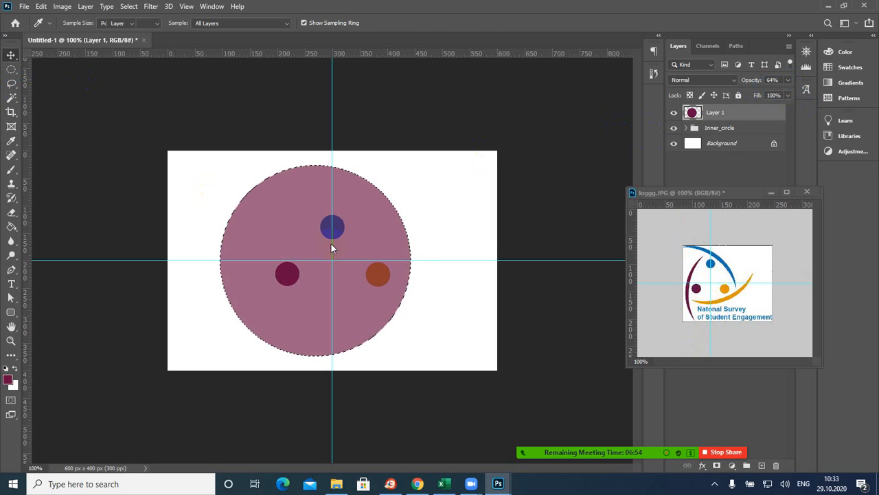
{"action": "key", "text": "ctrl+d"}
{"action": "left_click", "coordinate": [293, 219]}
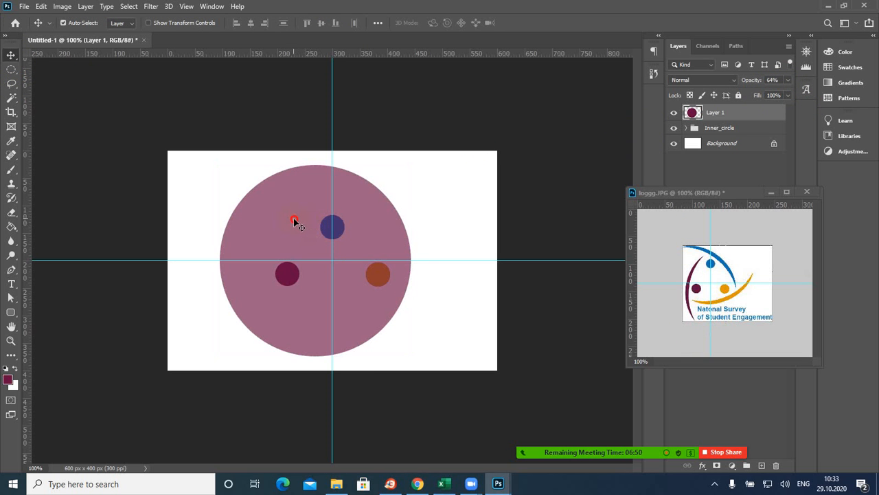
{"action": "left_click_drag", "start_coordinate": [293, 220], "coordinate": [306, 236]}
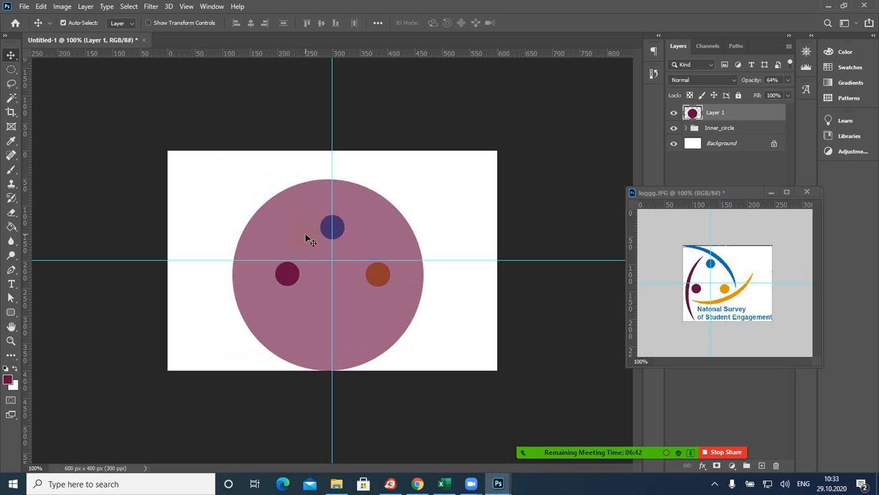
{"action": "mouse_move", "coordinate": [553, 453]}
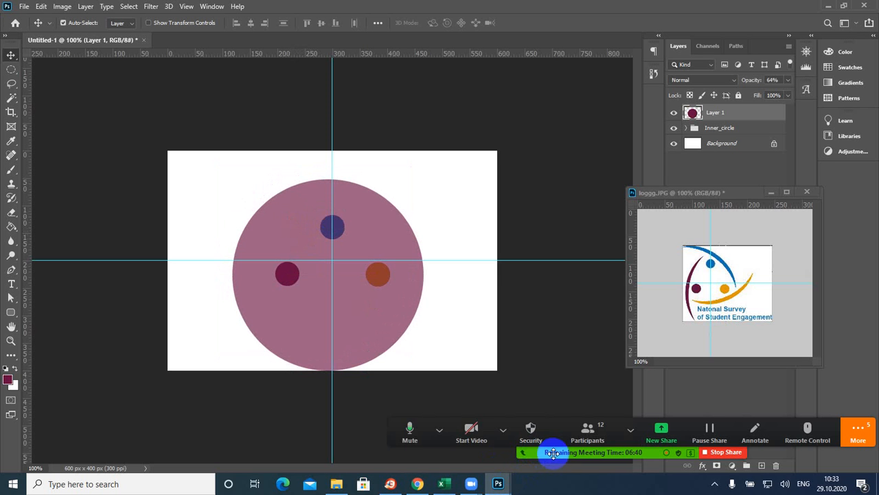
{"action": "left_click", "coordinate": [440, 429]}
{"action": "left_click", "coordinate": [411, 431]}
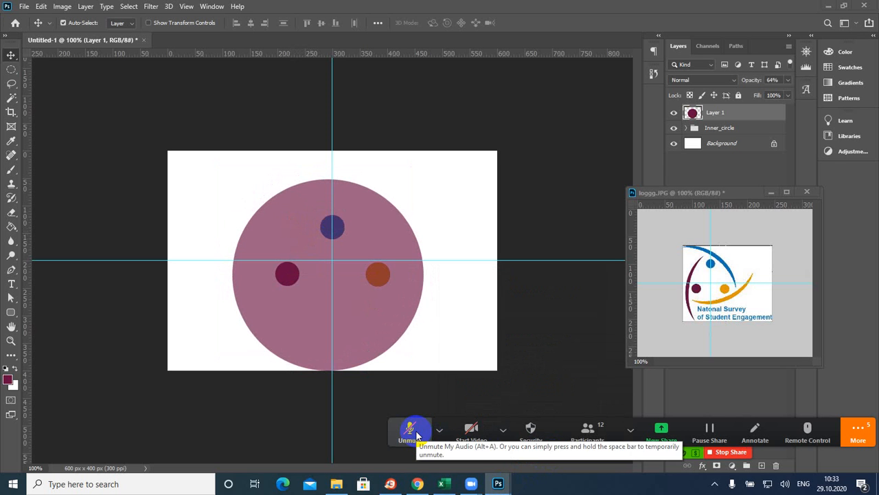
{"action": "left_click", "coordinate": [411, 435]}
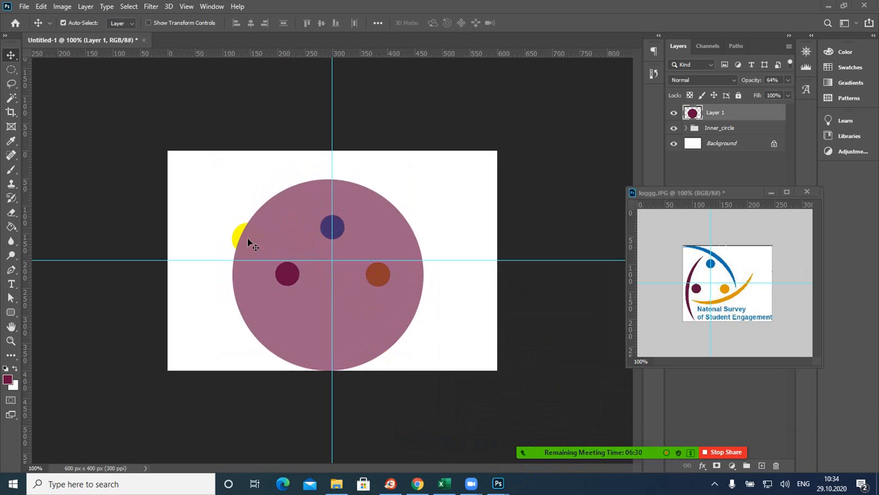
Load the large maroon circle's outline as a selection and offset only the selection slightly right and down.
{"action": "left_click_drag", "start_coordinate": [248, 239], "coordinate": [245, 241]}
{"action": "left_click_drag", "start_coordinate": [246, 242], "coordinate": [289, 241]}
{"action": "left_click", "coordinate": [690, 112]}
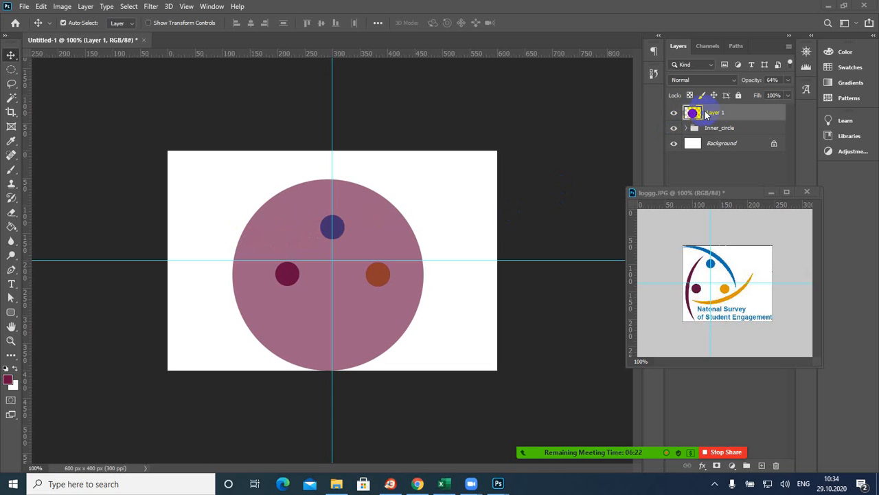
{"action": "left_click", "coordinate": [691, 113], "text": "ctrl"}
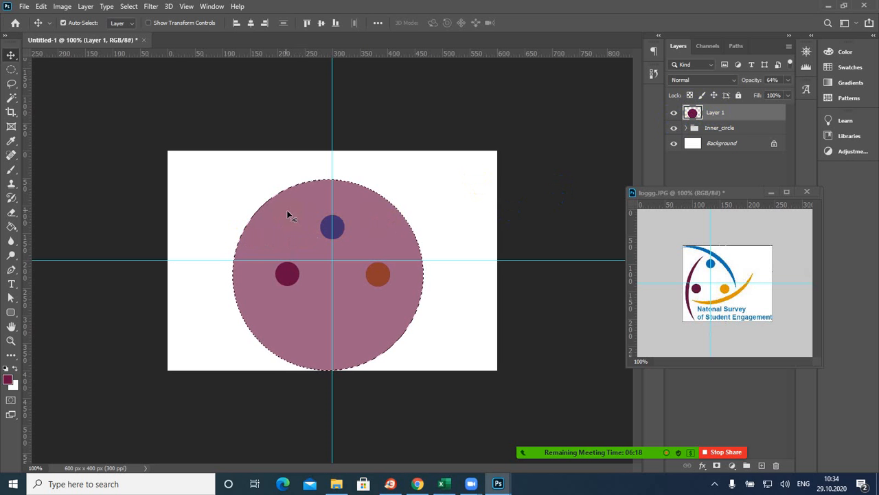
{"action": "left_click", "coordinate": [11, 70]}
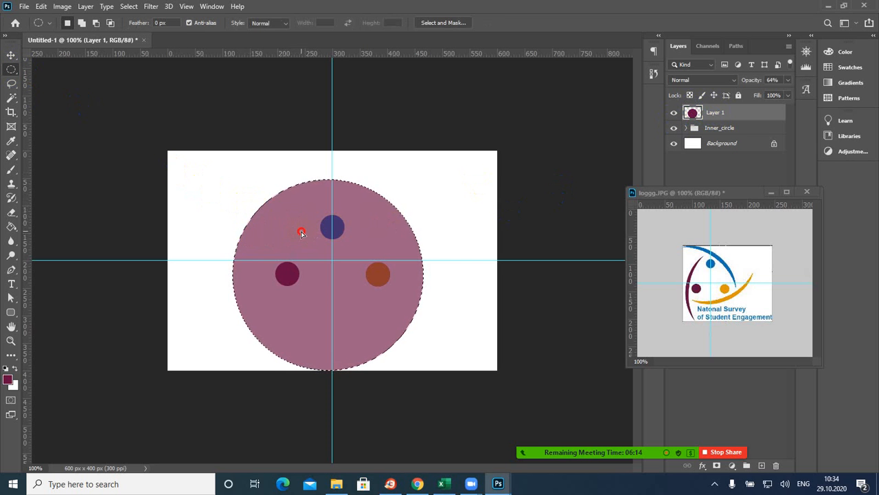
{"action": "left_click_drag", "start_coordinate": [300, 236], "coordinate": [309, 236]}
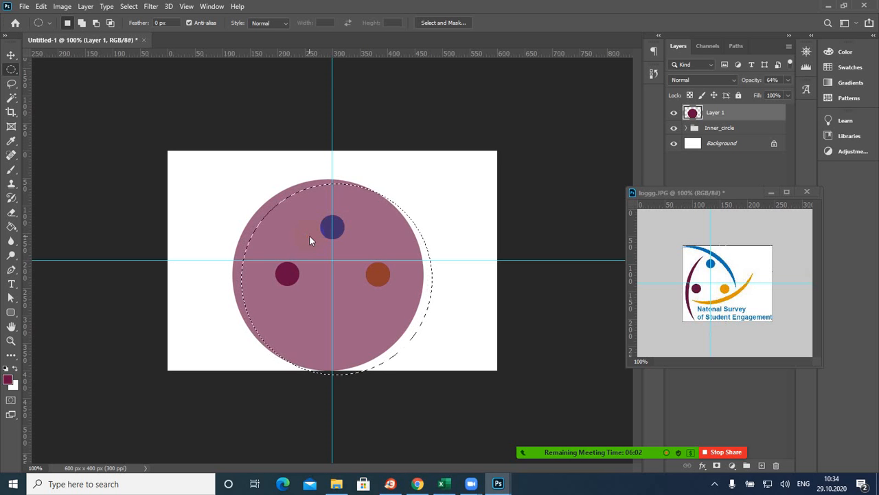
Try cutting the offset circular selection out of the large maroon circle, and undo the deletion.
{"action": "key", "text": "Delete"}
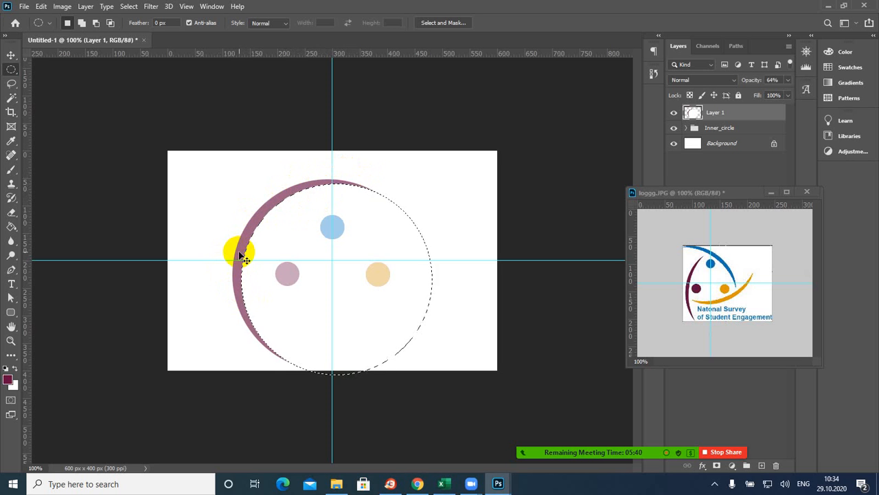
{"action": "key", "text": "ctrl+z"}
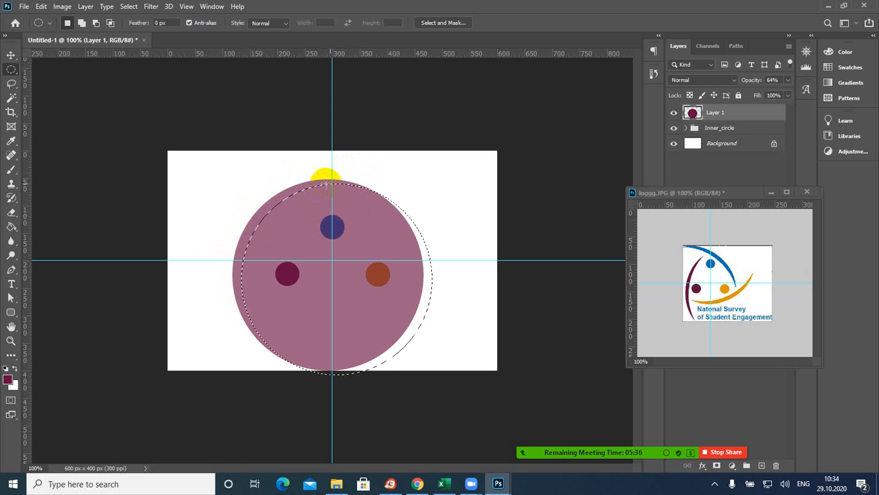
{"action": "mouse_move", "coordinate": [538, 455]}
{"action": "left_click", "coordinate": [438, 429]}
{"action": "left_click", "coordinate": [409, 429]}
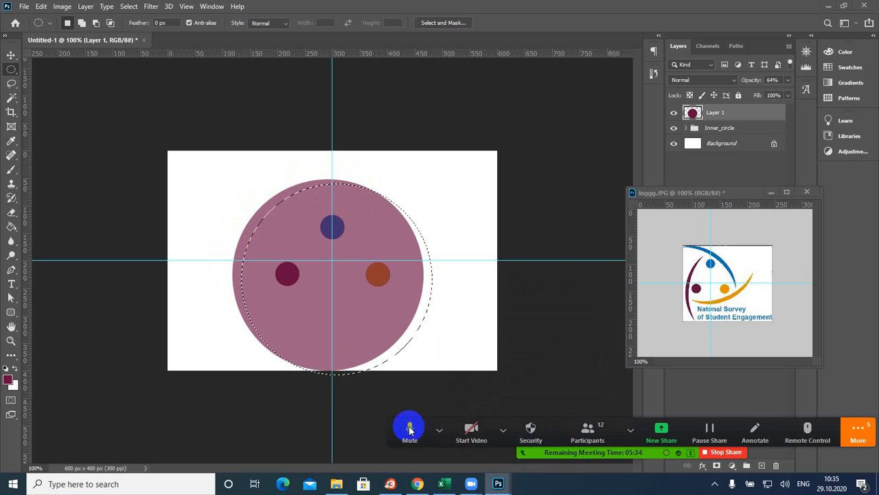
{"action": "left_click", "coordinate": [348, 402]}
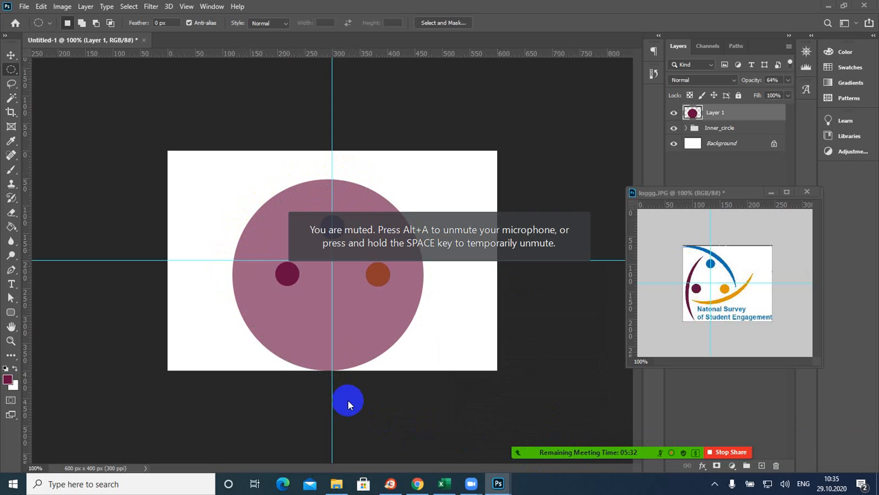
{"action": "left_click", "coordinate": [404, 428]}
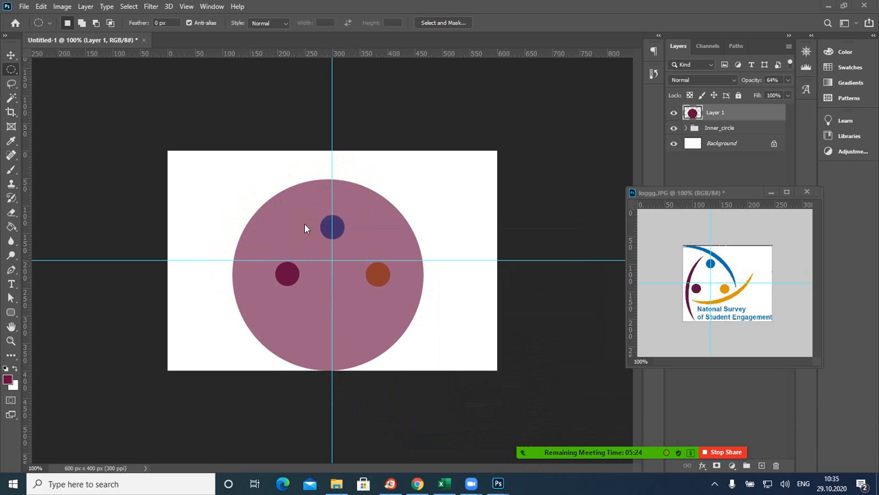
{"action": "left_click_drag", "start_coordinate": [461, 186], "coordinate": [361, 201]}
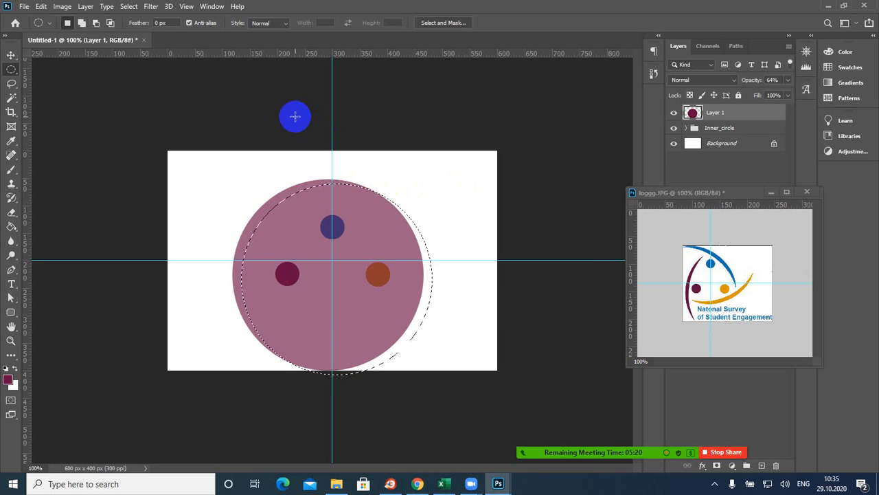
Transform the circular selection, scaling it to about 107% and moving its centre to about X 319.5 px, Y 234.5 px.
{"action": "left_click", "coordinate": [129, 7]}
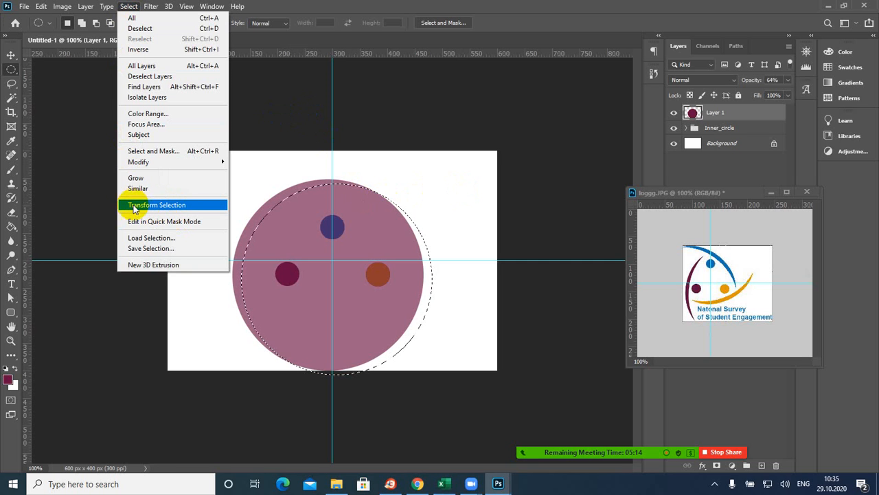
{"action": "left_click", "coordinate": [159, 207]}
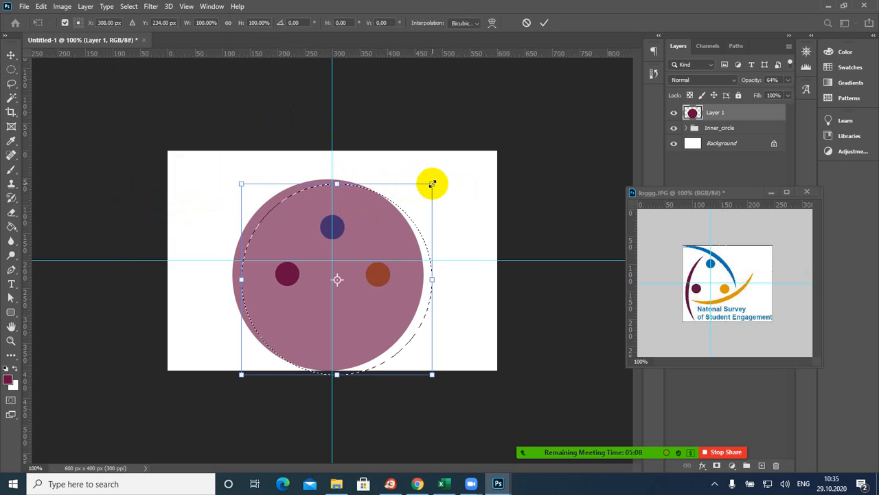
{"action": "left_click_drag", "start_coordinate": [436, 181], "coordinate": [440, 178]}
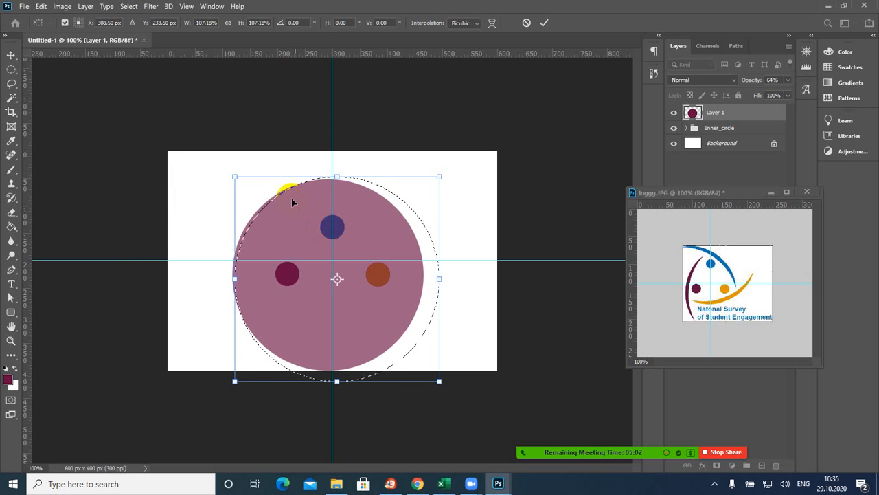
{"action": "left_click", "coordinate": [290, 244]}
{"action": "left_click_drag", "start_coordinate": [290, 244], "coordinate": [297, 243]}
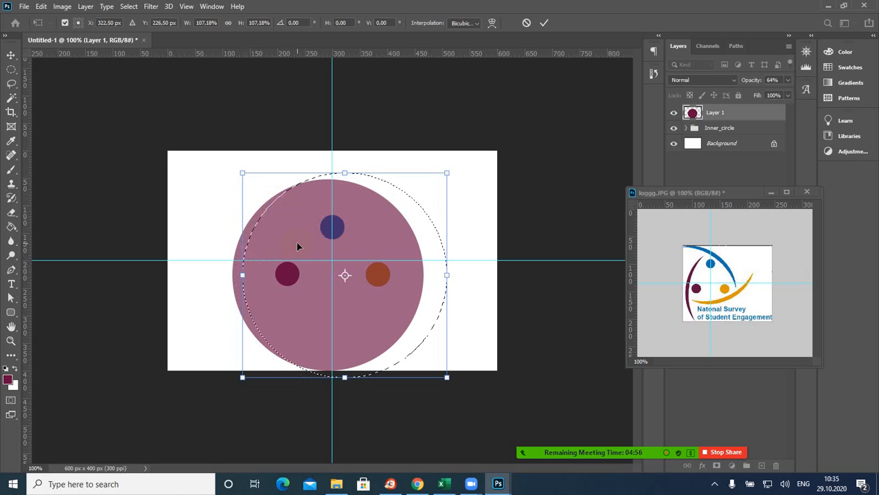
{"action": "key", "text": "Left"}
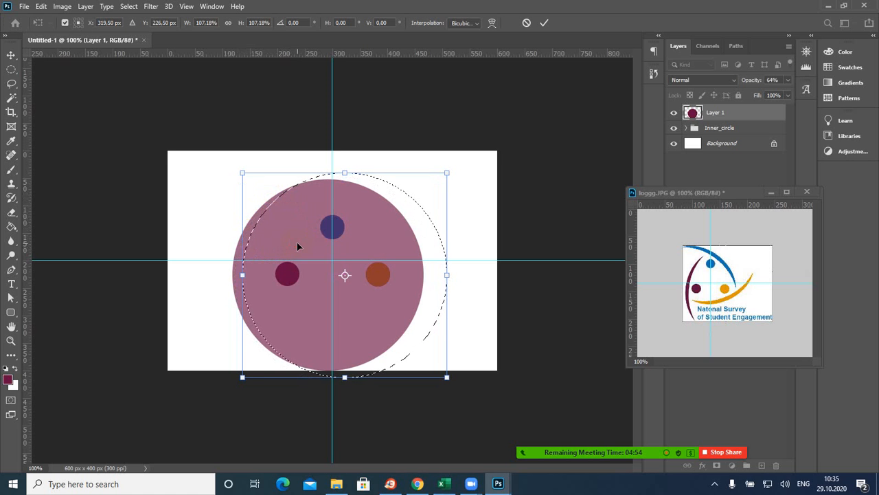
{"action": "key", "text": "Down"}
{"action": "key", "text": "Down"}
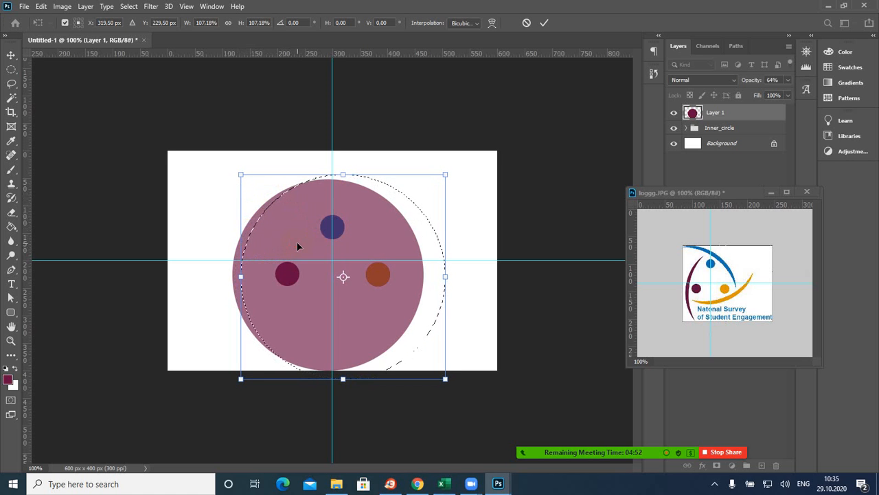
{"action": "key", "text": "Down"}
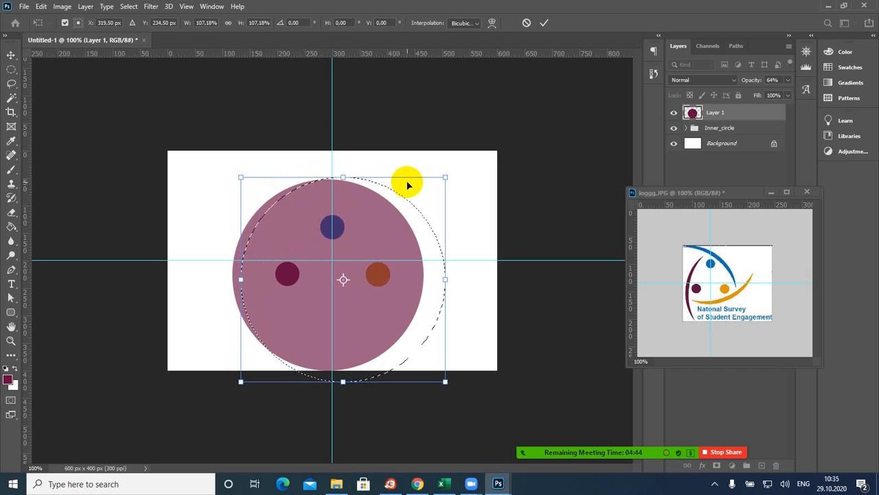
Enlarge the circular selection to about 112.6%, shift its centre to about X 325 px, Y 235 px, and apply the transform.
{"action": "left_click_drag", "start_coordinate": [445, 178], "coordinate": [451, 176]}
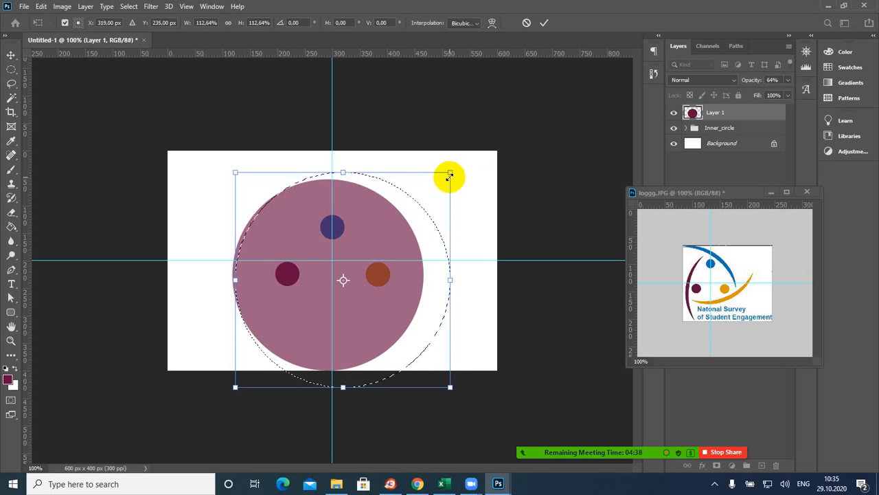
{"action": "key", "text": "Right"}
{"action": "key", "text": "Right"}
{"action": "key", "text": "Right"}
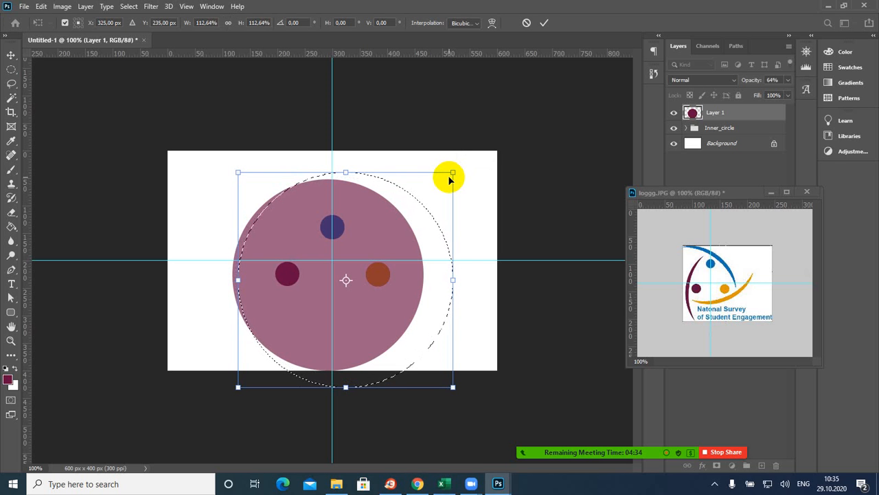
{"action": "key", "text": "Right"}
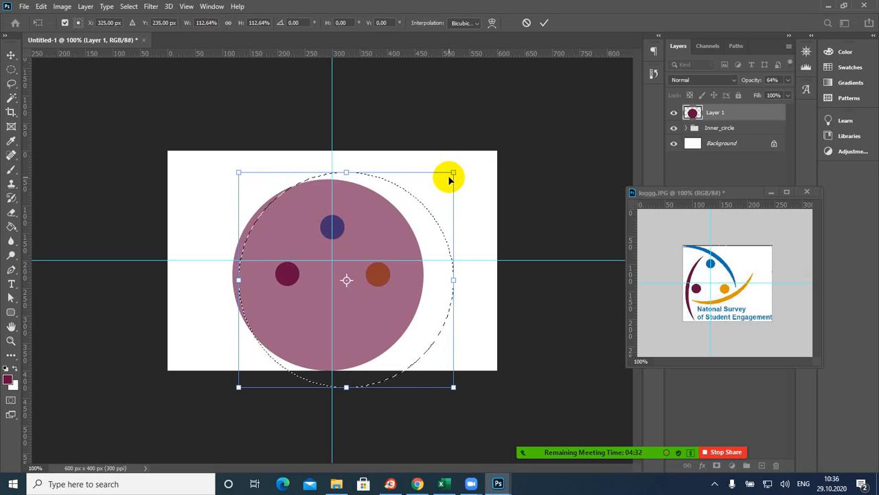
{"action": "left_click", "coordinate": [543, 24]}
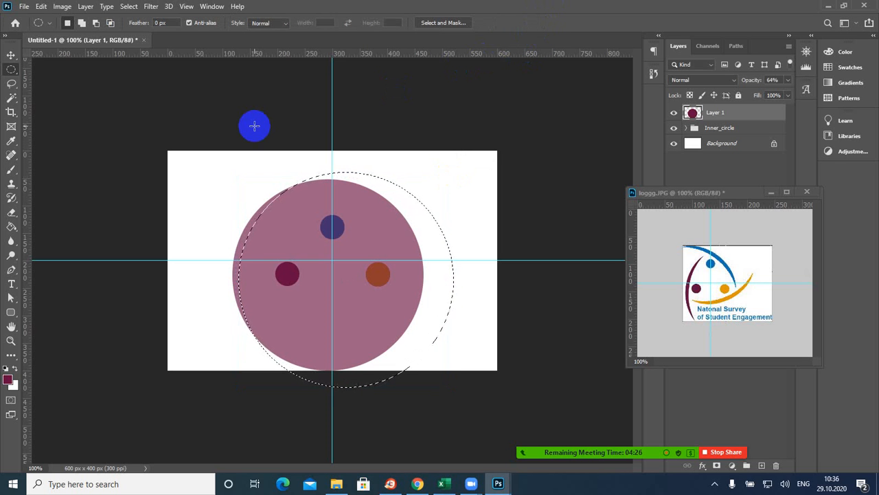
Delete the selected area from the large maroon circle, leaving a thin arc, and clear the selection.
{"action": "key", "text": "Delete"}
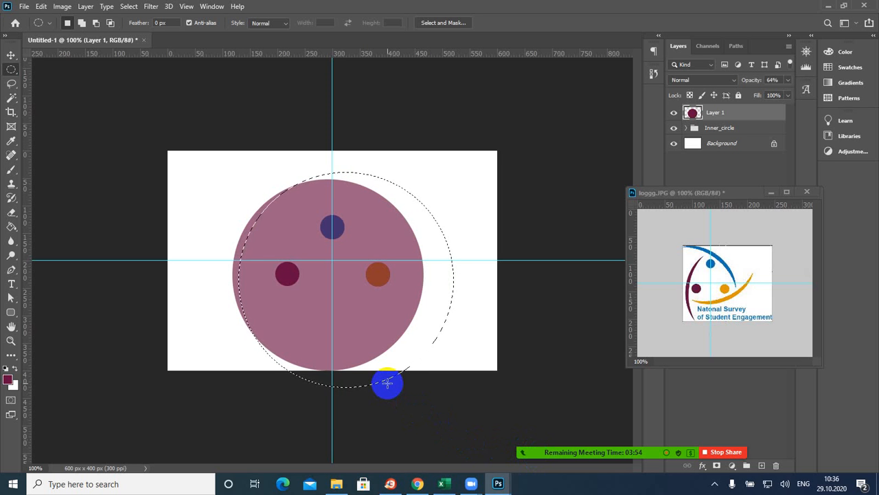
{"action": "key", "text": "Delete"}
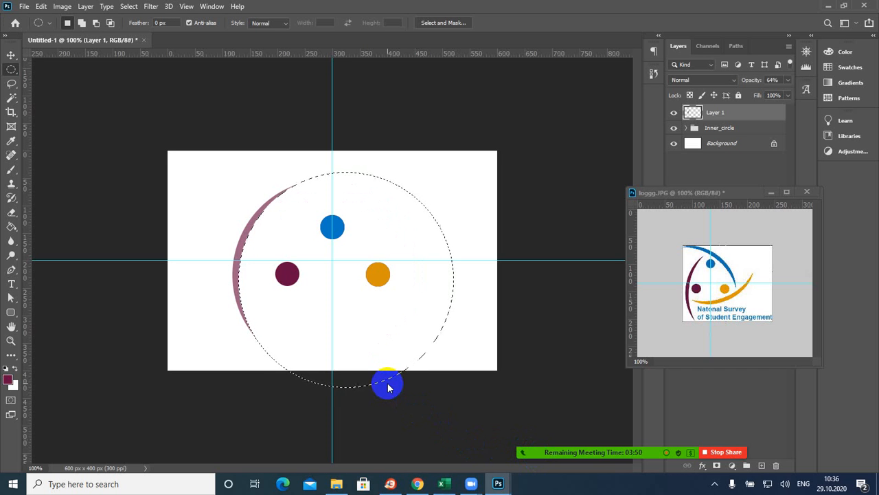
{"action": "left_click", "coordinate": [388, 388]}
Move the maroon arc about 49 px right and 24 px down, close to the small maroon circle.
{"action": "left_click", "coordinate": [11, 55]}
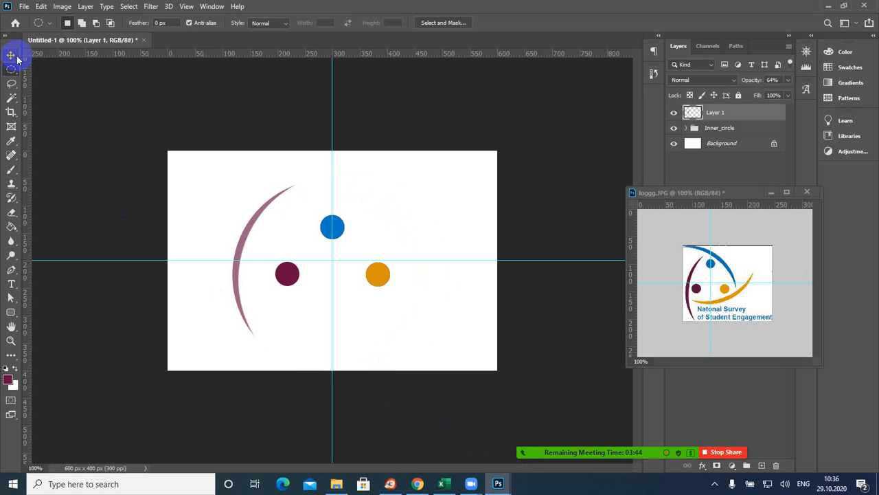
{"action": "left_click_drag", "start_coordinate": [221, 254], "coordinate": [273, 248]}
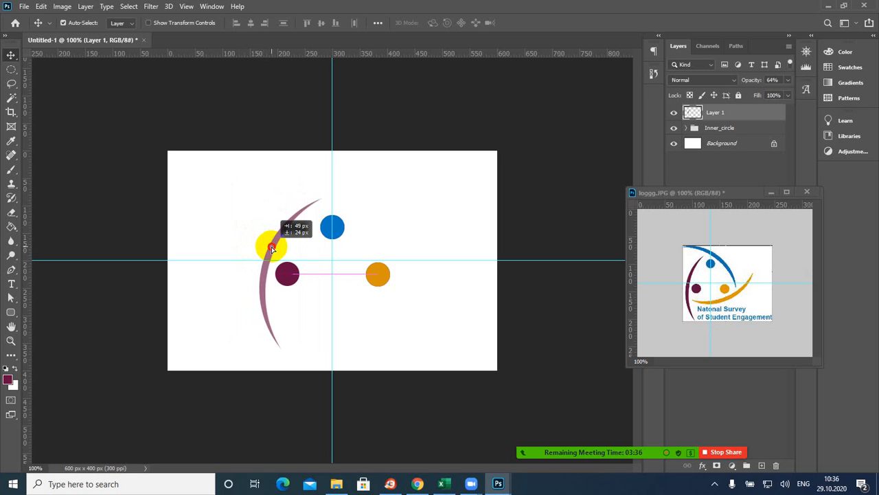
{"action": "left_click_drag", "start_coordinate": [272, 250], "coordinate": [272, 249]}
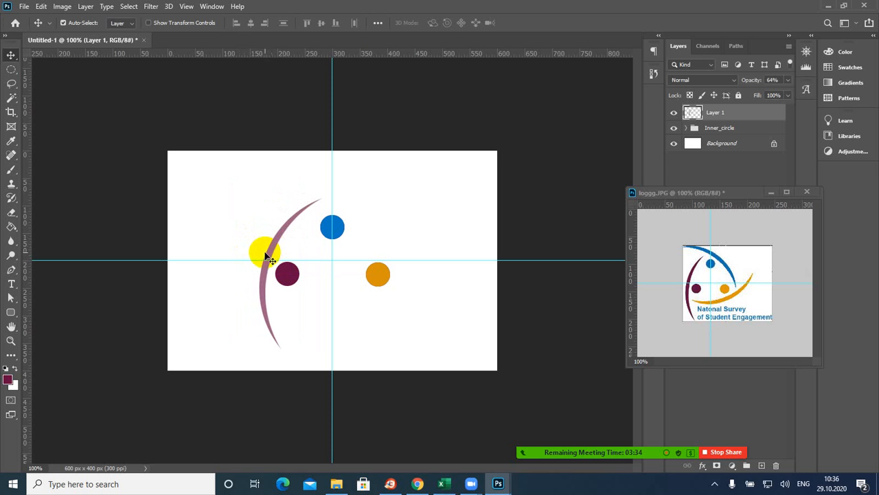
Raise the maroon arc layer's opacity to 100%.
{"action": "left_click", "coordinate": [788, 79]}
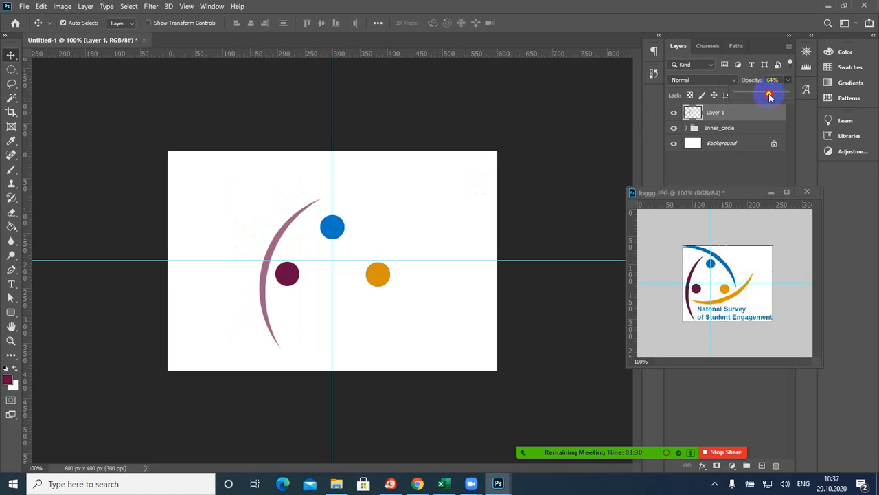
{"action": "left_click_drag", "start_coordinate": [769, 96], "coordinate": [804, 96]}
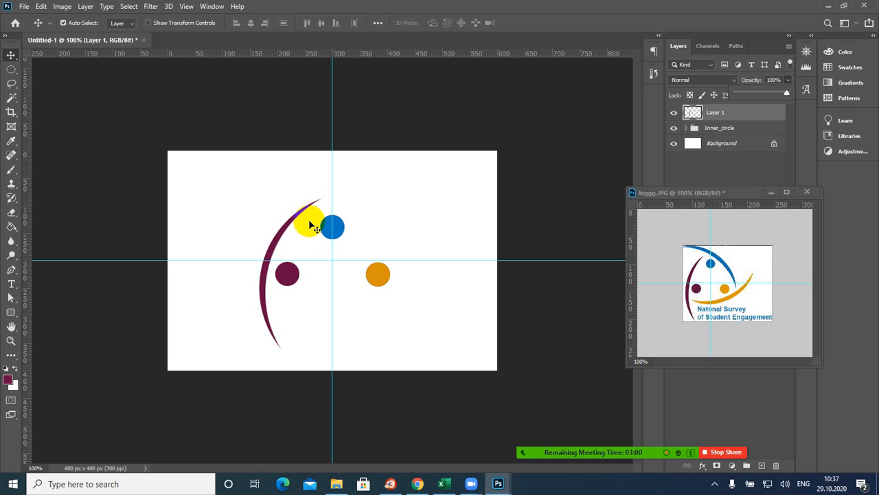
{"action": "left_click_drag", "start_coordinate": [311, 225], "coordinate": [723, 114]}
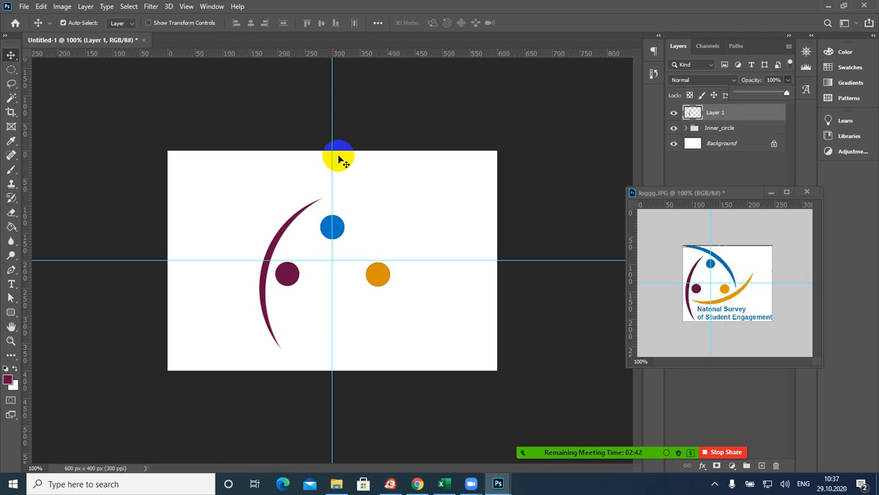
{"action": "left_click_drag", "start_coordinate": [341, 160], "coordinate": [313, 205]}
Try rotating the maroon arc clockwise around its own centre and undo the rotation.
{"action": "key", "text": "ctrl+t"}
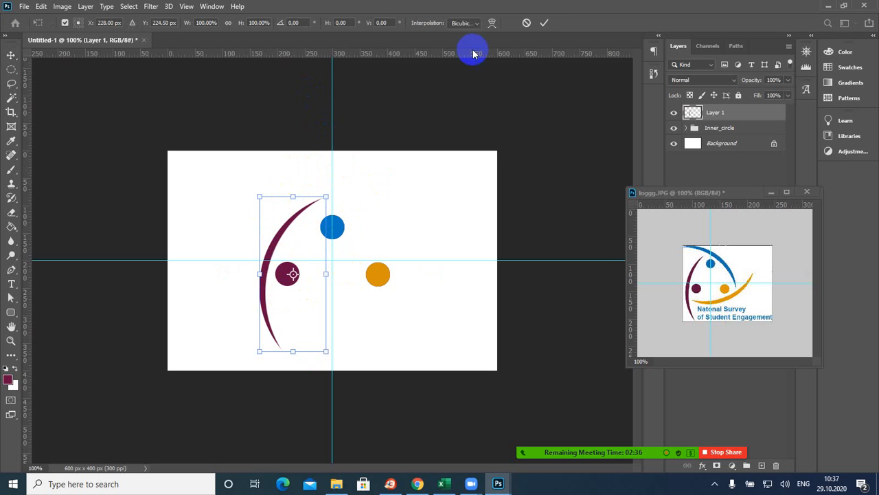
{"action": "left_click", "coordinate": [547, 22]}
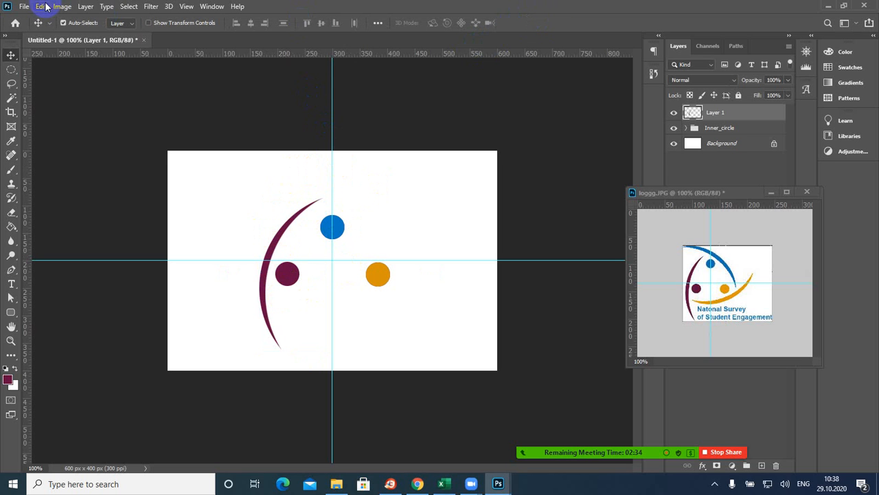
{"action": "left_click", "coordinate": [693, 113]}
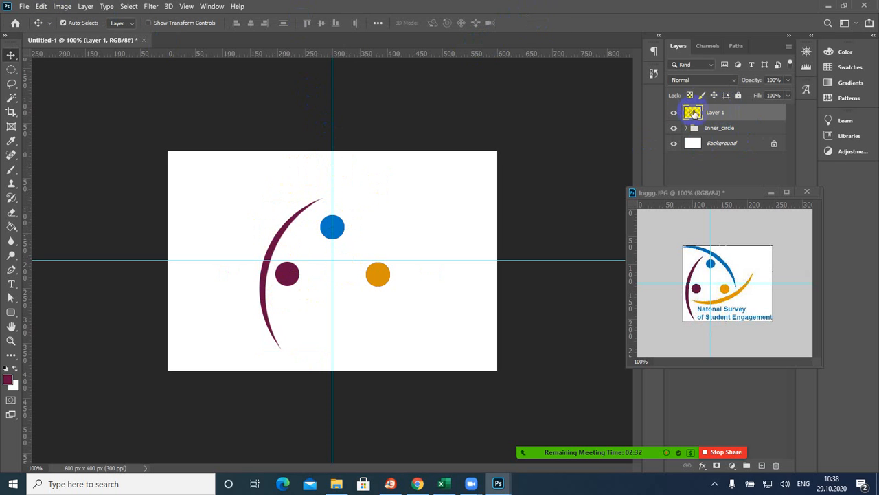
{"action": "left_click", "coordinate": [41, 7]}
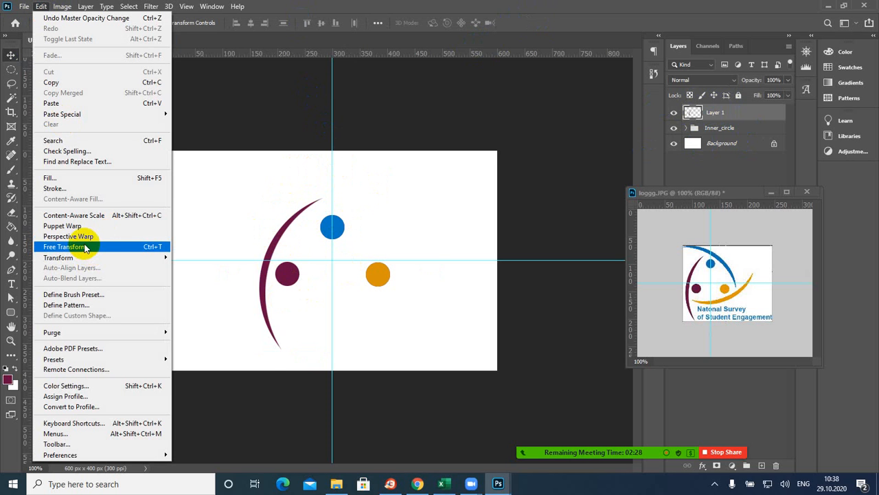
{"action": "mouse_move", "coordinate": [122, 257]}
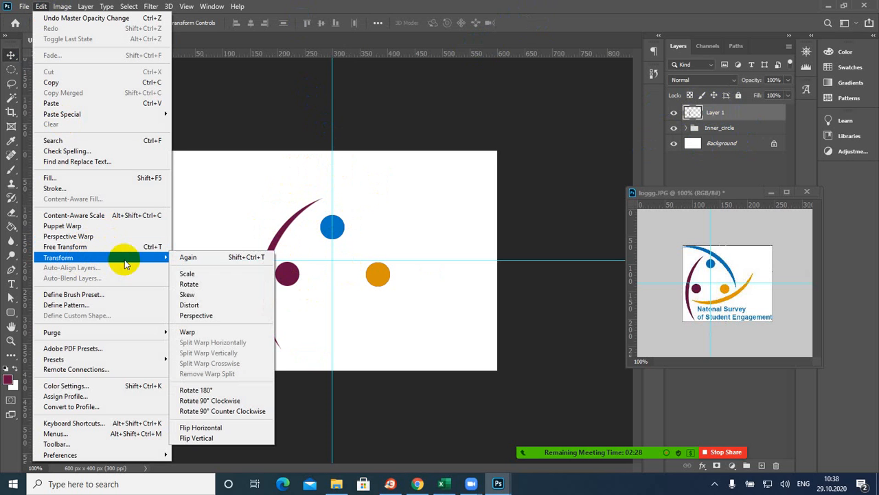
{"action": "left_click", "coordinate": [206, 283]}
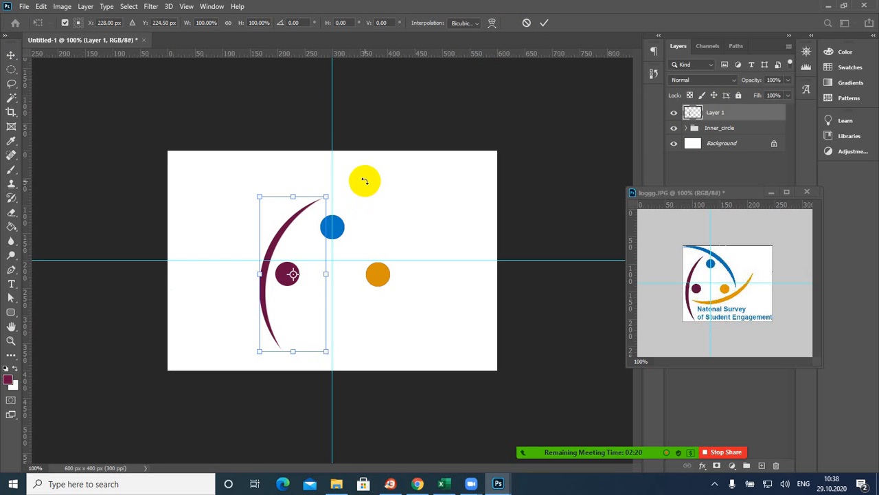
{"action": "left_click_drag", "start_coordinate": [365, 180], "coordinate": [387, 210]}
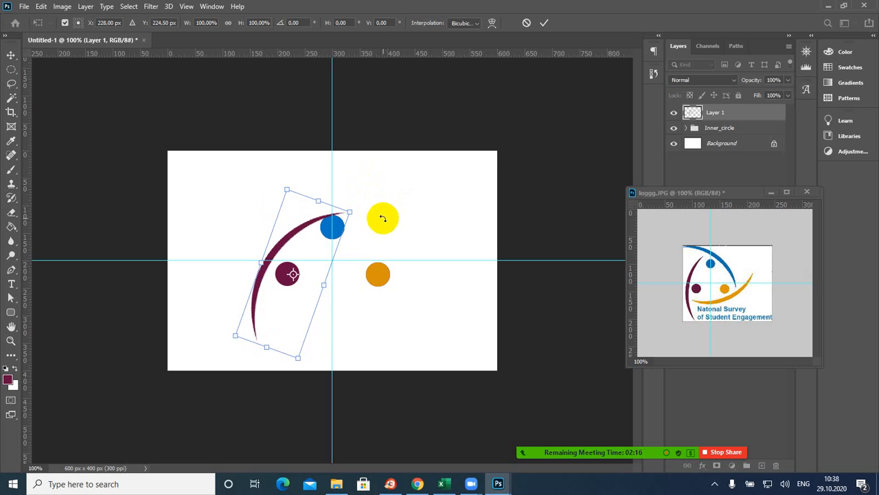
{"action": "key", "text": "ctrl+z"}
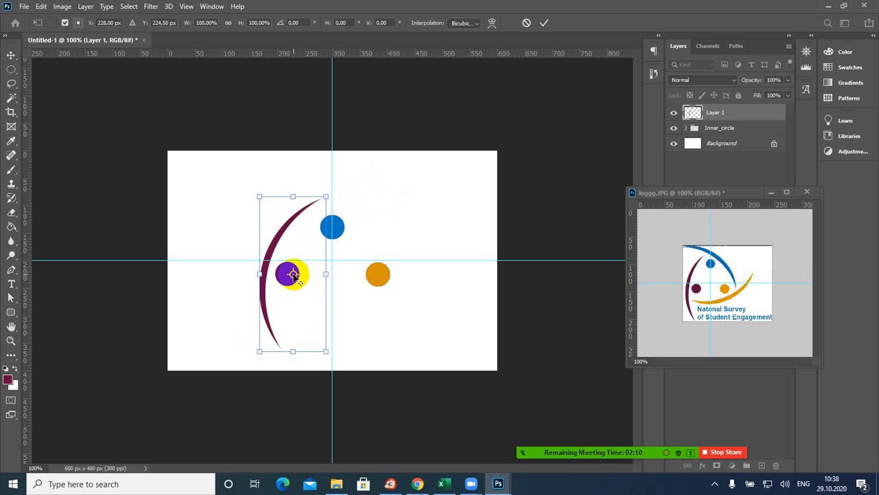
Try rotating the maroon arc about 9.1° around the intersection of the guides, and cancel the transform.
{"action": "left_click_drag", "start_coordinate": [293, 274], "coordinate": [332, 261]}
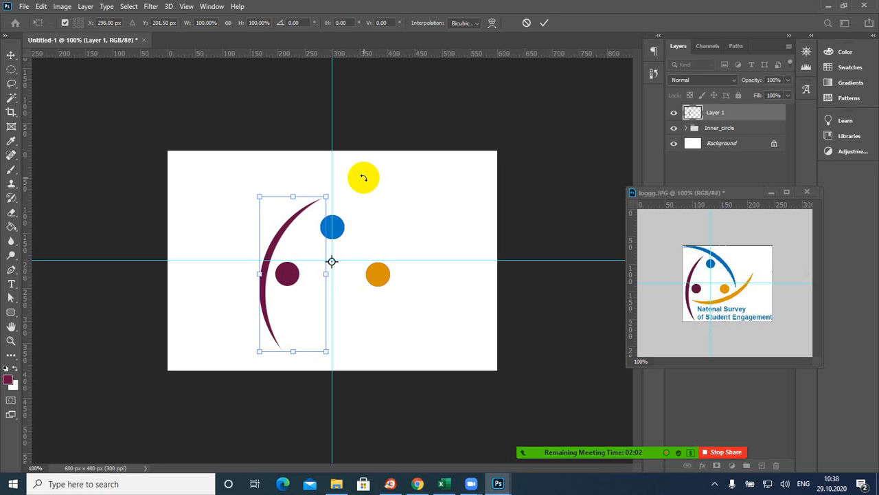
{"action": "left_click_drag", "start_coordinate": [368, 183], "coordinate": [400, 150]}
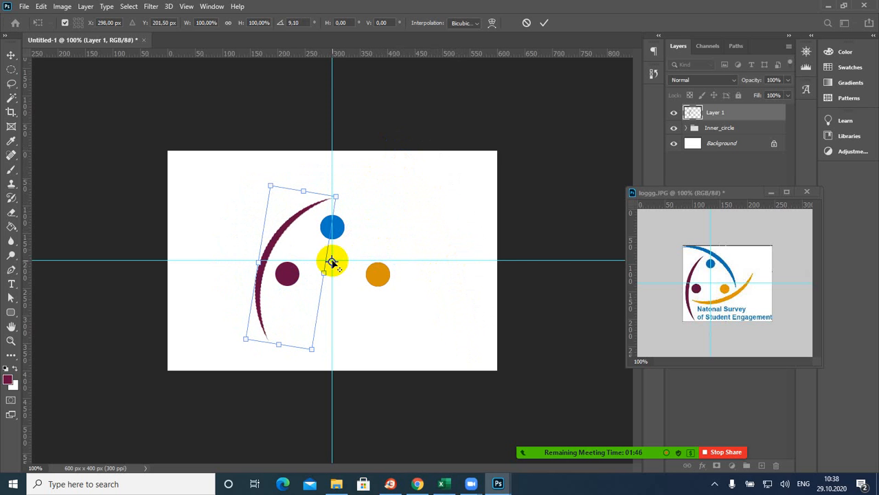
{"action": "left_click", "coordinate": [527, 24]}
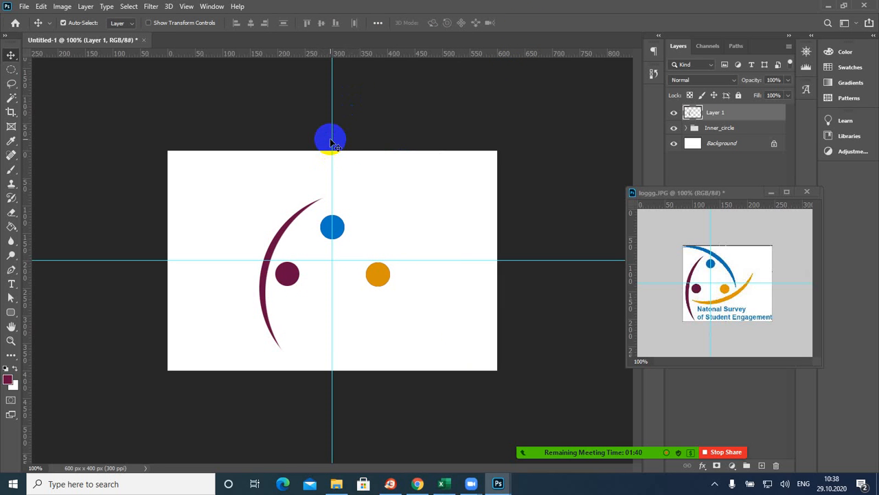
Try rotating the maroon arc about -2° around the lower-right corner of its transform box.
{"action": "key", "text": "ctrl+t"}
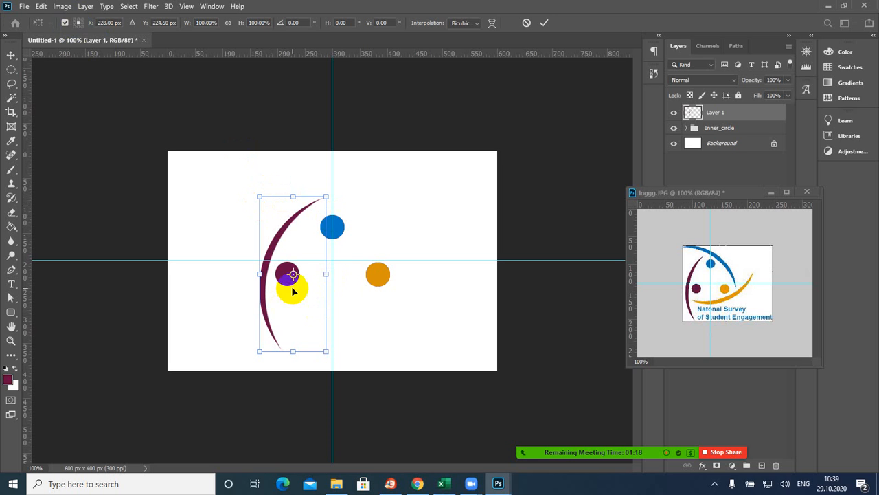
{"action": "left_click", "coordinate": [74, 28]}
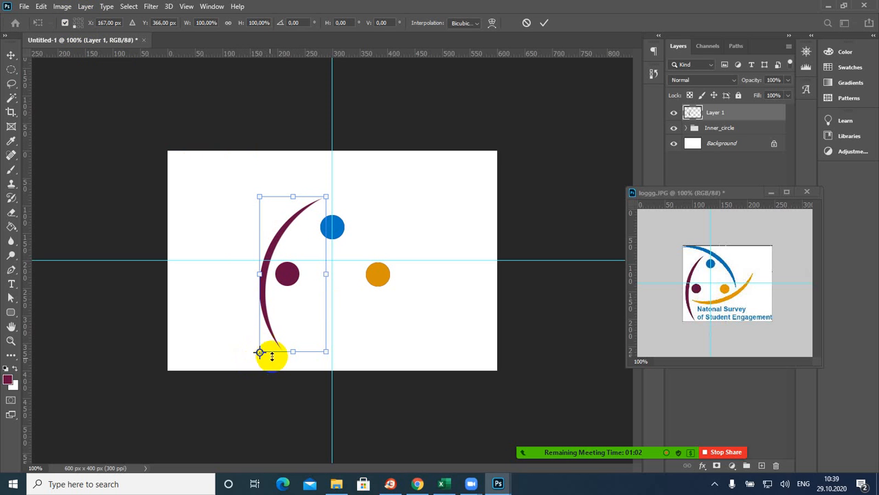
{"action": "left_click", "coordinate": [81, 26]}
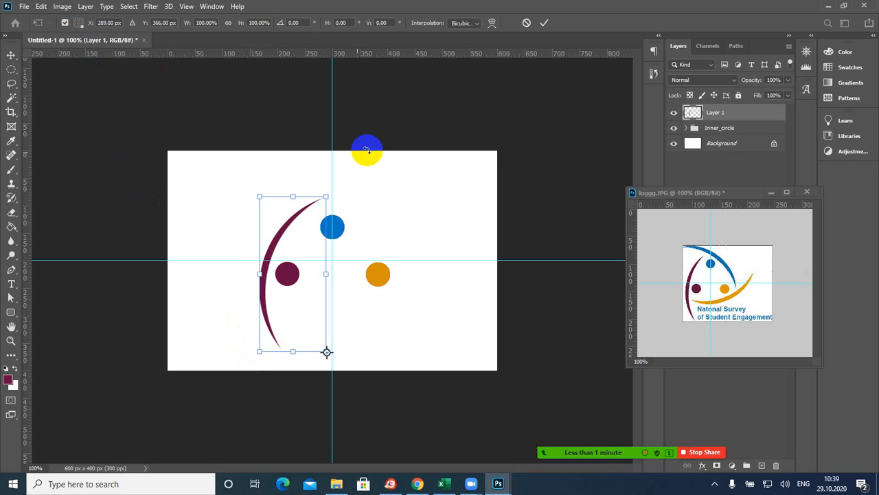
{"action": "mouse_move", "coordinate": [363, 168]}
{"action": "left_mouse_down"}
{"action": "mouse_move", "coordinate": [485, 212]}
{"action": "mouse_move", "coordinate": [491, 227]}
{"action": "mouse_move", "coordinate": [467, 203]}
{"action": "mouse_move", "coordinate": [328, 185]}
{"action": "mouse_move", "coordinate": [367, 179]}
{"action": "mouse_move", "coordinate": [401, 191]}
{"action": "mouse_move", "coordinate": [420, 216]}
{"action": "mouse_move", "coordinate": [401, 194]}
{"action": "mouse_move", "coordinate": [344, 177]}
{"action": "mouse_move", "coordinate": [354, 177]}
{"action": "left_mouse_up"}
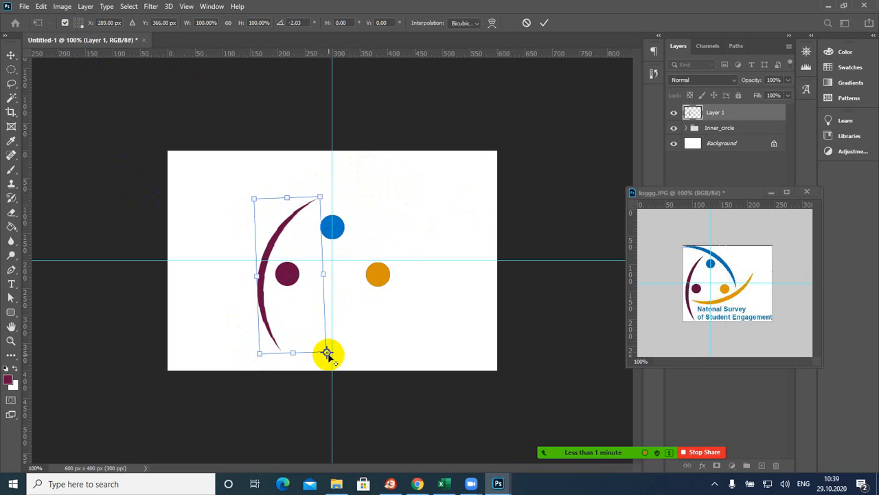
Try several positions for the arc's rotation reference point, ending at the guides' intersection, and cancel the transform.
{"action": "left_click_drag", "start_coordinate": [328, 351], "coordinate": [317, 274]}
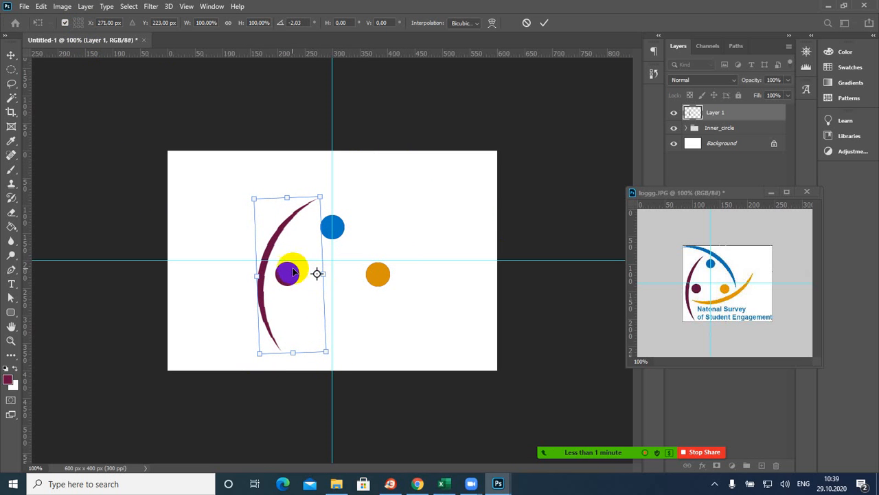
{"action": "left_click", "coordinate": [79, 23]}
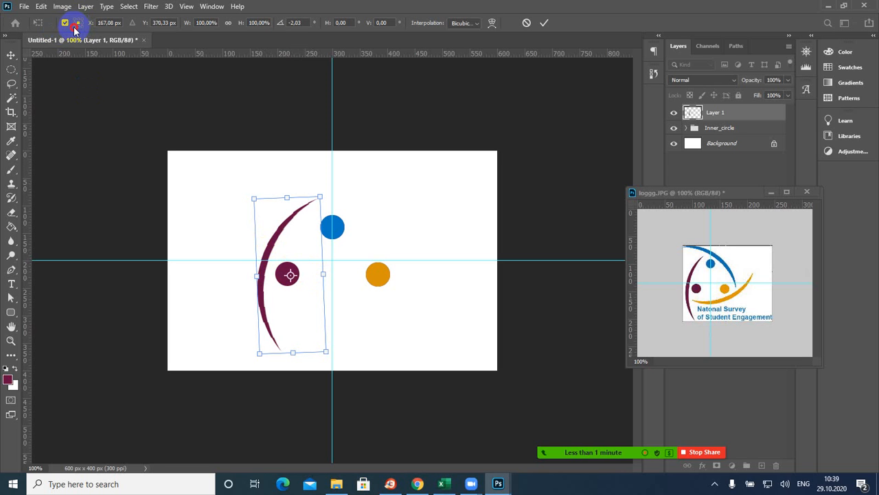
{"action": "left_click", "coordinate": [74, 26]}
{"action": "left_click", "coordinate": [80, 20]}
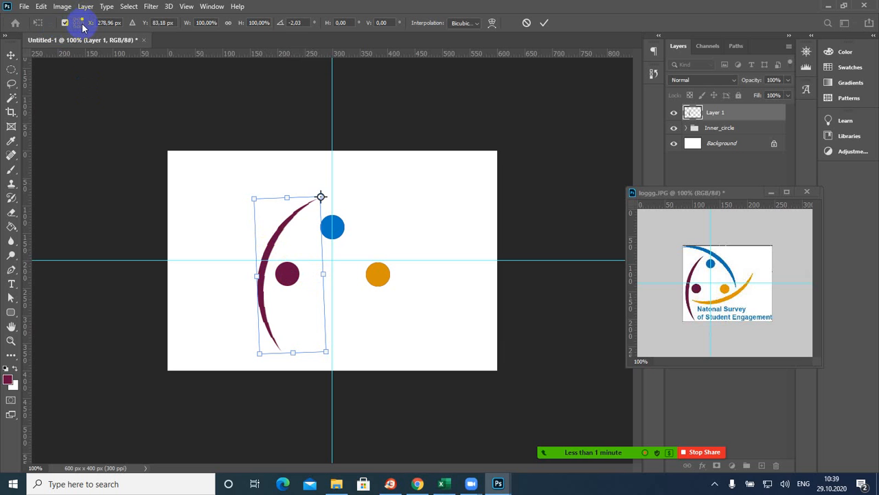
{"action": "left_click", "coordinate": [81, 24]}
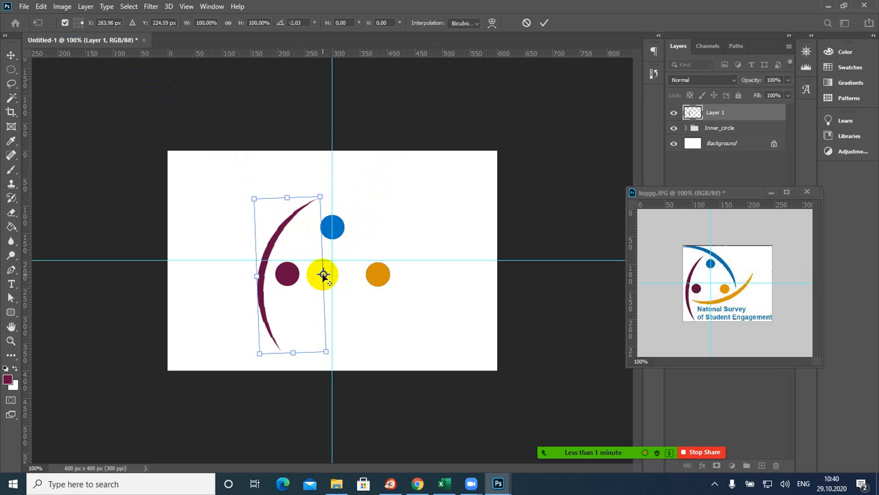
{"action": "left_click_drag", "start_coordinate": [324, 274], "coordinate": [332, 260]}
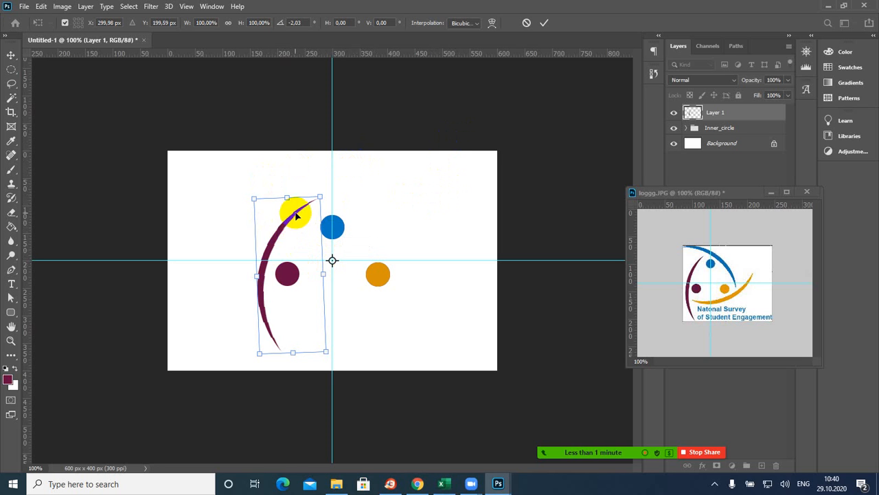
{"action": "left_click", "coordinate": [526, 24]}
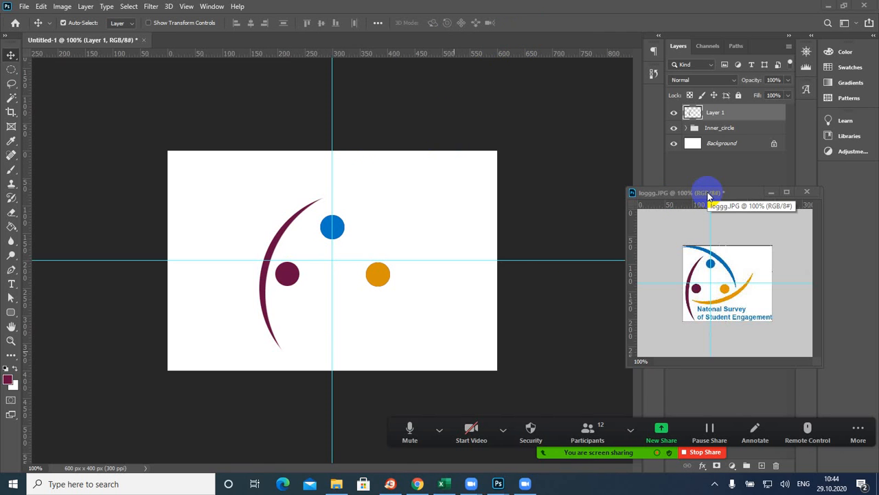
Reposition the floating loggg.JPG reference window slightly below its original place.
{"action": "left_click_drag", "start_coordinate": [708, 196], "coordinate": [708, 224]}
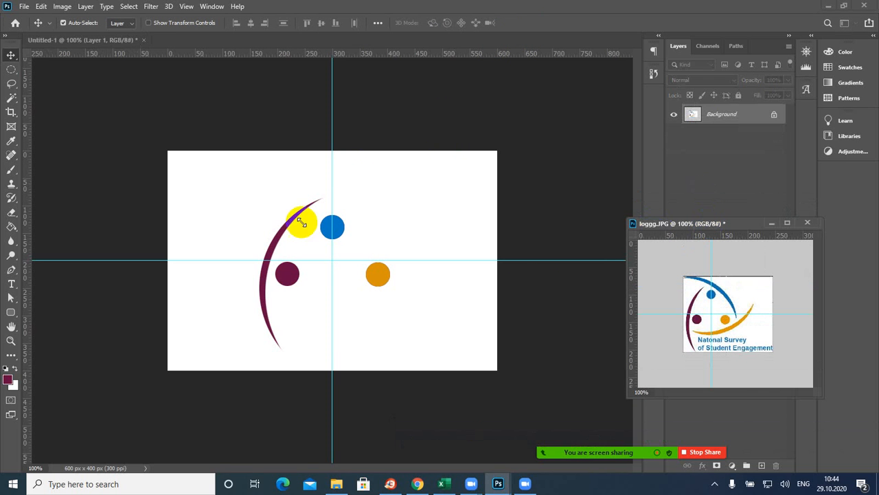
{"action": "left_click_drag", "start_coordinate": [300, 221], "coordinate": [400, 193]}
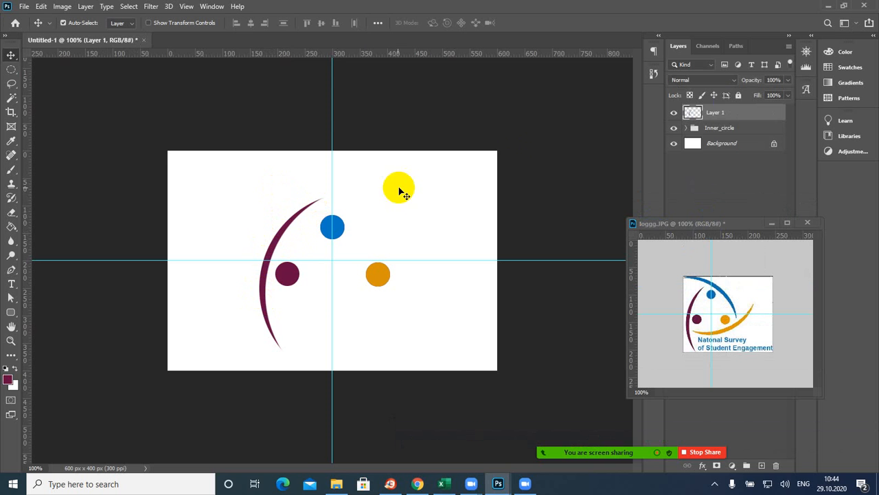
{"action": "left_click", "coordinate": [720, 113]}
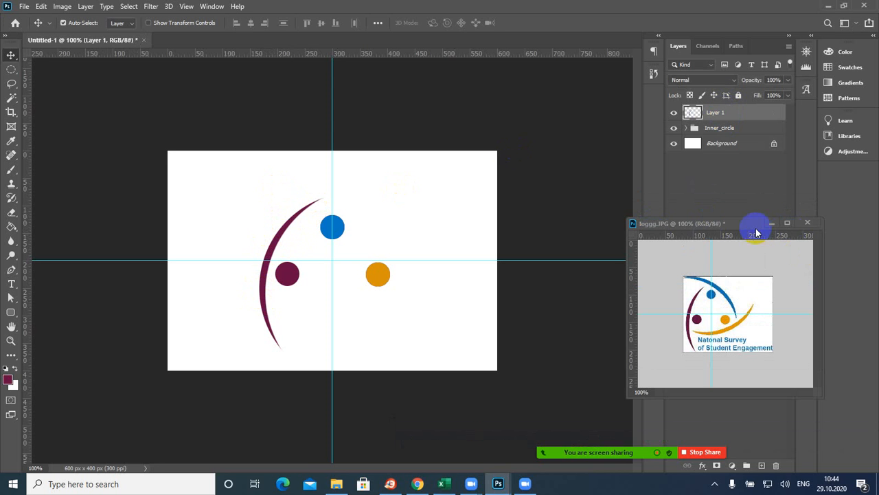
{"action": "left_click_drag", "start_coordinate": [735, 222], "coordinate": [736, 200]}
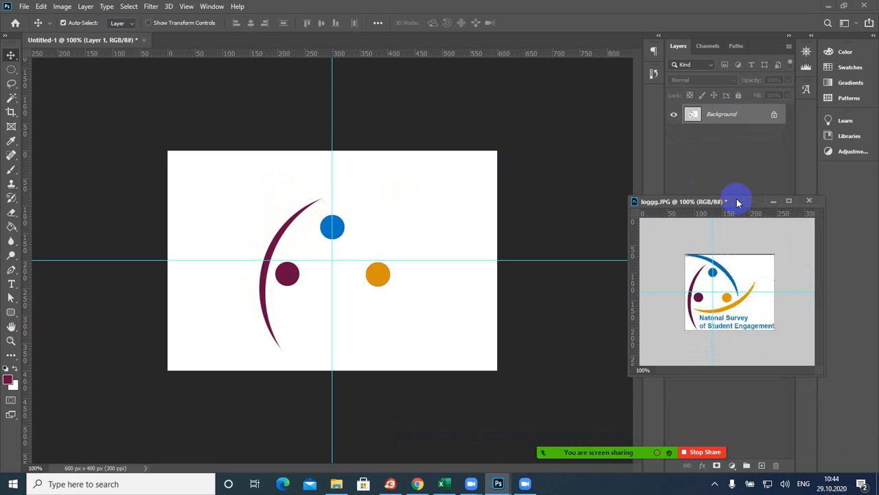
Duplicate the maroon arc's layer in the Untitled-1 document and keep the copy selected.
{"action": "left_click", "coordinate": [357, 177]}
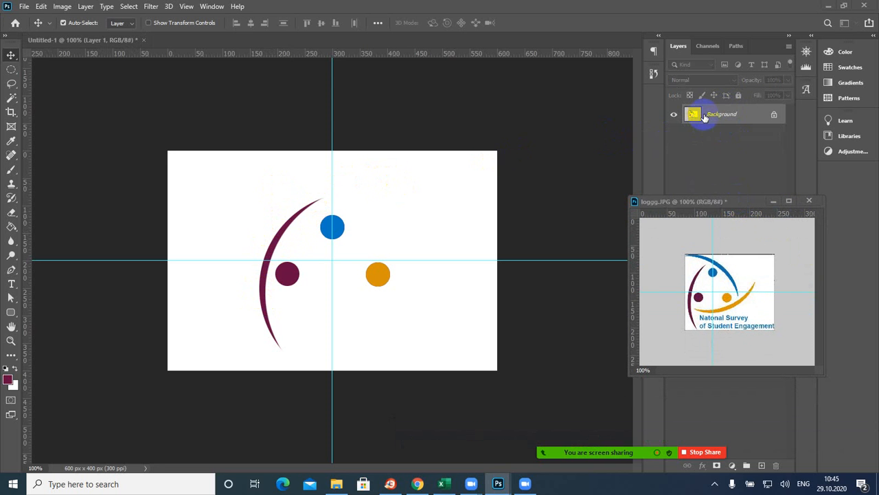
{"action": "left_click_drag", "start_coordinate": [709, 123], "coordinate": [764, 465]}
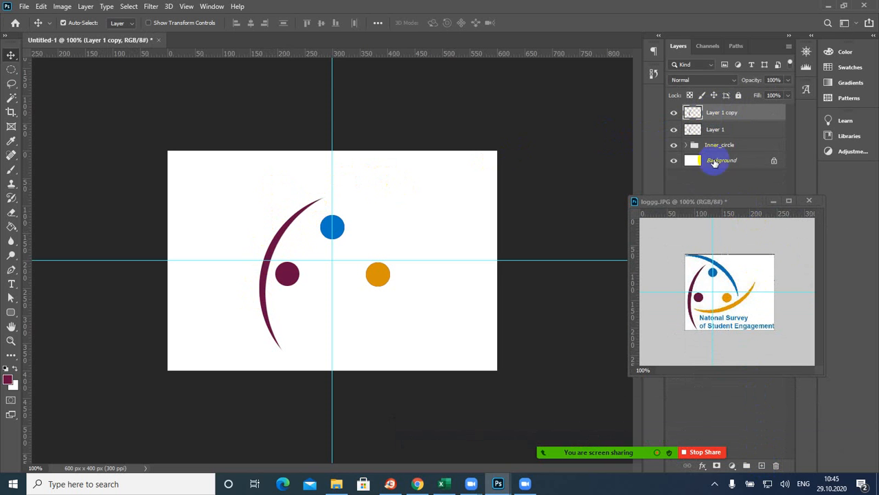
{"action": "left_click", "coordinate": [718, 113]}
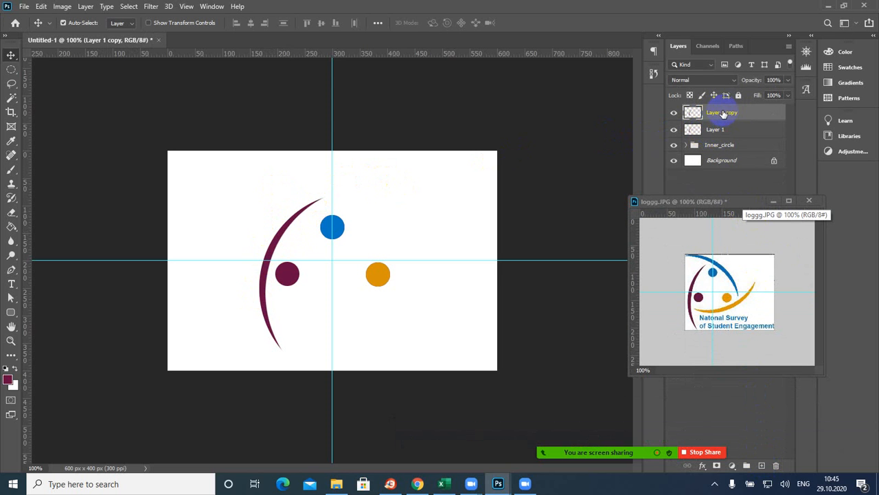
{"action": "left_click", "coordinate": [194, 142]}
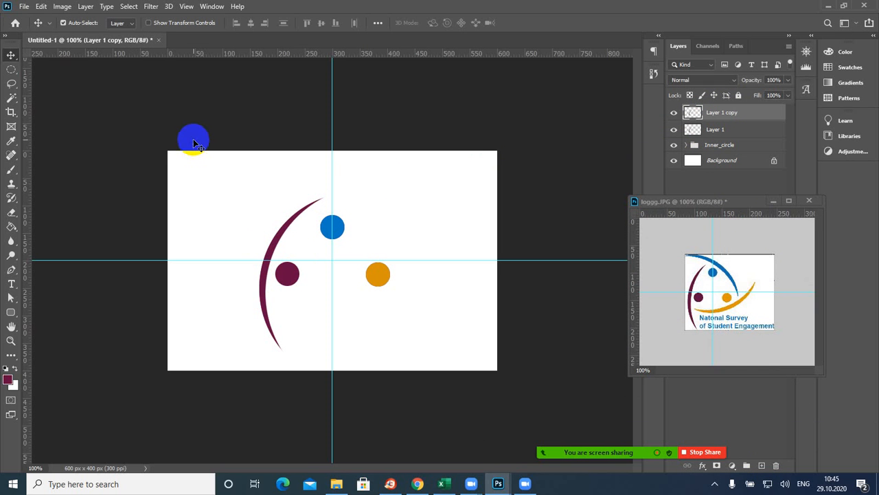
Place the copied maroon arc's rotation reference point at the guides' intersection and rotate the copy by 120°.
{"action": "left_click", "coordinate": [41, 6]}
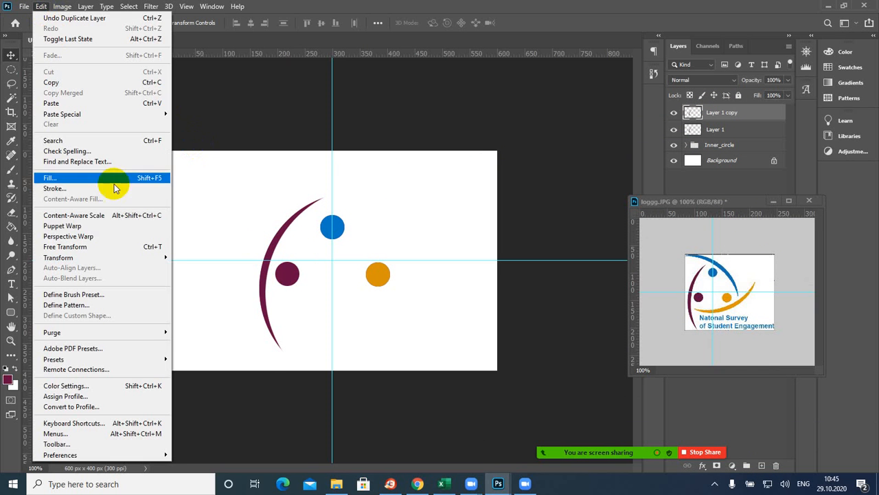
{"action": "mouse_move", "coordinate": [124, 258]}
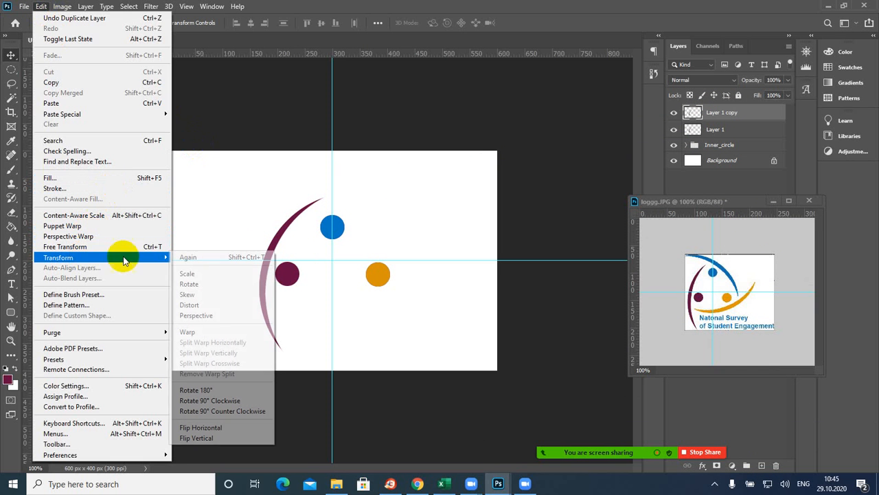
{"action": "left_click", "coordinate": [191, 284]}
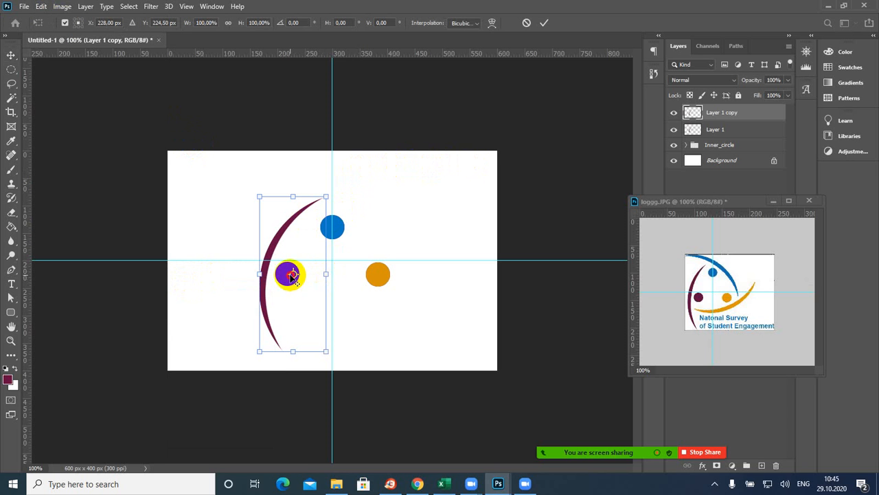
{"action": "left_click_drag", "start_coordinate": [291, 275], "coordinate": [333, 260]}
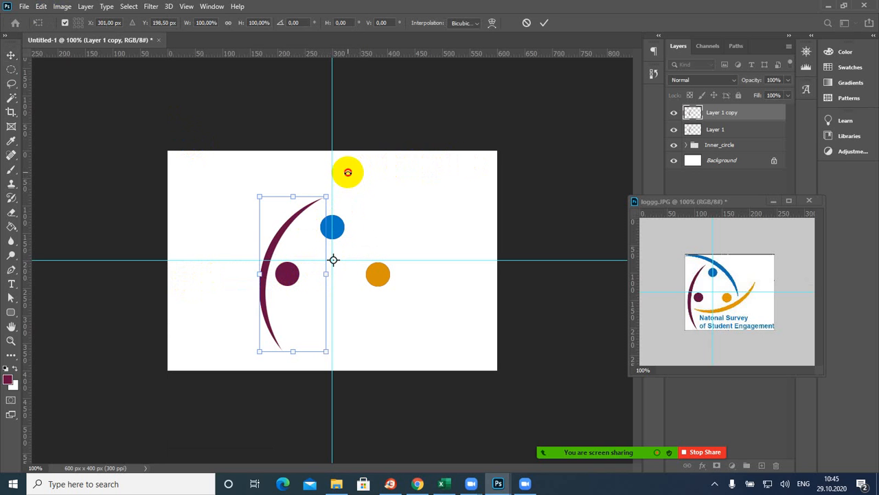
{"action": "left_click_drag", "start_coordinate": [347, 173], "coordinate": [495, 345]}
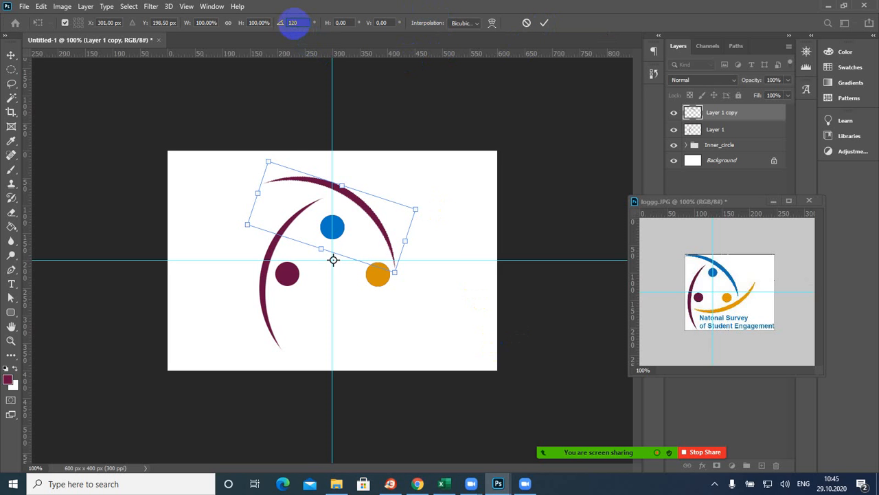
{"action": "key", "text": "Return"}
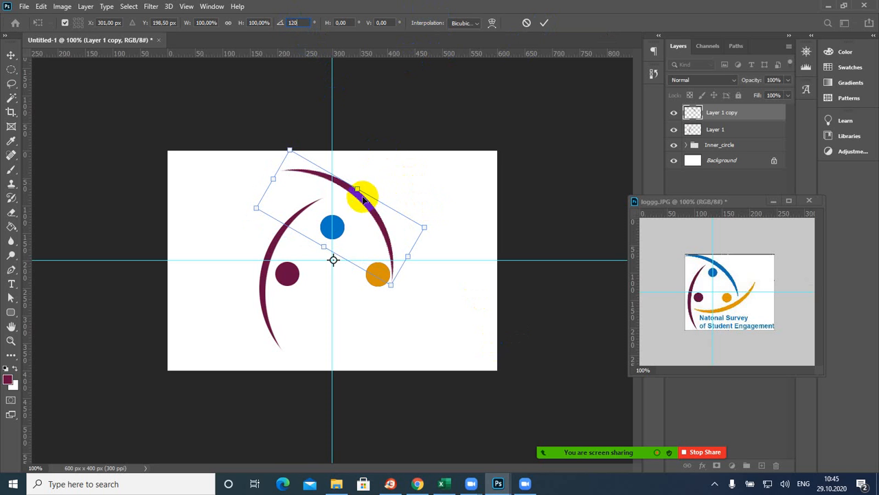
Adjust the copied arc's rotation to about 107° so it curves over the blue circle, and apply the transform.
{"action": "left_click", "coordinate": [377, 184]}
{"action": "left_click_drag", "start_coordinate": [378, 183], "coordinate": [372, 173]}
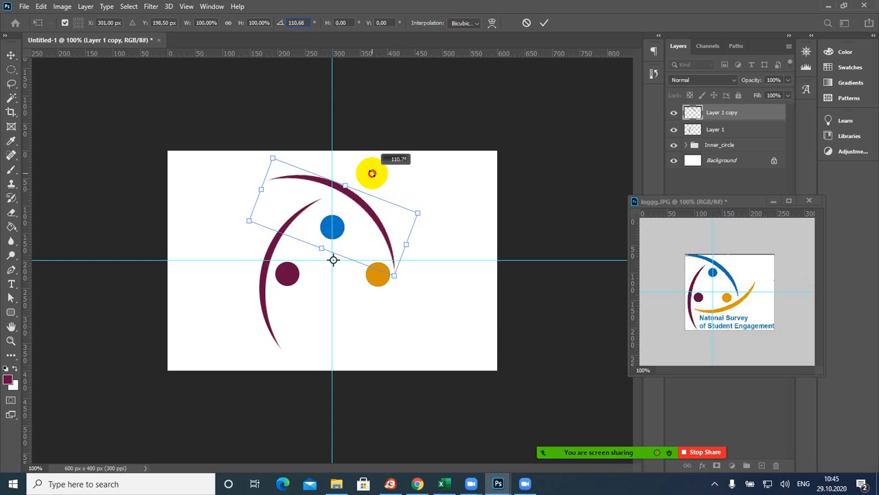
{"action": "left_click_drag", "start_coordinate": [371, 173], "coordinate": [369, 163]}
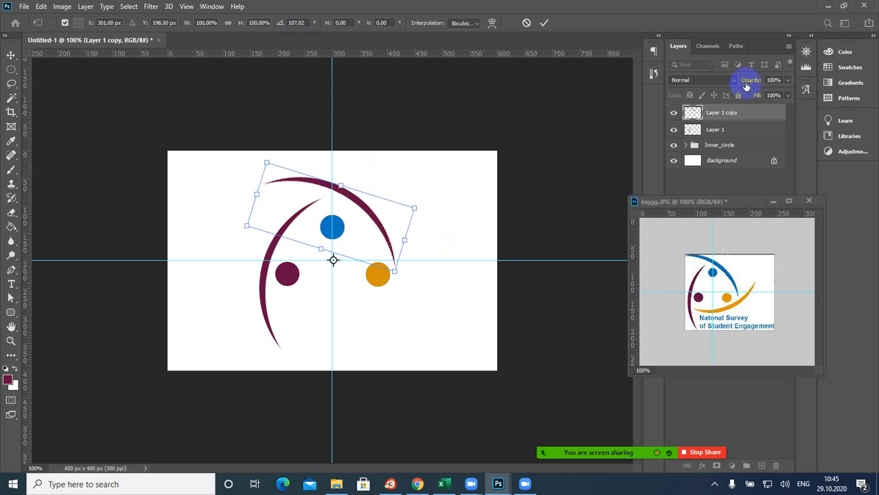
{"action": "left_click", "coordinate": [545, 24]}
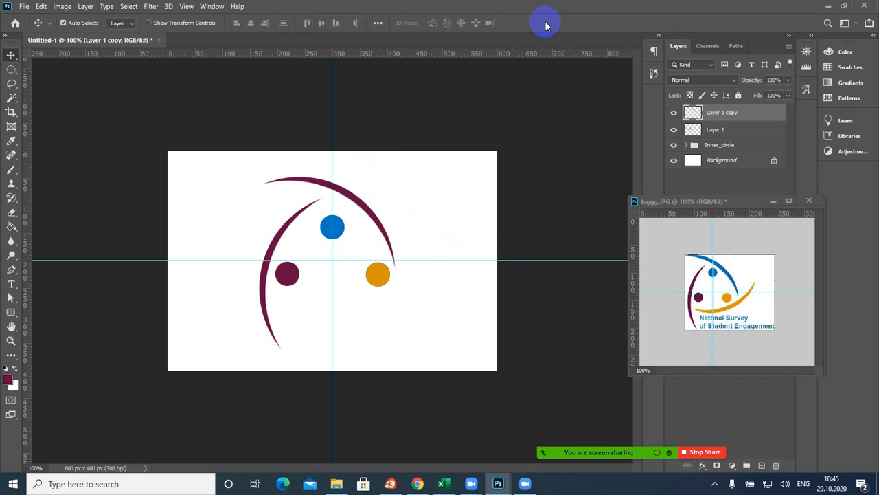
Recolor the rotated arc copy with the blue sampled from the upper circle, using the layer's outline as selection, and deselect.
{"action": "left_click", "coordinate": [695, 121]}
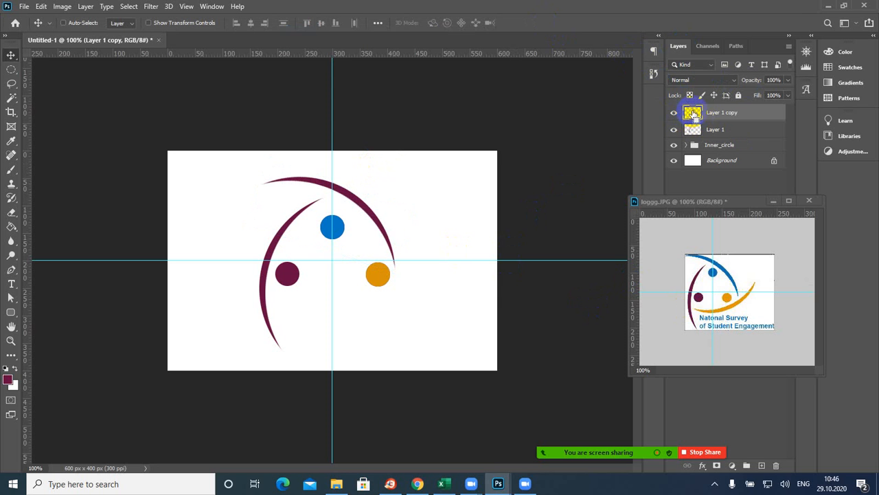
{"action": "left_click", "coordinate": [692, 112], "text": "ctrl"}
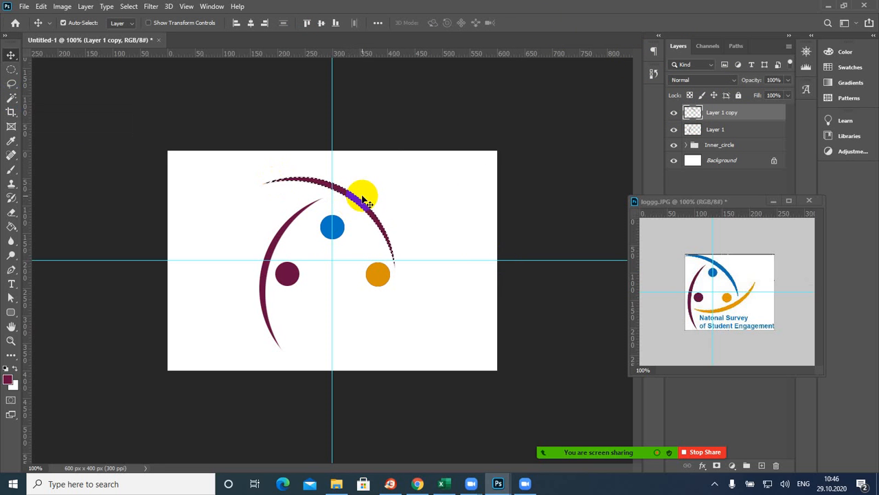
{"action": "left_click", "coordinate": [11, 141]}
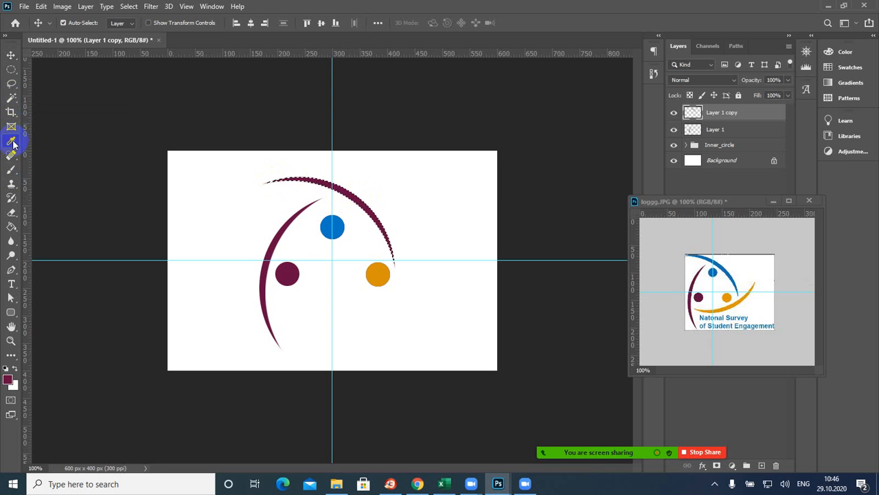
{"action": "left_click", "coordinate": [339, 219]}
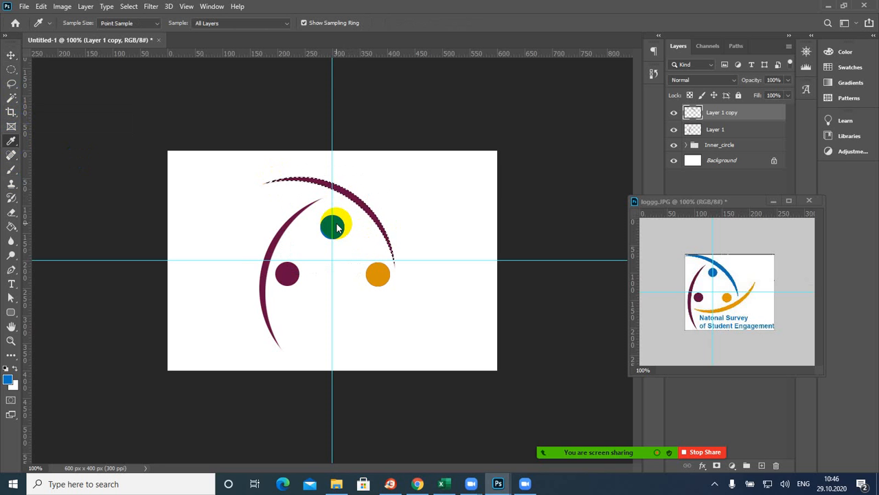
{"action": "key", "text": "alt+BackSpace"}
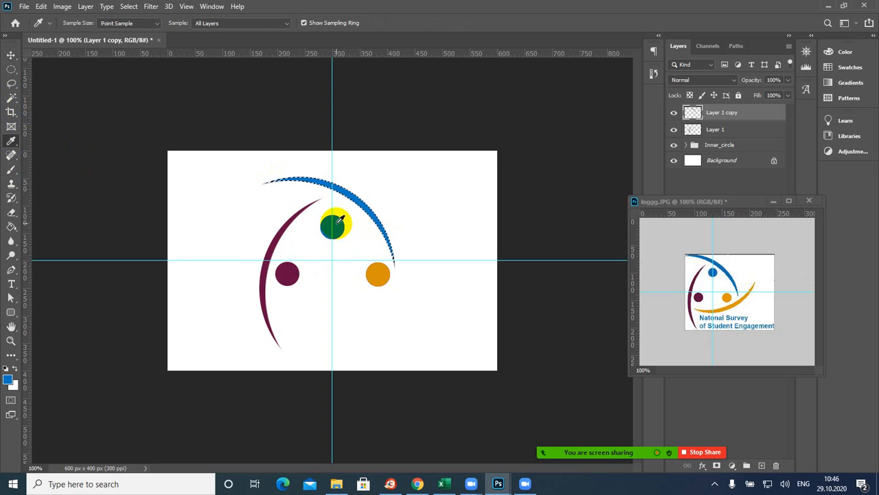
{"action": "key", "text": "ctrl+d"}
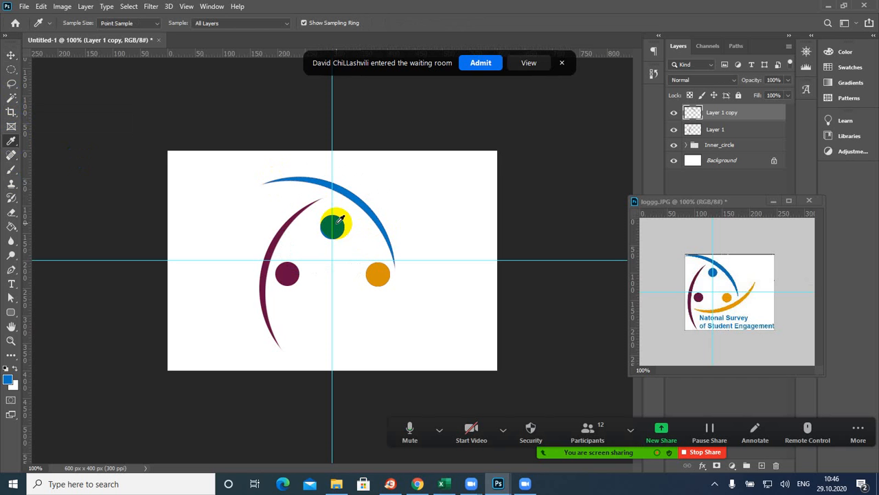
Admit the waiting participant to the Zoom meeting and minimize the participant video panel.
{"action": "left_click", "coordinate": [477, 63]}
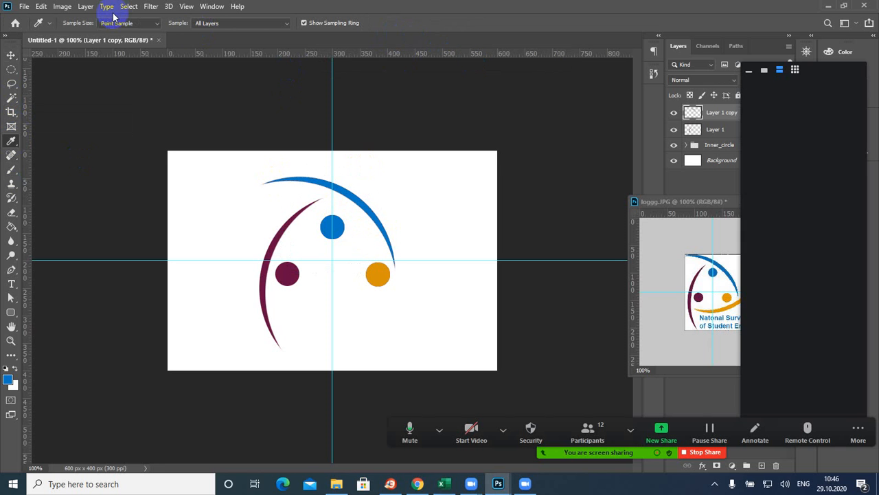
{"action": "left_click", "coordinate": [129, 8]}
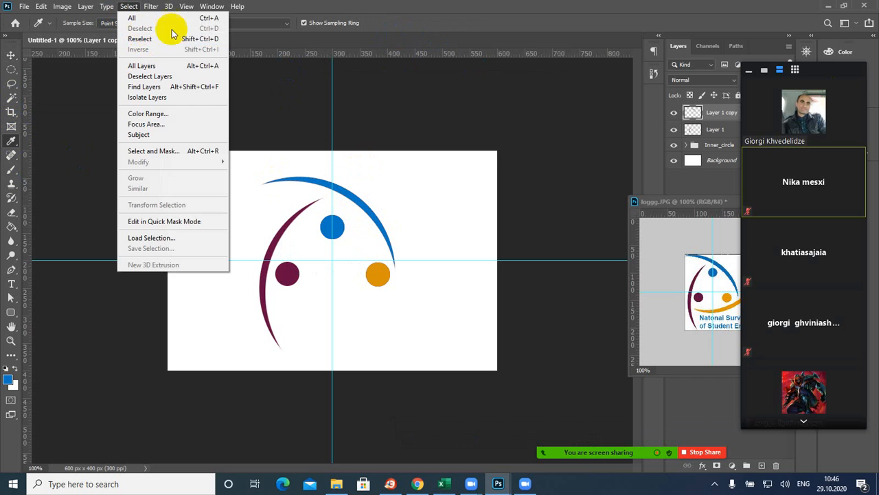
{"action": "left_click", "coordinate": [294, 10]}
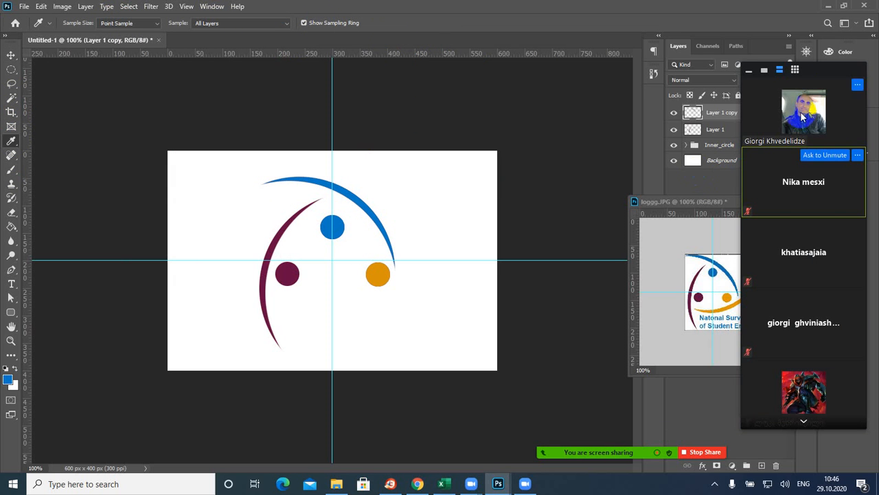
{"action": "left_click", "coordinate": [750, 72]}
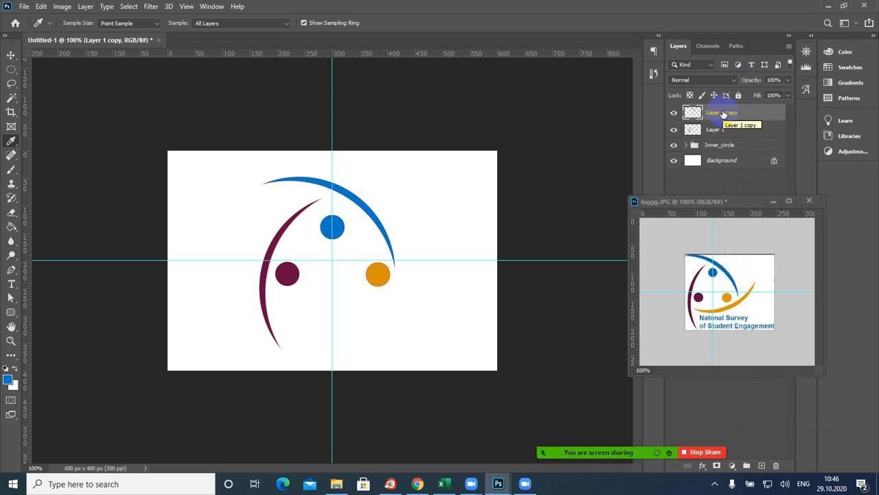
Duplicate the blue arc's layer and rotate the copy about 107.6° around the guides' intersection.
{"action": "left_click_drag", "start_coordinate": [722, 113], "coordinate": [761, 465]}
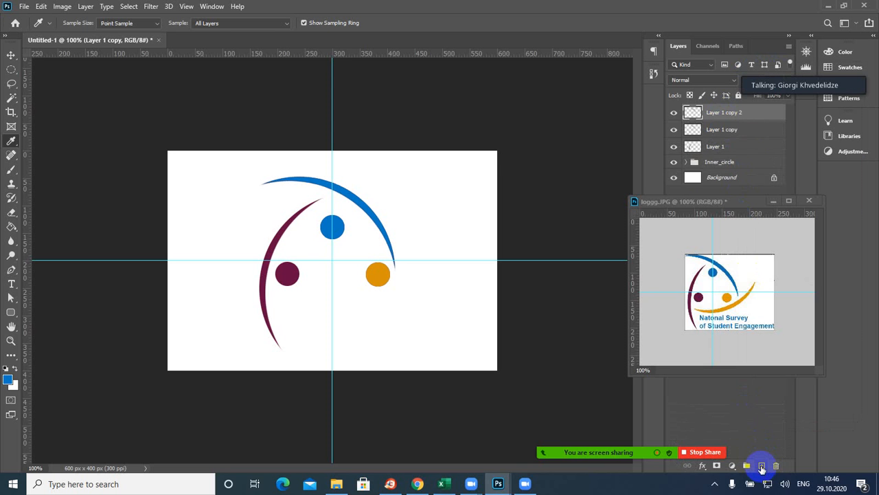
{"action": "left_click_drag", "start_coordinate": [436, 199], "coordinate": [417, 199]}
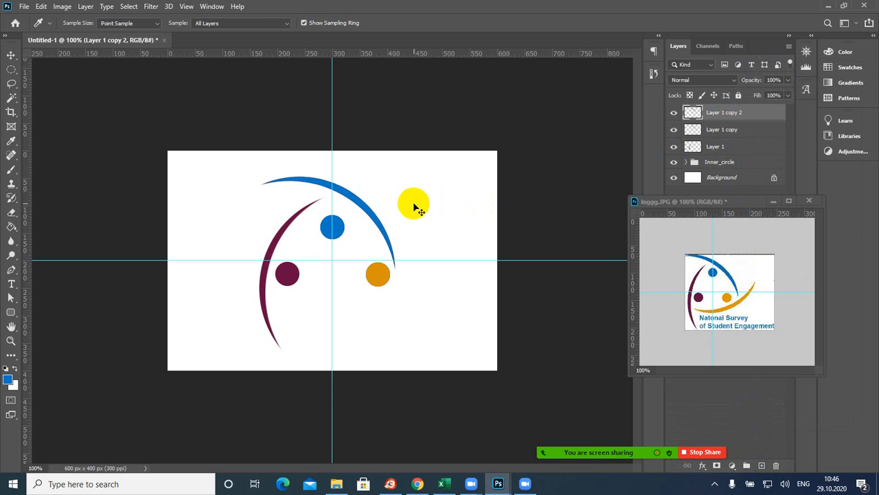
{"action": "key", "text": "ctrl+t"}
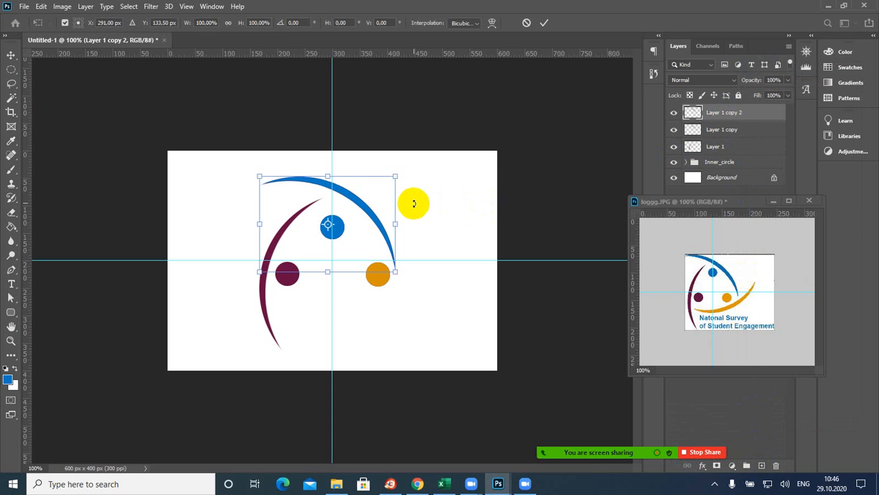
{"action": "left_click_drag", "start_coordinate": [414, 203], "coordinate": [331, 261]}
{"action": "left_click_drag", "start_coordinate": [424, 172], "coordinate": [421, 447]}
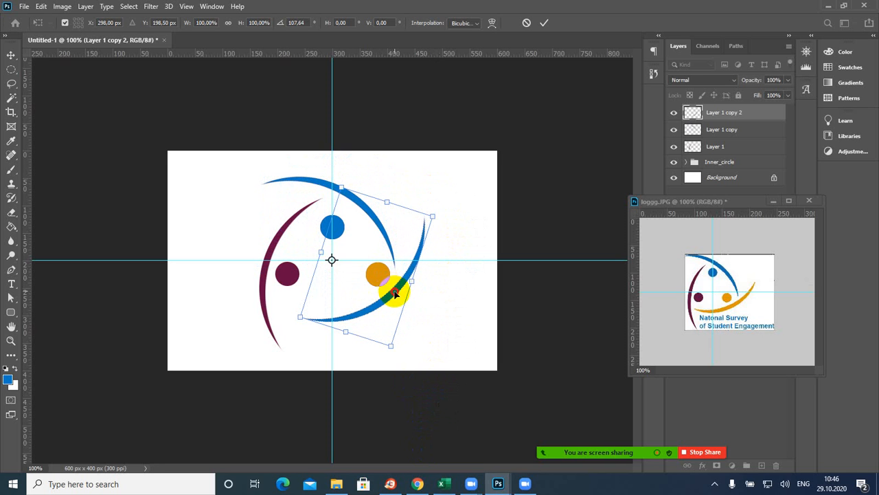
Shift the second arc copy slightly down and left, adjust its rotation to about 114.7°, and apply the transform.
{"action": "left_click_drag", "start_coordinate": [396, 294], "coordinate": [386, 303]}
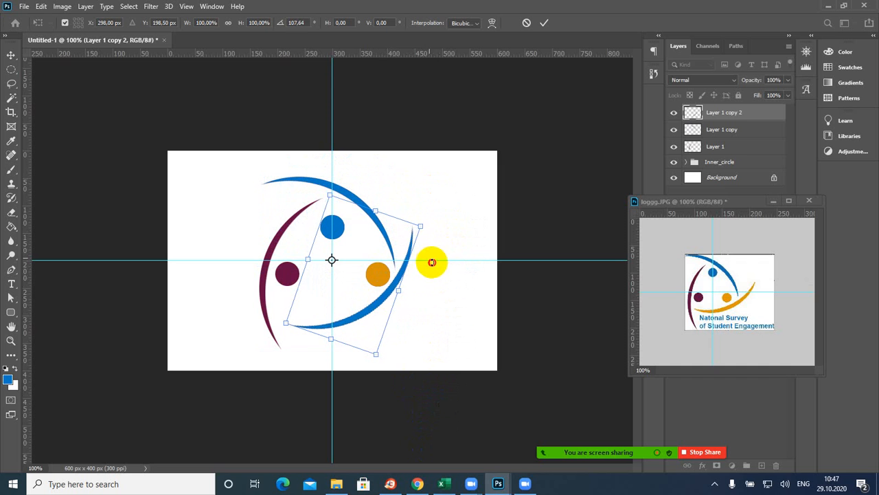
{"action": "left_click_drag", "start_coordinate": [432, 262], "coordinate": [436, 269]}
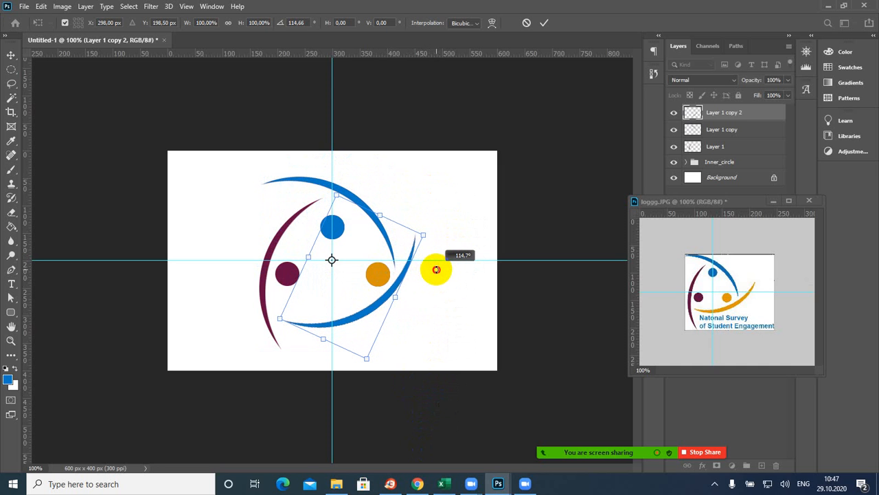
{"action": "left_click_drag", "start_coordinate": [436, 268], "coordinate": [437, 268]}
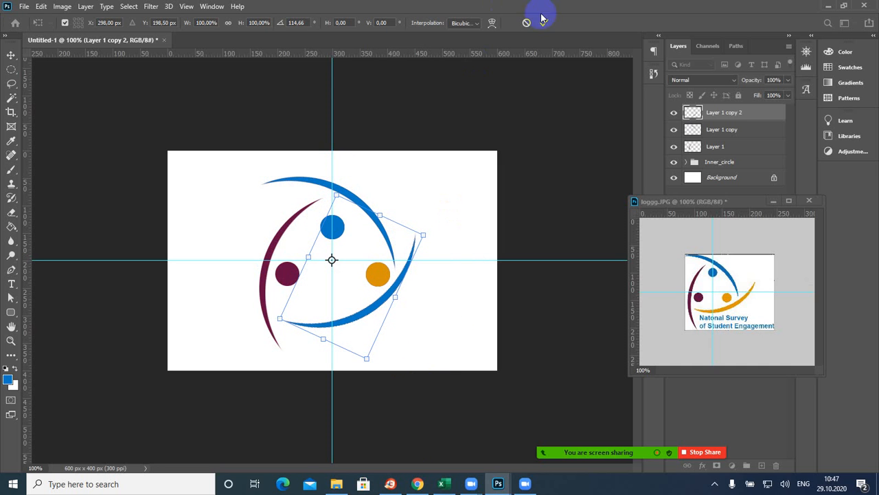
{"action": "left_click", "coordinate": [545, 23]}
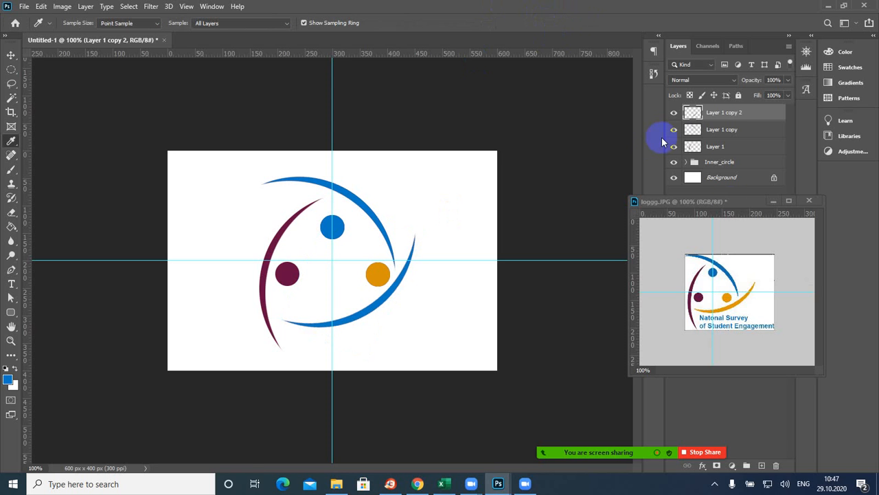
Fill the second arc copy with the orange sampled from the orange circle, using the layer's outline as selection, and deselect.
{"action": "left_click", "coordinate": [692, 113], "text": "ctrl"}
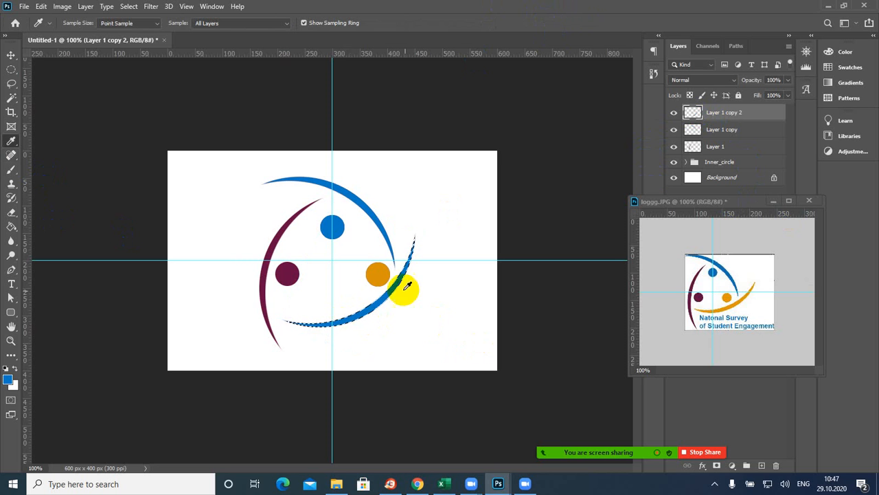
{"action": "left_click", "coordinate": [384, 273]}
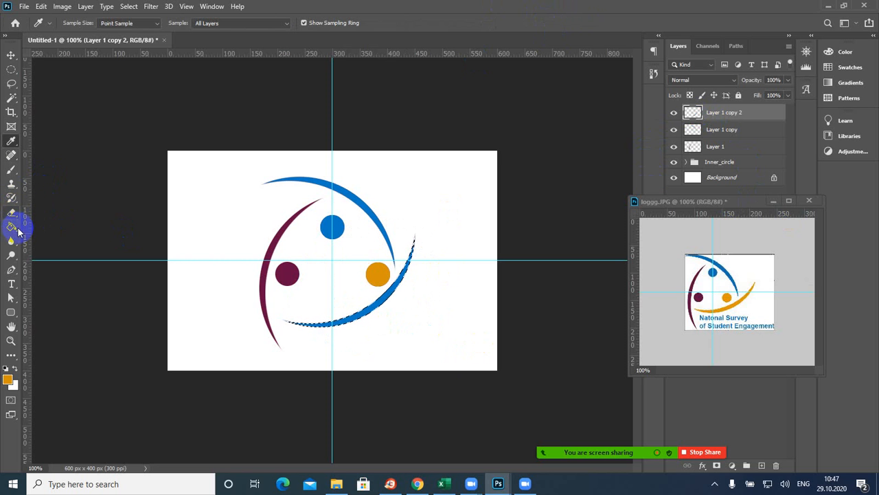
{"action": "left_click_drag", "start_coordinate": [19, 232], "coordinate": [39, 235]}
{"action": "left_click", "coordinate": [382, 305]}
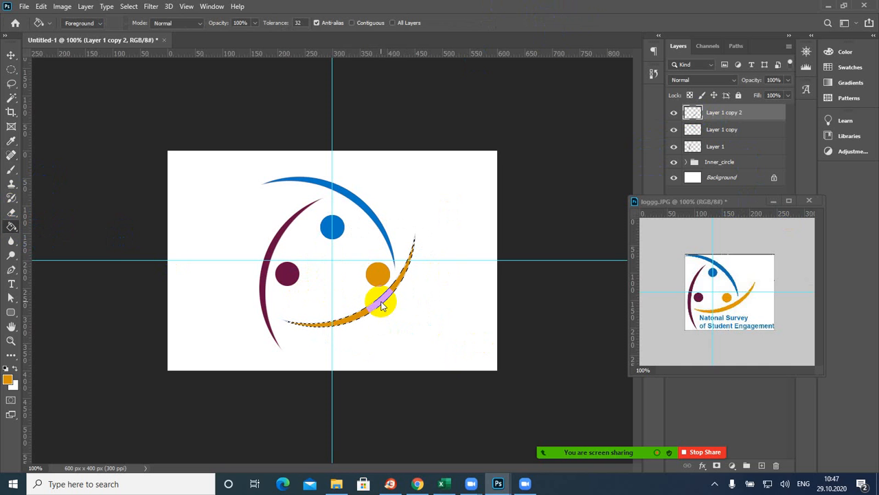
{"action": "key", "text": "ctrl+d"}
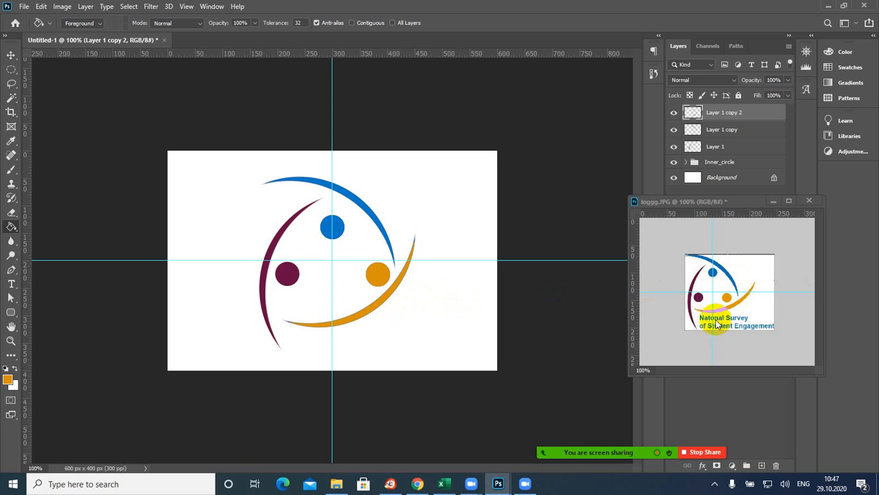
Try resizing the image to a height of 500 pixels with width and height unlinked, and undo the resize.
{"action": "left_click", "coordinate": [11, 57]}
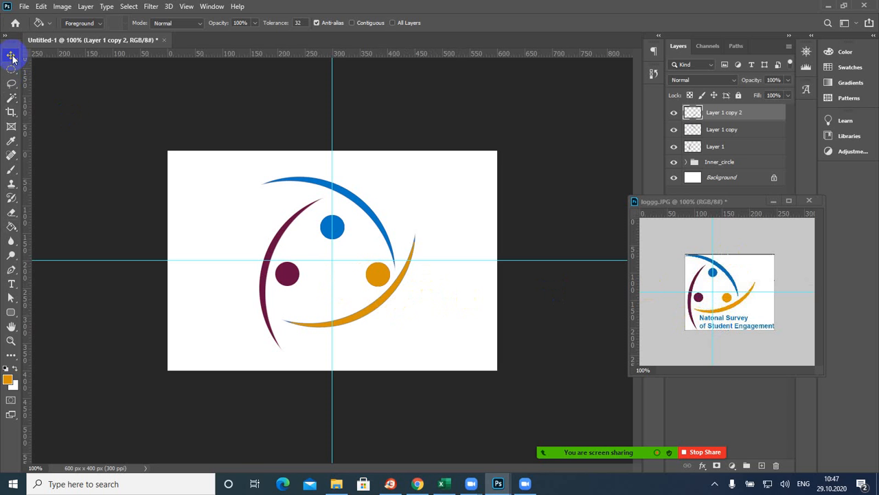
{"action": "left_click", "coordinate": [62, 7]}
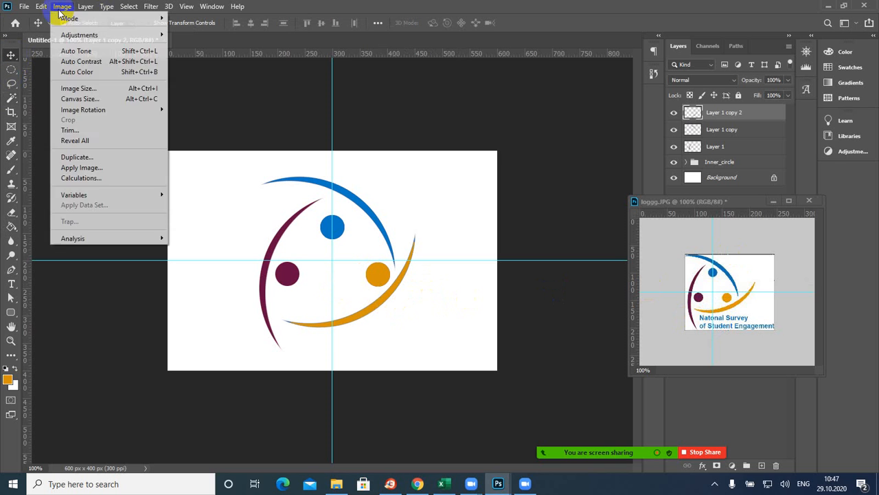
{"action": "left_click", "coordinate": [99, 88]}
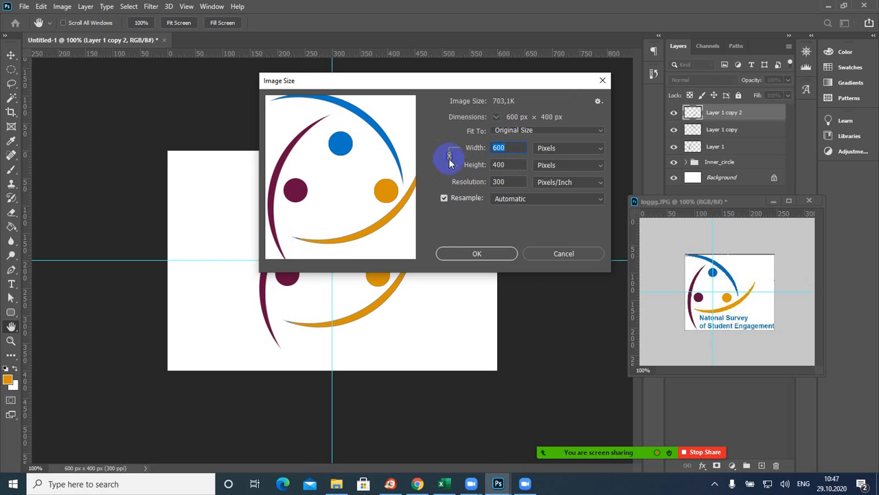
{"action": "left_click", "coordinate": [449, 156]}
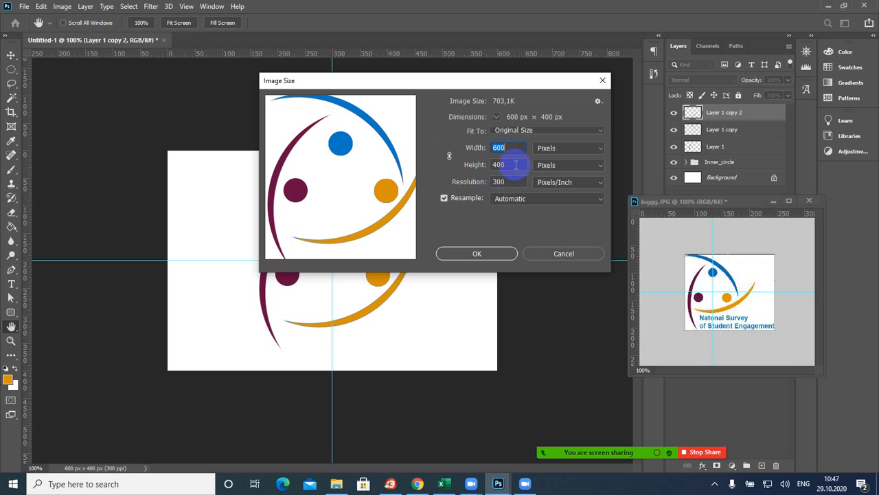
{"action": "left_click_drag", "start_coordinate": [508, 164], "coordinate": [491, 164]}
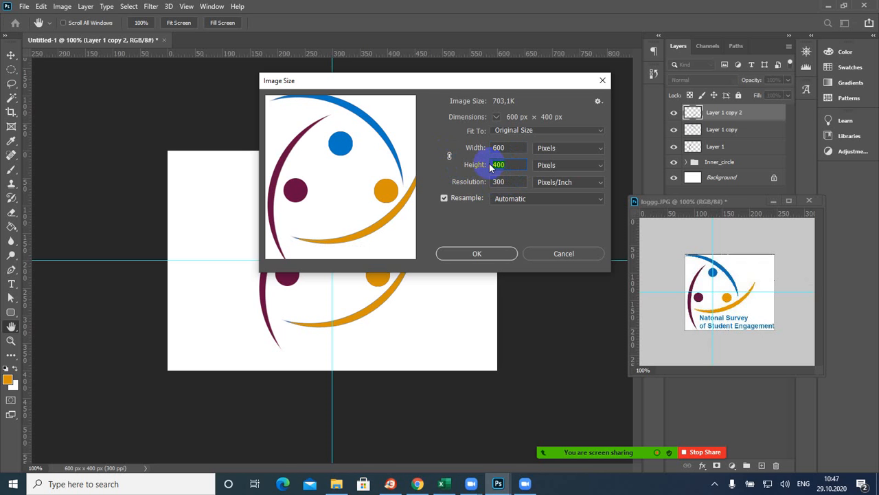
{"action": "type", "text": "500"}
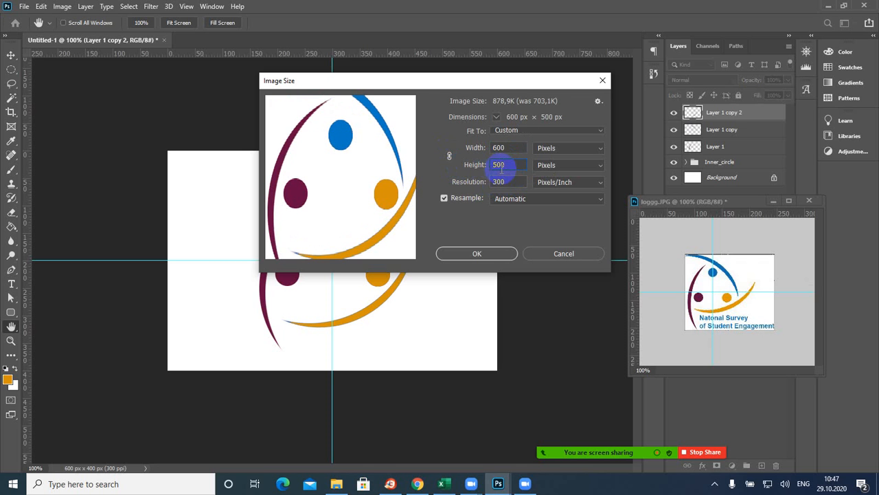
{"action": "left_click", "coordinate": [506, 253]}
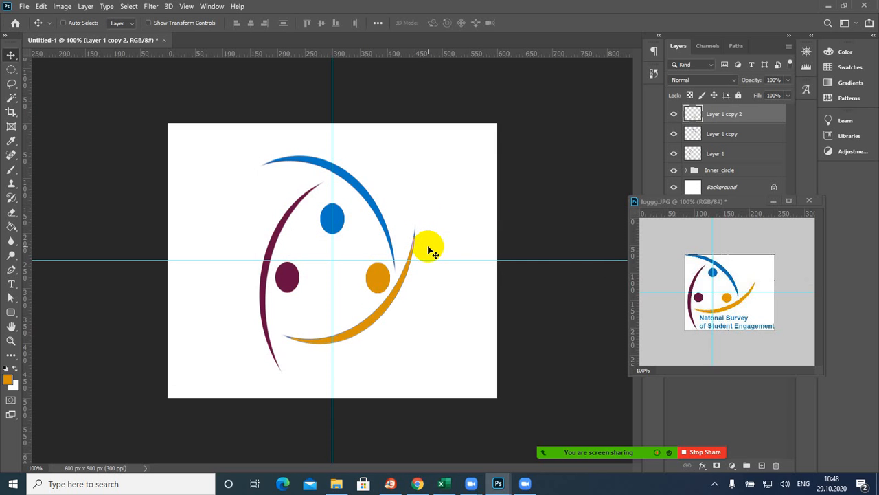
{"action": "key", "text": "ctrl+z"}
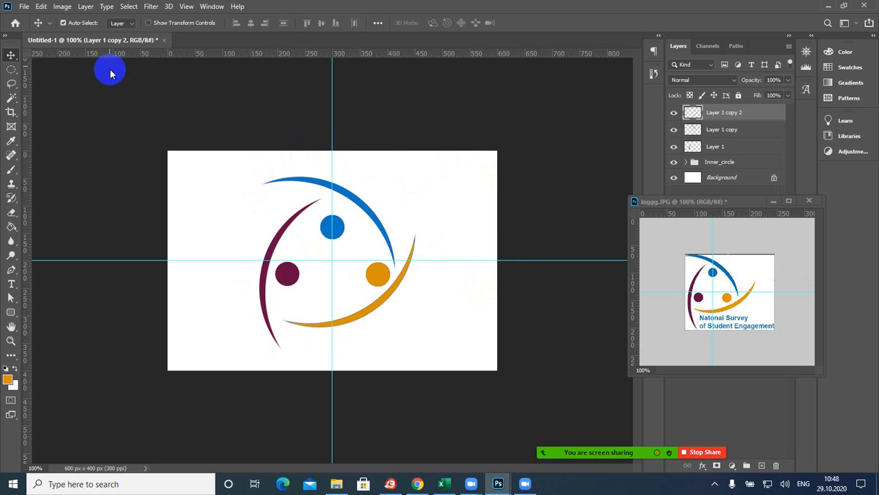
{"action": "left_click", "coordinate": [62, 7]}
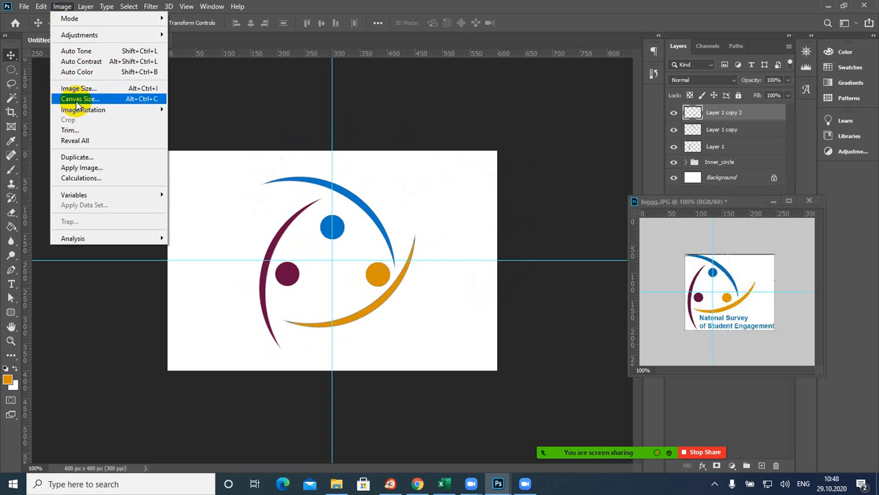
{"action": "left_click", "coordinate": [78, 102]}
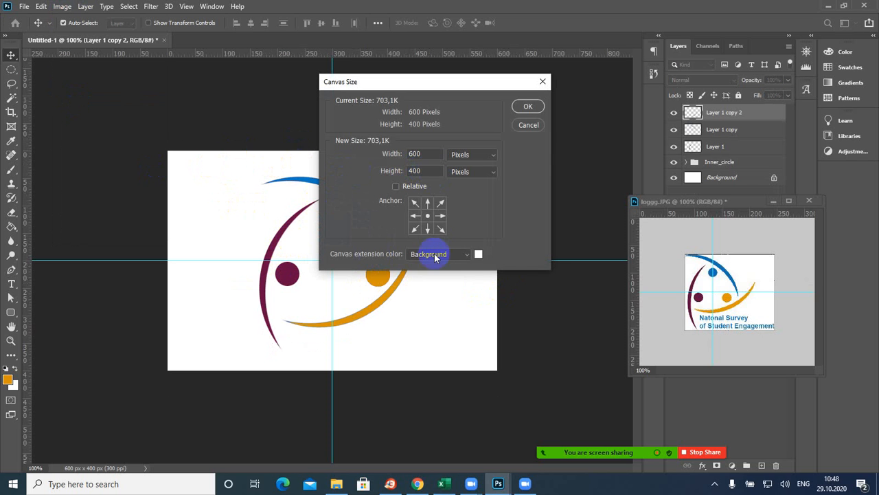
{"action": "left_click", "coordinate": [428, 230]}
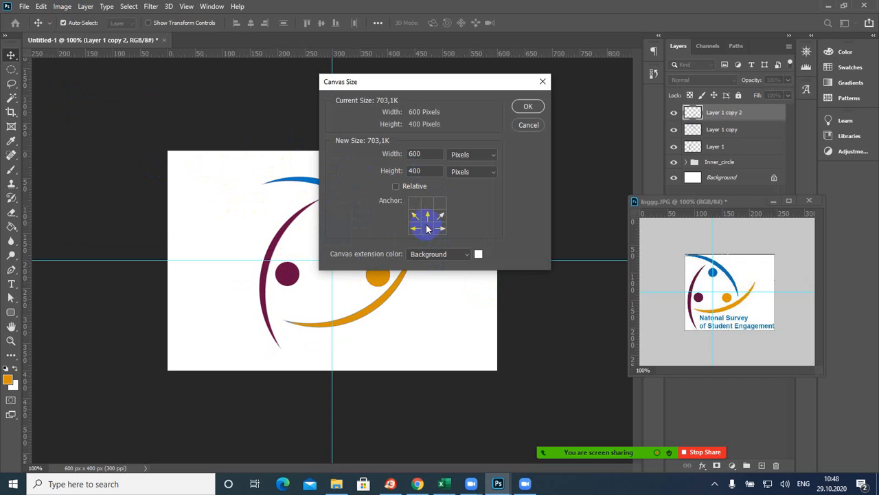
{"action": "left_click", "coordinate": [529, 106]}
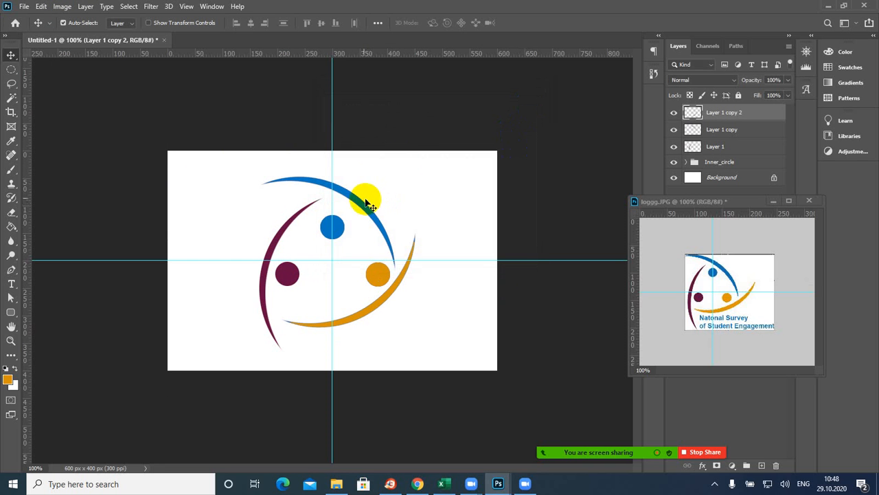
Extend the canvas height to 600 pixels, anchored at the bottom centre so the added space appears above the logo.
{"action": "left_click", "coordinate": [61, 9]}
{"action": "left_click", "coordinate": [329, 133]}
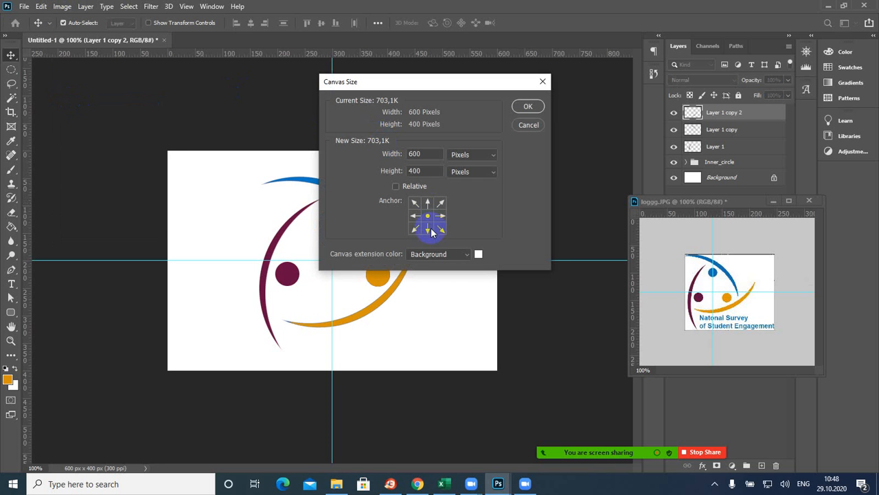
{"action": "left_click", "coordinate": [428, 233]}
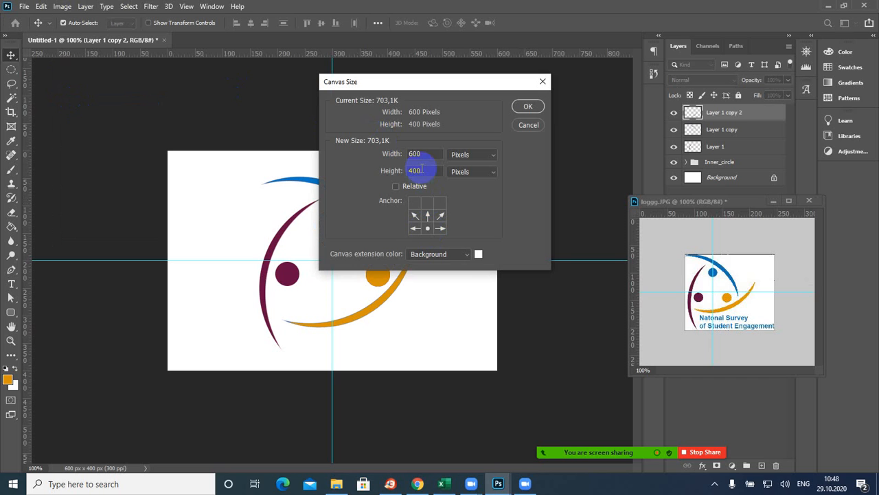
{"action": "left_click_drag", "start_coordinate": [427, 172], "coordinate": [406, 172]}
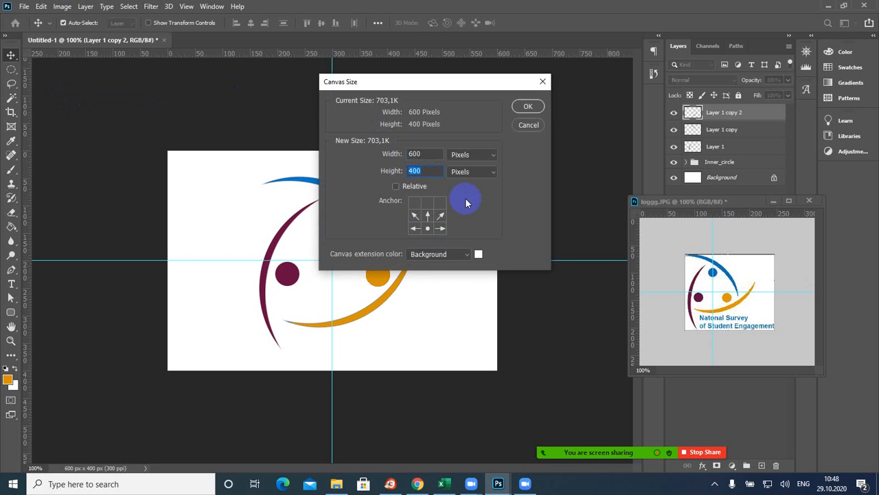
{"action": "type", "text": "600"}
{"action": "left_click", "coordinate": [524, 107]}
{"action": "left_click", "coordinate": [378, 215]}
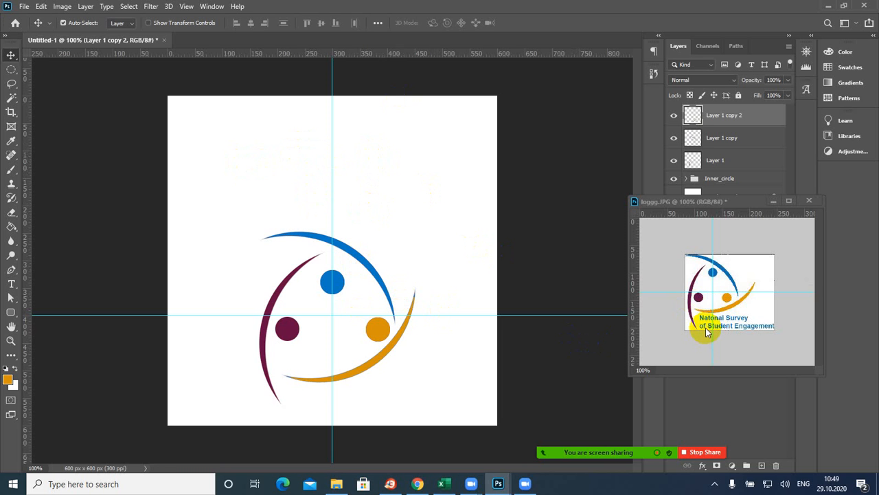
Draw a wide text box in the blank area above the logo and enter "National survey of Student Engagement".
{"action": "left_click", "coordinate": [11, 284]}
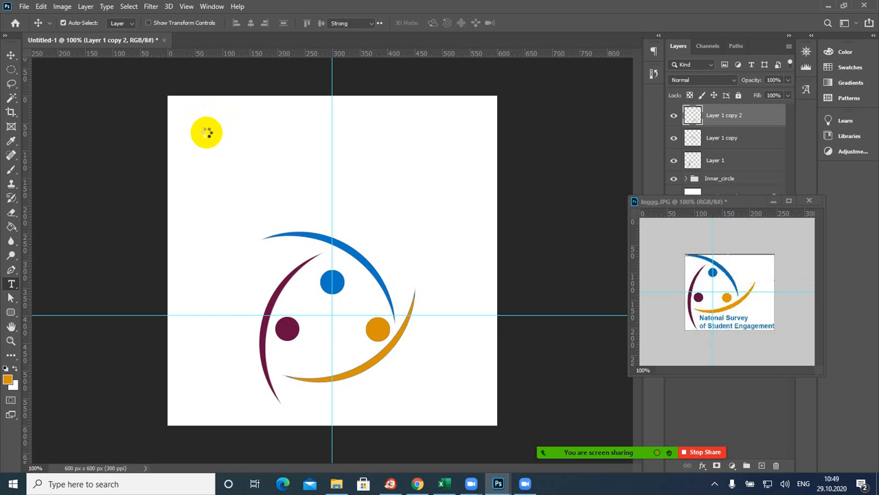
{"action": "left_click_drag", "start_coordinate": [203, 121], "coordinate": [452, 153]}
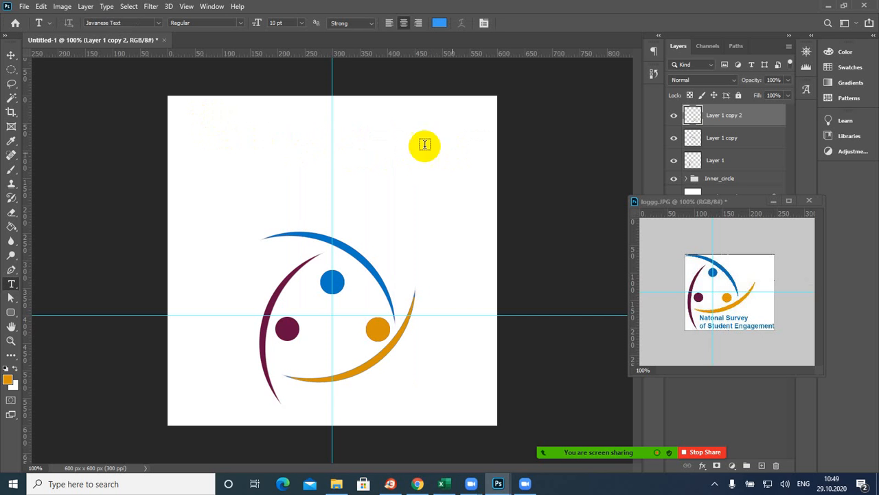
{"action": "left_click", "coordinate": [271, 148]}
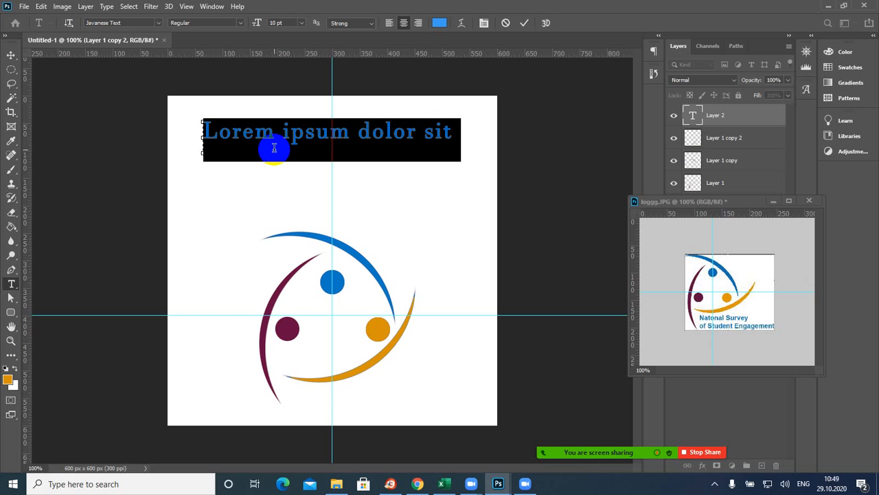
{"action": "left_click", "coordinate": [274, 148]}
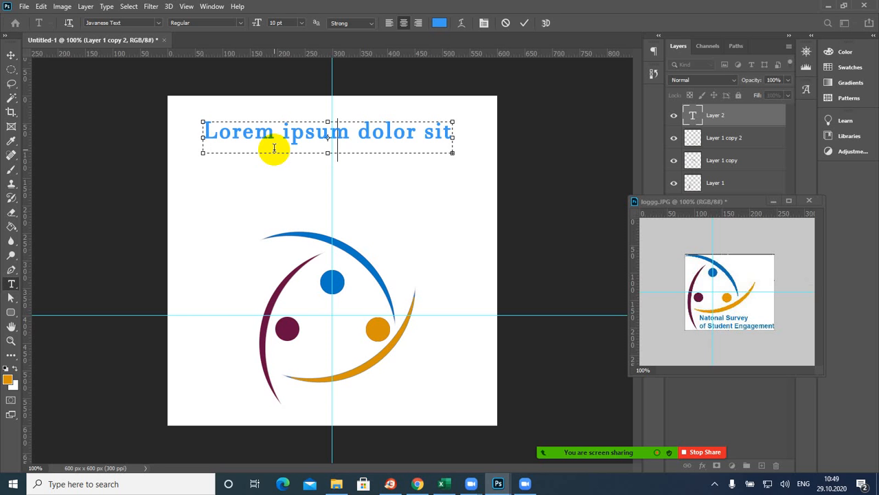
{"action": "key", "text": "Right"}
{"action": "key", "text": "Right"}
{"action": "key", "text": "Right"}
{"action": "key", "text": "Right"}
{"action": "type", "text": "National  "}
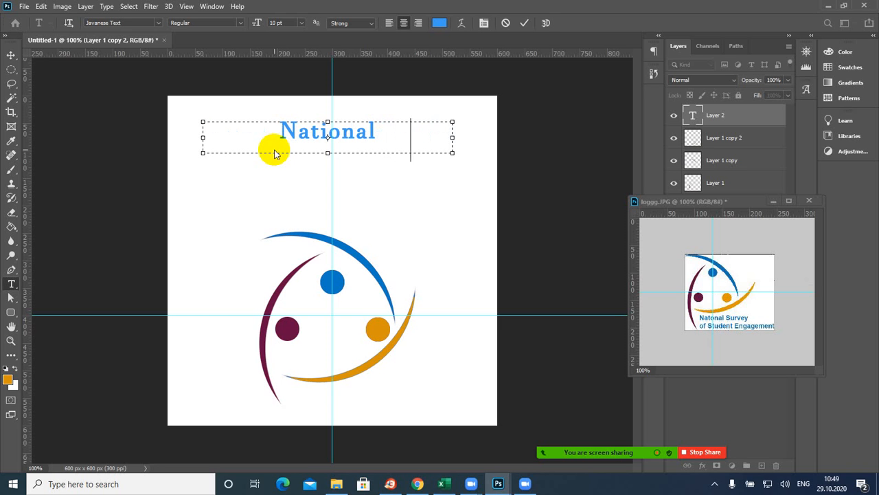
{"action": "type", "text": "  survey "}
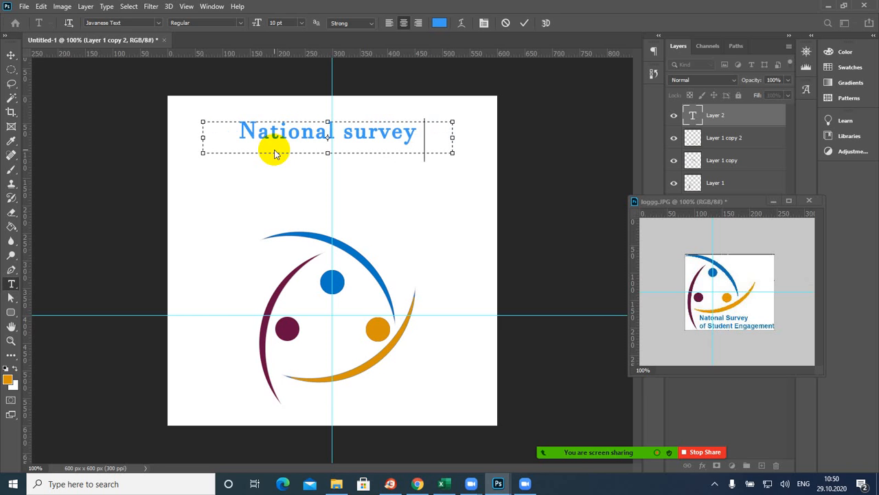
{"action": "type", "text": "of"}
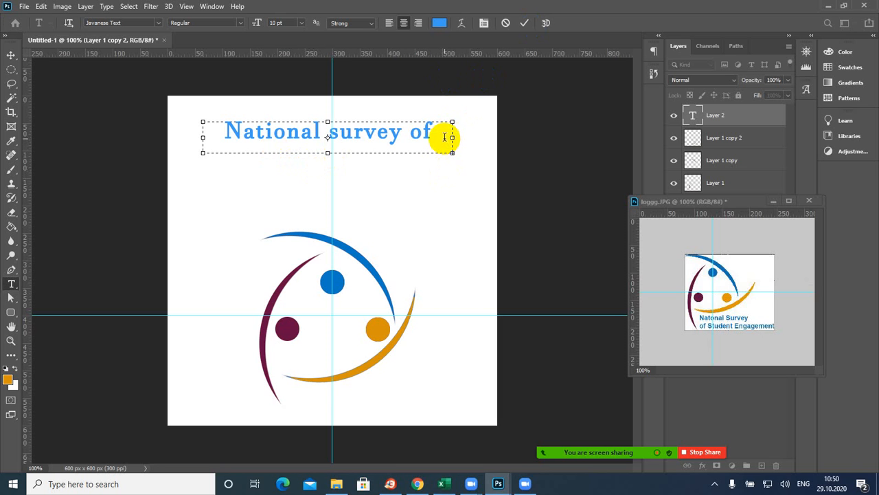
Set the whole title to 9 pt, enlarge its text box until "Student" fits on the first line, and commit the text.
{"action": "left_click_drag", "start_coordinate": [453, 152], "coordinate": [471, 162]}
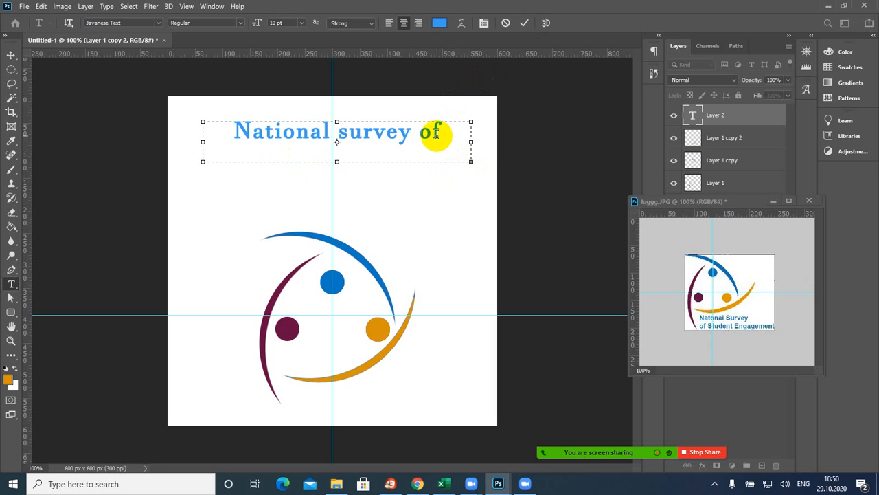
{"action": "left_click", "coordinate": [399, 133]}
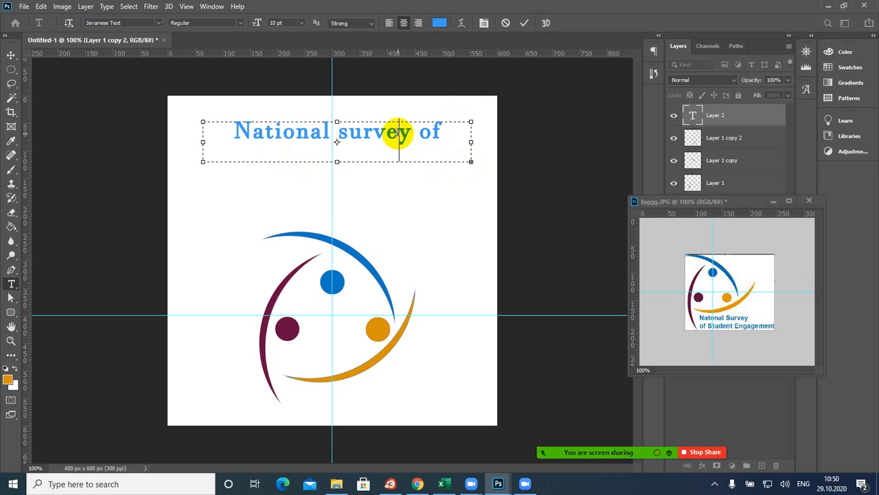
{"action": "double_click", "coordinate": [398, 133]}
{"action": "triple_click", "coordinate": [397, 133]}
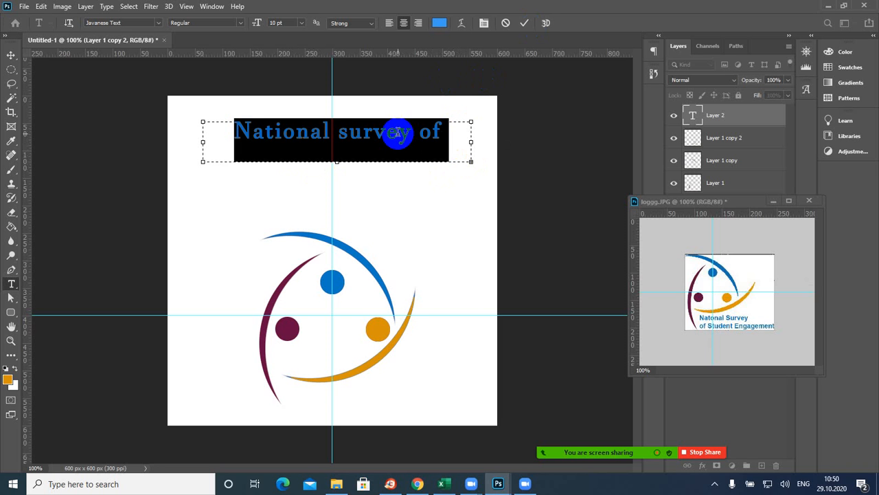
{"action": "left_click", "coordinate": [439, 135]}
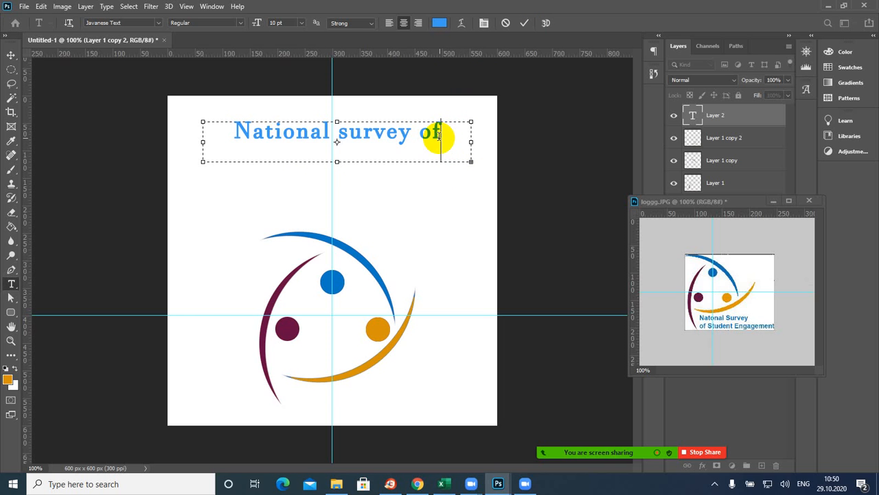
{"action": "triple_click", "coordinate": [438, 135]}
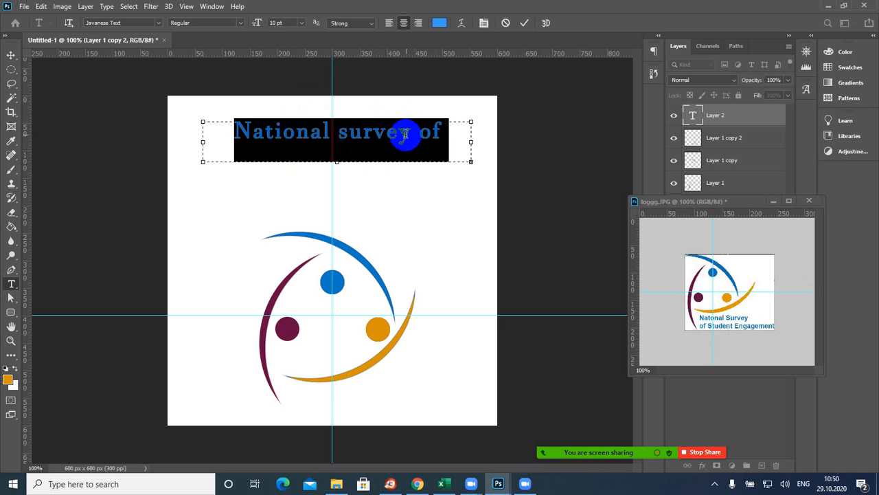
{"action": "left_click", "coordinate": [299, 23]}
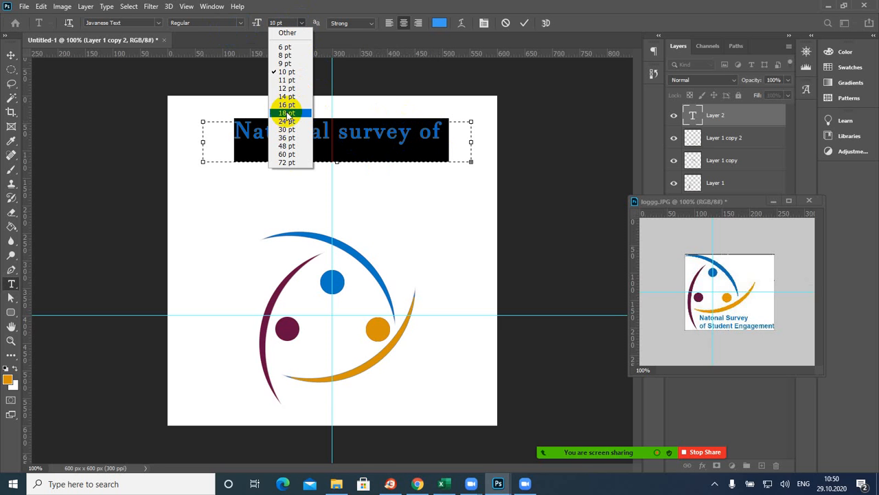
{"action": "left_click", "coordinate": [285, 64]}
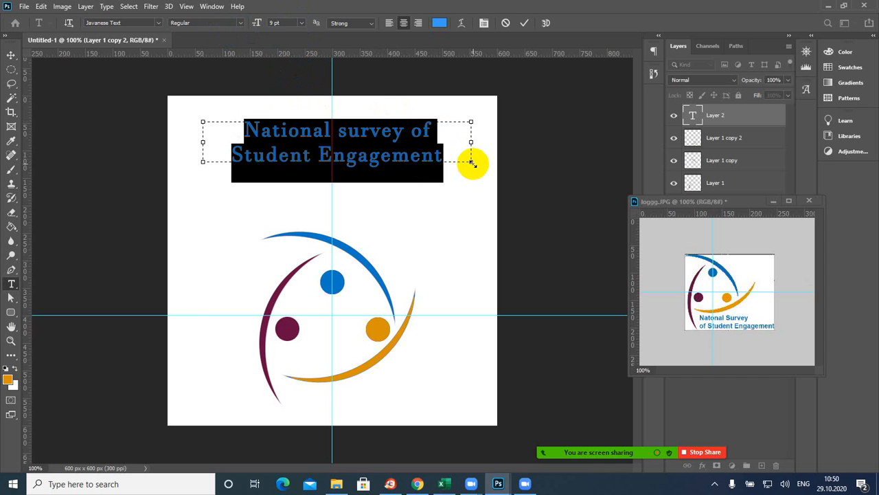
{"action": "left_click_drag", "start_coordinate": [472, 165], "coordinate": [449, 163]}
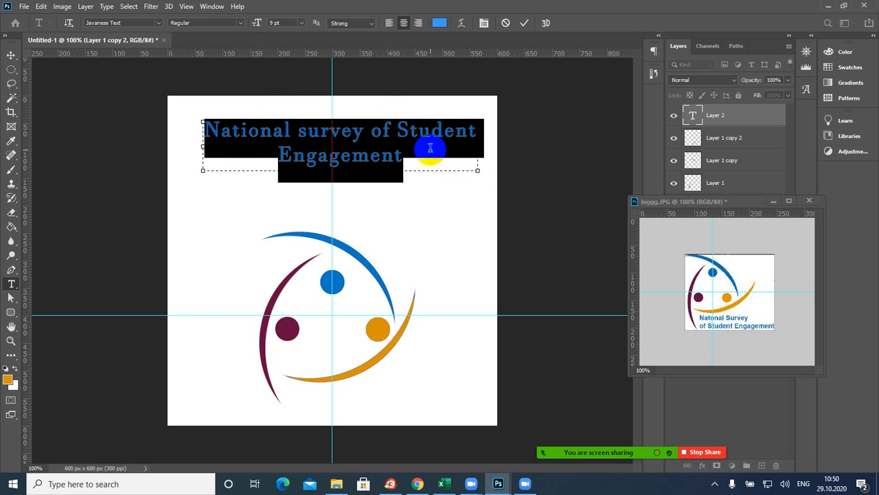
{"action": "left_click", "coordinate": [523, 25]}
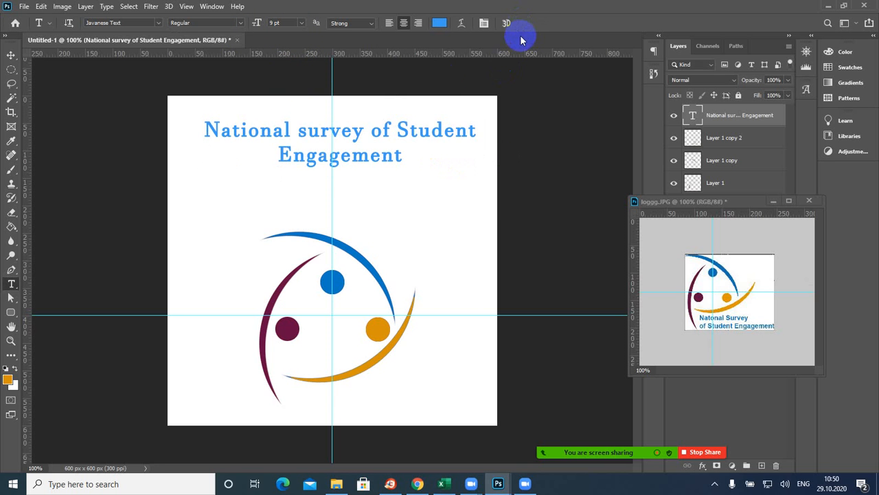
Scale the title text down proportionally to about 69% of its size and commit the transform.
{"action": "left_click", "coordinate": [371, 133]}
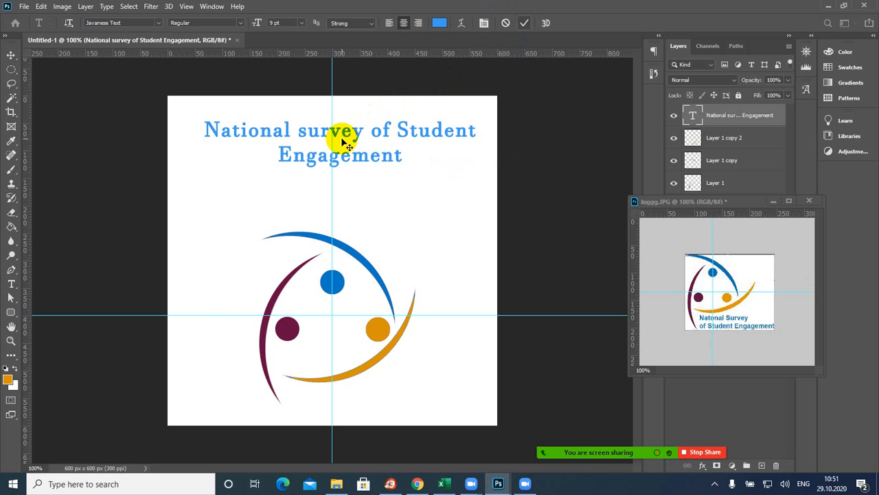
{"action": "key", "text": "ctrl+t"}
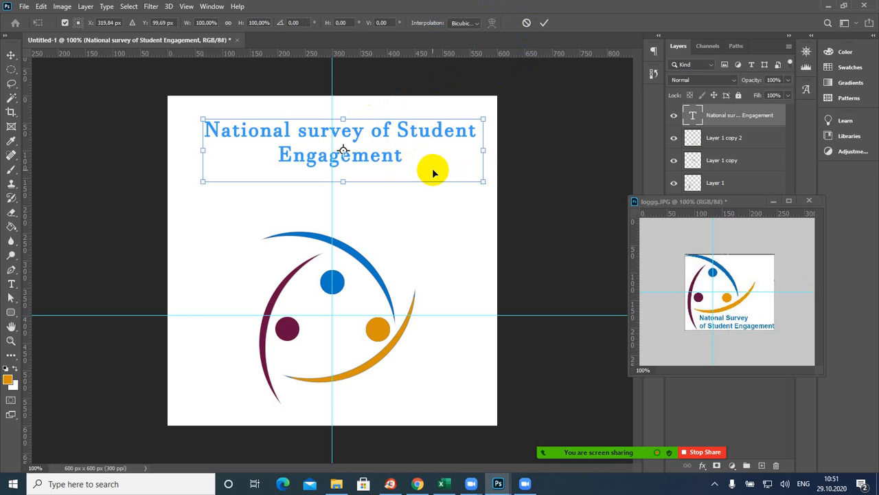
{"action": "left_click_drag", "start_coordinate": [483, 183], "coordinate": [436, 188]}
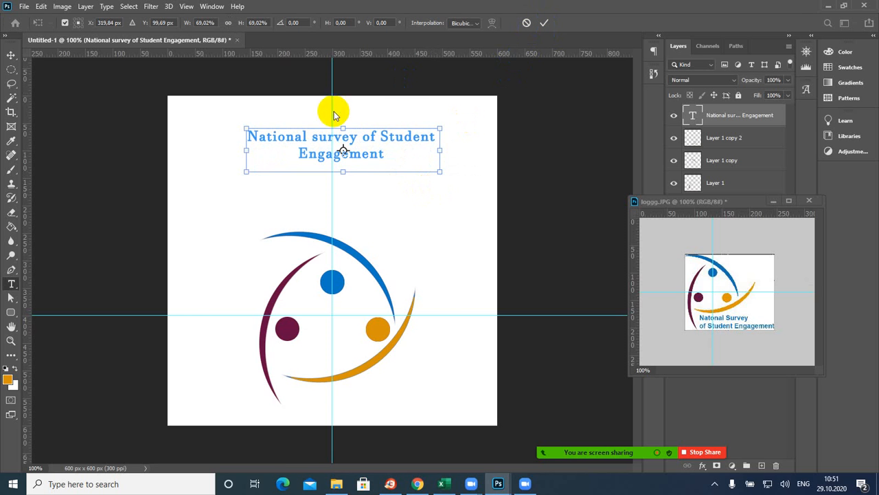
{"action": "left_click", "coordinate": [544, 22]}
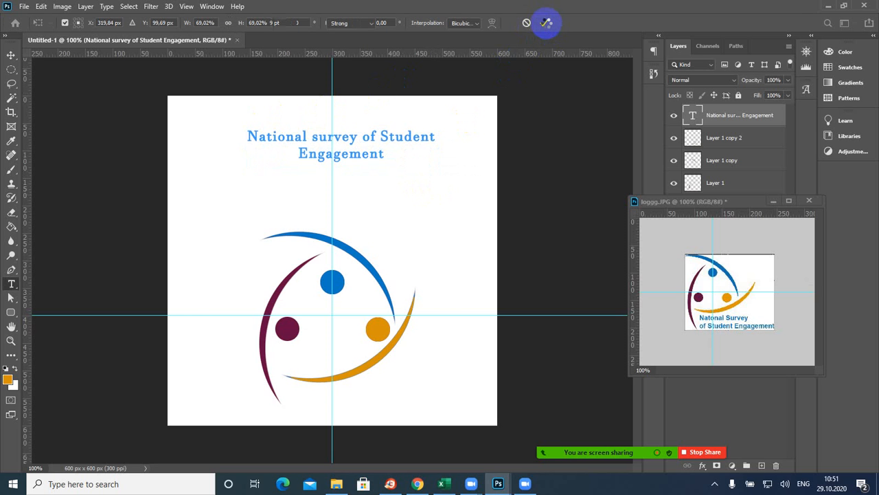
{"action": "left_click", "coordinate": [24, 7]}
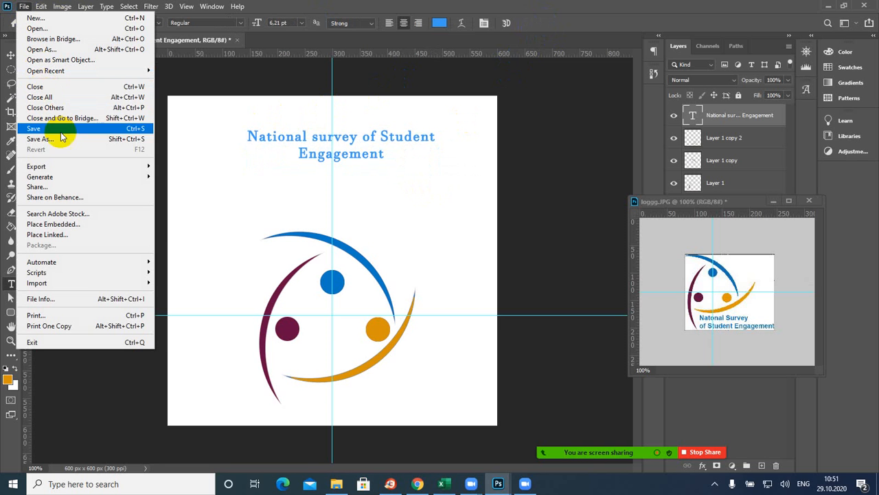
{"action": "left_click", "coordinate": [41, 7]}
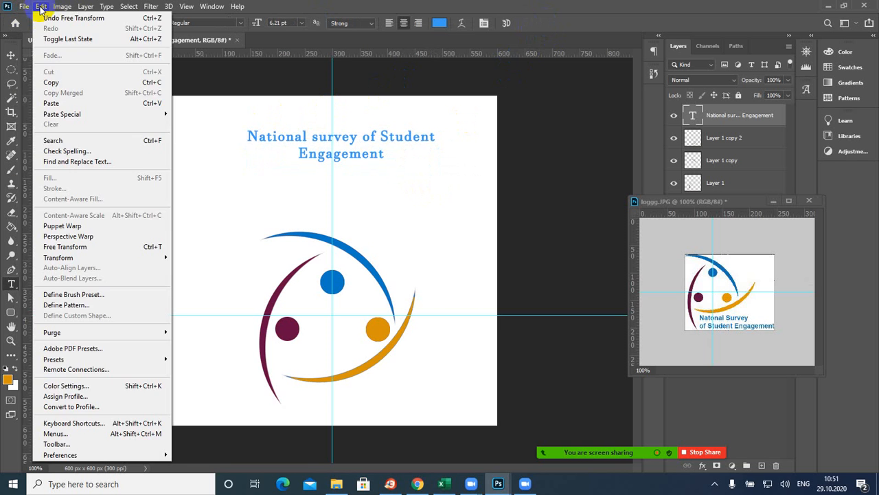
{"action": "mouse_move", "coordinate": [120, 256]}
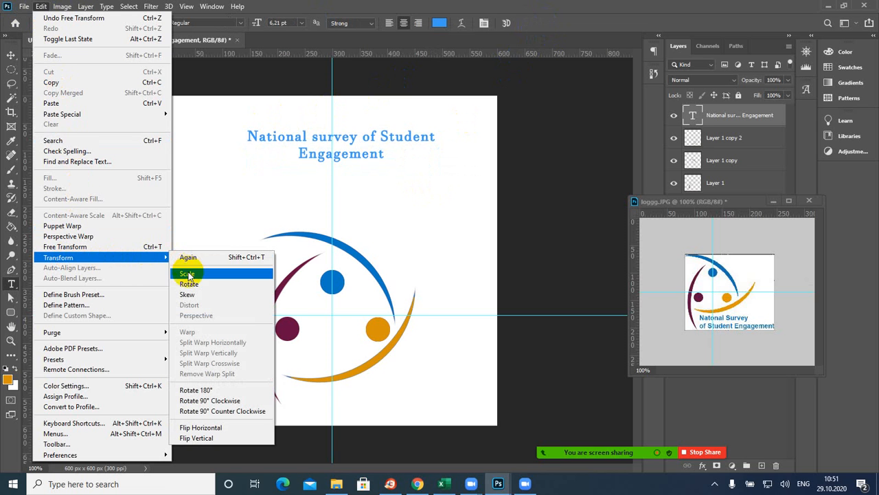
{"action": "left_click", "coordinate": [574, 22]}
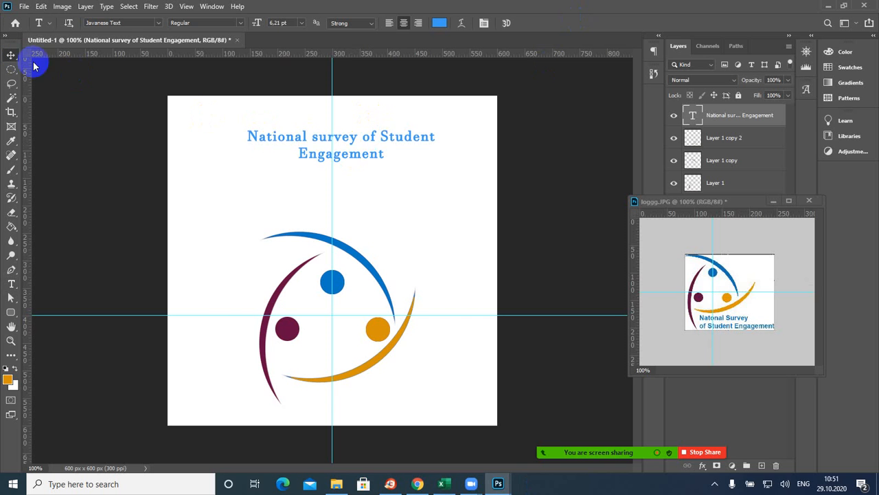
Move the title down about 104 px so it sits just above the logo's blue arc.
{"action": "key", "text": "v"}
{"action": "left_click_drag", "start_coordinate": [289, 143], "coordinate": [284, 196]}
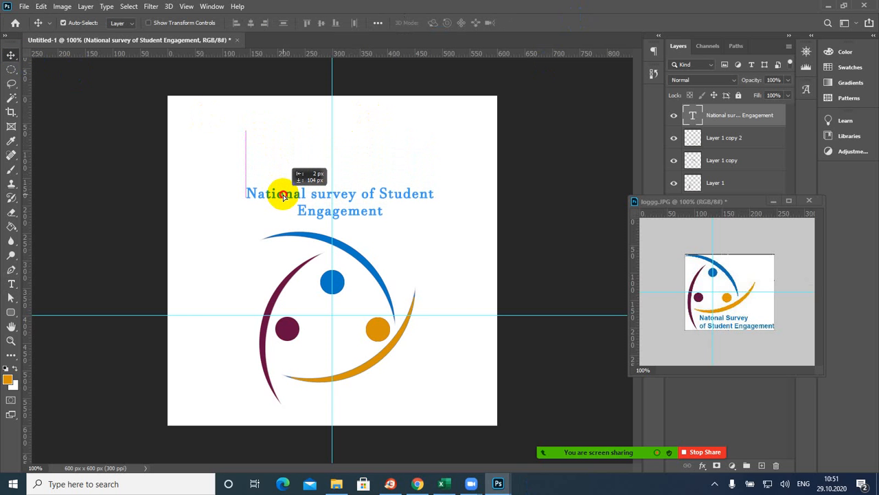
{"action": "left_click_drag", "start_coordinate": [284, 195], "coordinate": [283, 196]}
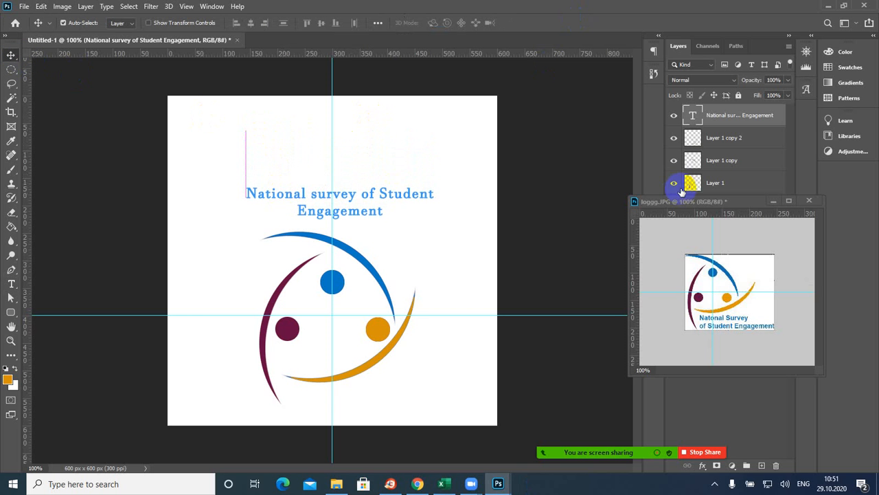
Close the reference image loggg.JPG without saving its changes.
{"action": "left_click", "coordinate": [808, 200]}
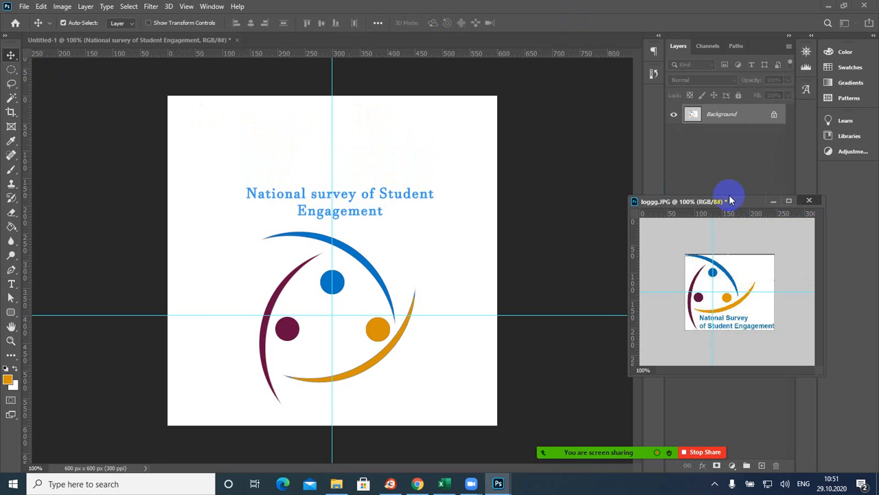
{"action": "left_click", "coordinate": [808, 200]}
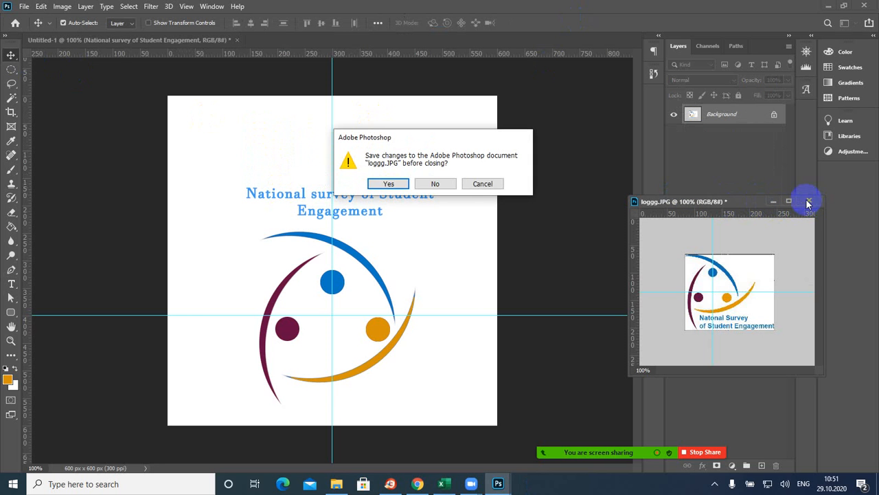
{"action": "left_click", "coordinate": [437, 183]}
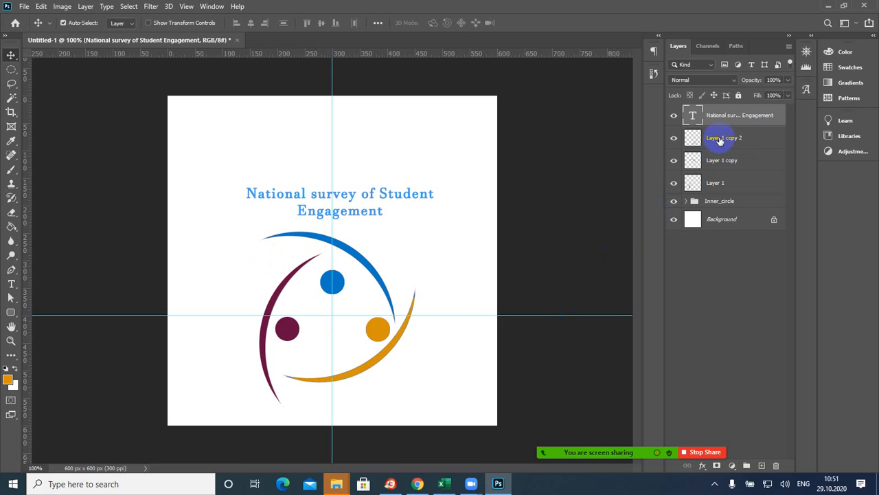
Merge the three arc layers, Layer 1, Layer 1 copy and Layer 1 copy 2, with the Inner_circle group into one layer.
{"action": "left_click", "coordinate": [720, 141]}
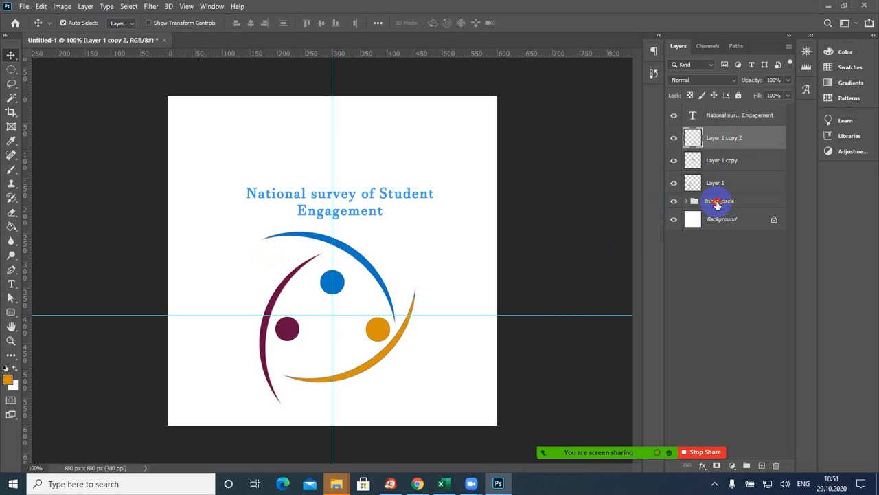
{"action": "left_click", "coordinate": [719, 184], "text": "shift"}
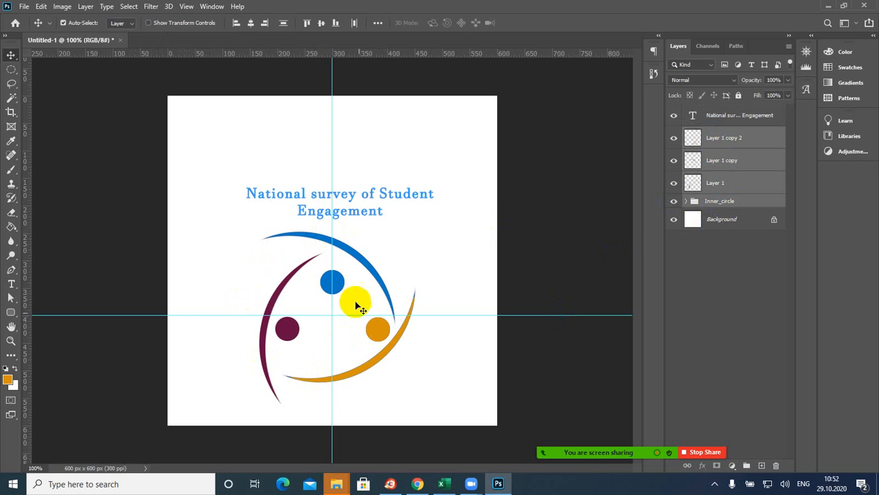
{"action": "left_click", "coordinate": [86, 7]}
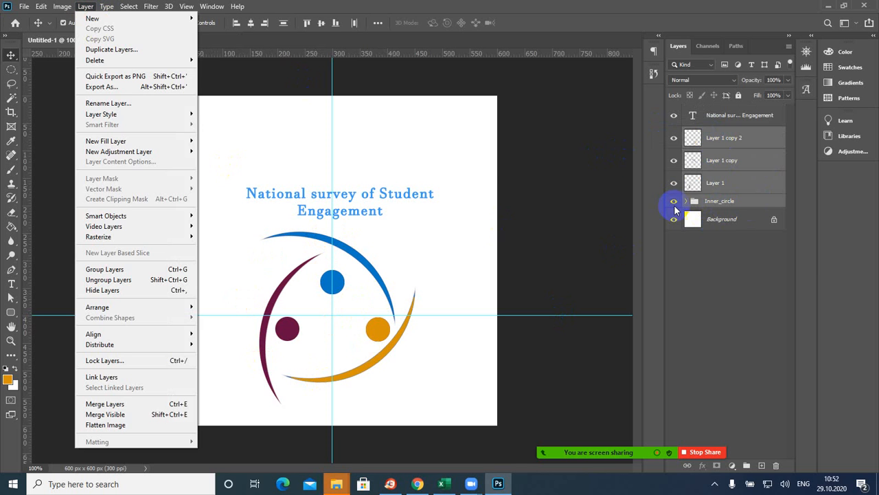
{"action": "left_click", "coordinate": [85, 7]}
{"action": "left_click", "coordinate": [85, 7]}
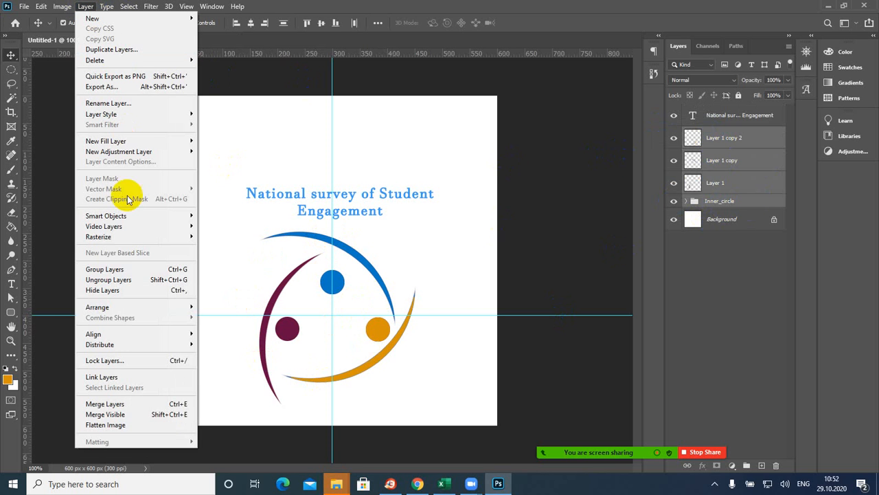
{"action": "left_click", "coordinate": [124, 404]}
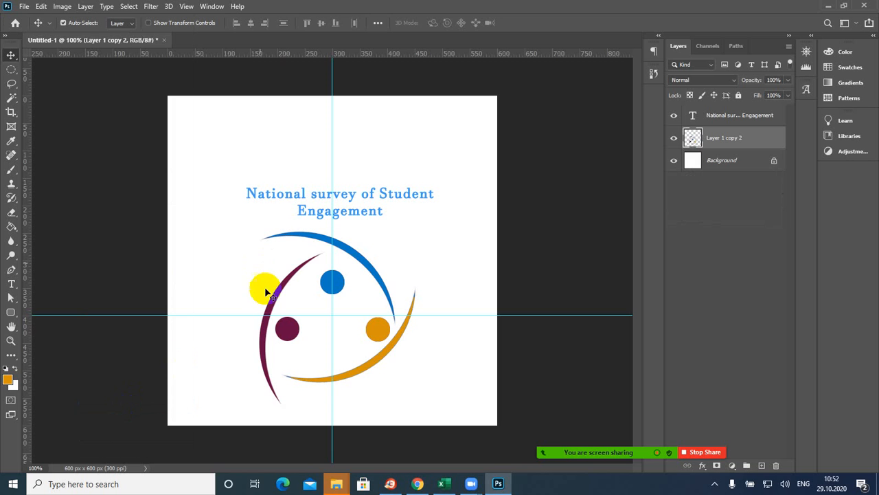
Move the merged logo to the upper part of the canvas, place the title directly beneath it, and select the title.
{"action": "left_click_drag", "start_coordinate": [277, 298], "coordinate": [274, 165]}
{"action": "left_click_drag", "start_coordinate": [313, 201], "coordinate": [328, 296]}
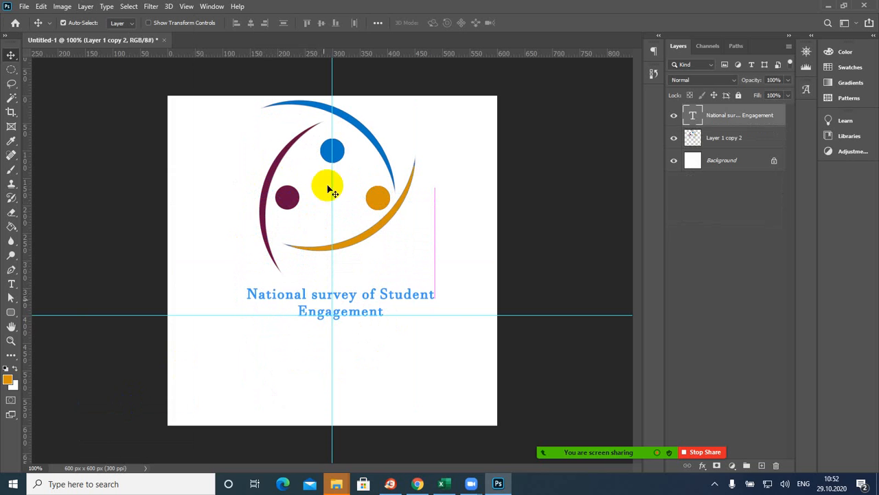
{"action": "left_click_drag", "start_coordinate": [332, 151], "coordinate": [332, 163]}
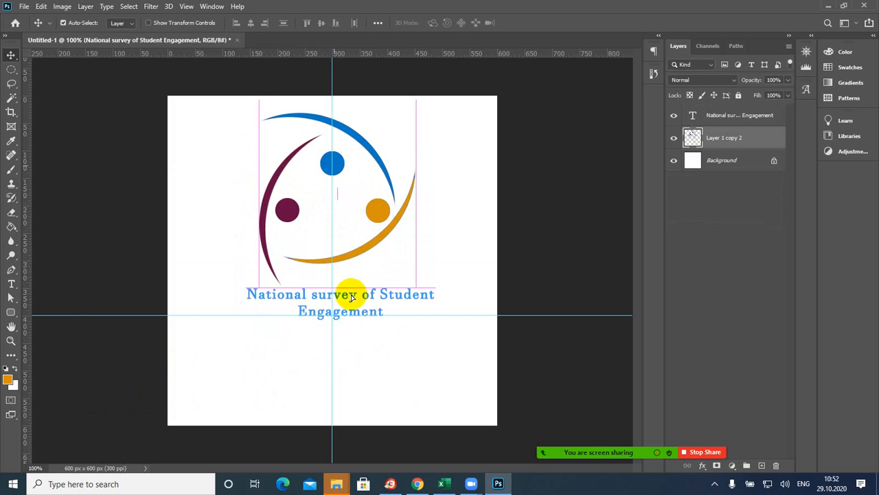
{"action": "left_click", "coordinate": [370, 344]}
{"action": "left_click", "coordinate": [355, 297]}
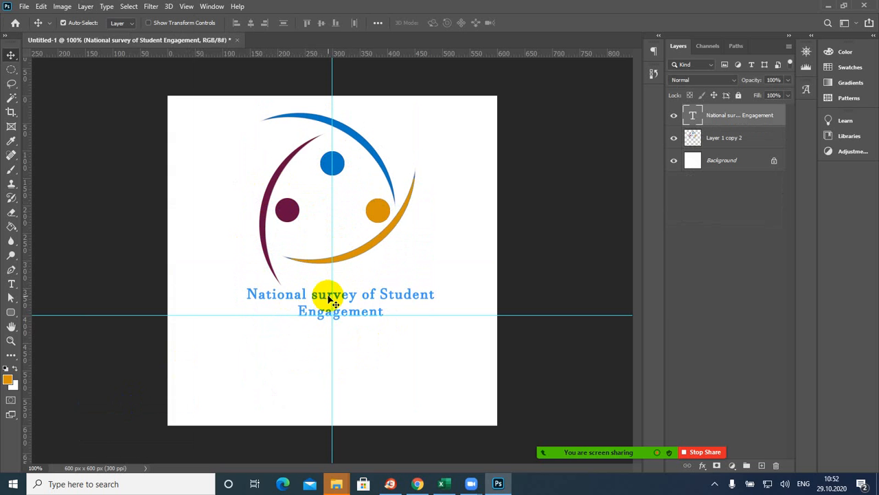
Mute the microphone in the Zoom meeting and unmute it again.
{"action": "left_click", "coordinate": [703, 469]}
{"action": "left_click", "coordinate": [734, 363]}
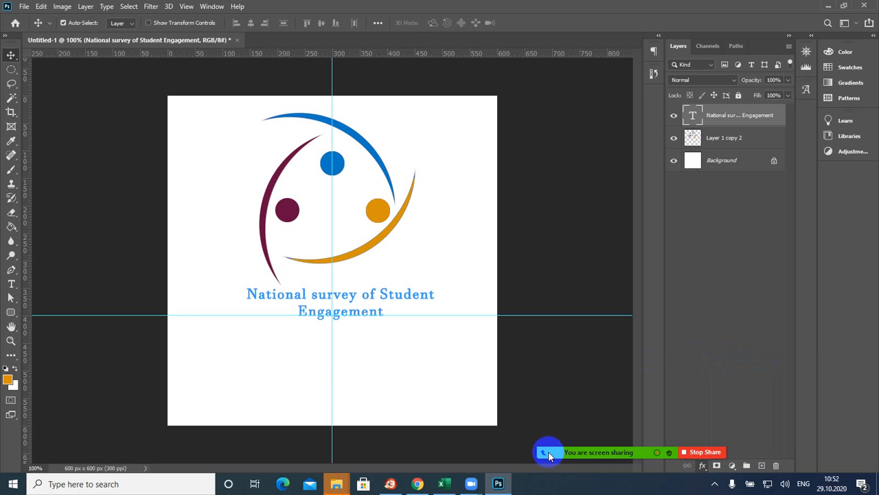
{"action": "mouse_move", "coordinate": [601, 450]}
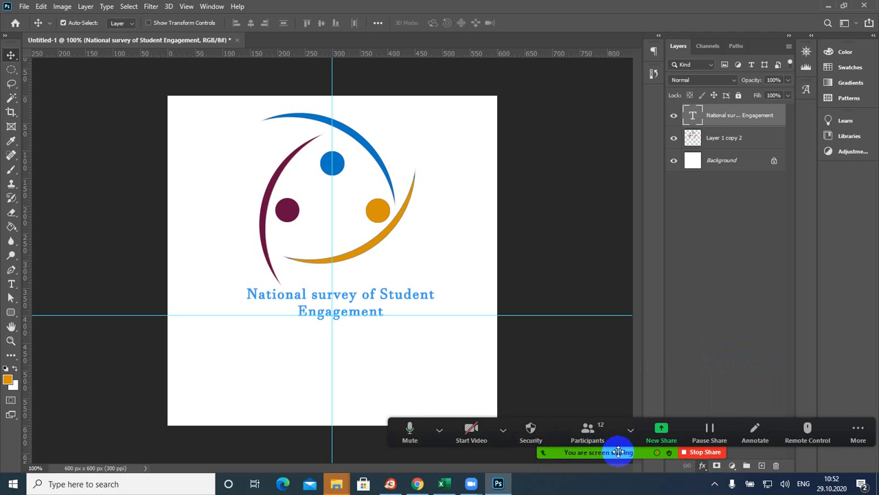
{"action": "left_click", "coordinate": [409, 433]}
{"action": "key", "text": "space"}
{"action": "left_click", "coordinate": [438, 430]}
{"action": "left_click", "coordinate": [412, 433]}
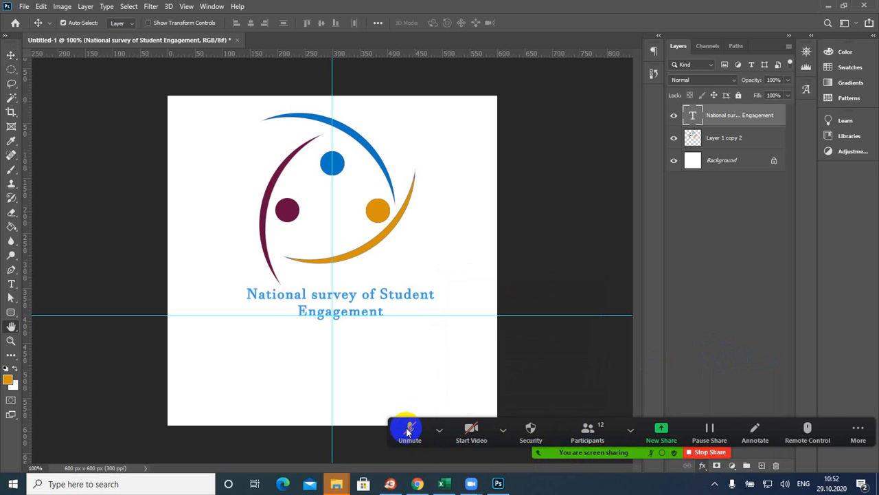
{"action": "left_click", "coordinate": [503, 431]}
Add a Bevel & Emboss effect to the title with the Outer Bevel style, 292% depth, and Contour and Texture enabled.
{"action": "double_click", "coordinate": [742, 386]}
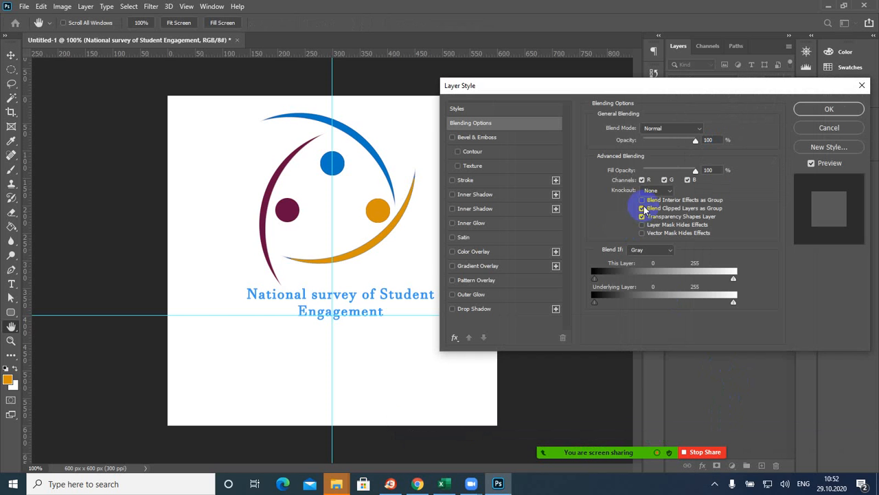
{"action": "left_click_drag", "start_coordinate": [624, 86], "coordinate": [643, 173]}
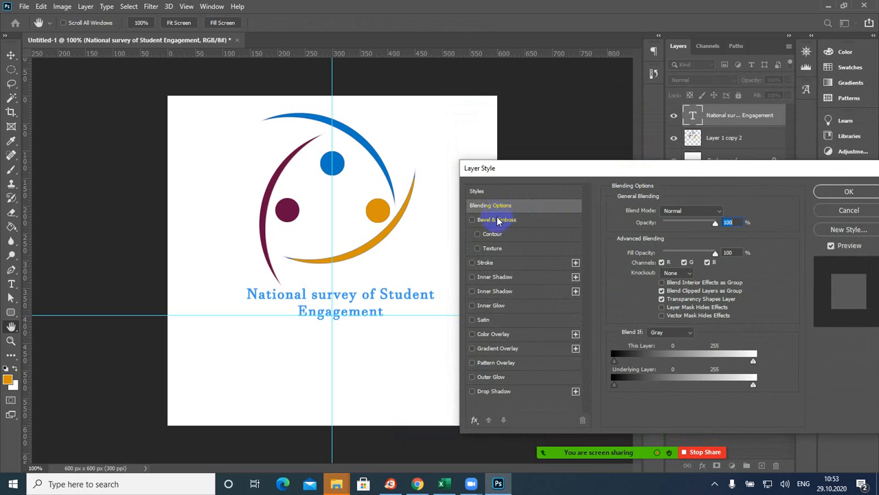
{"action": "left_click", "coordinate": [496, 220]}
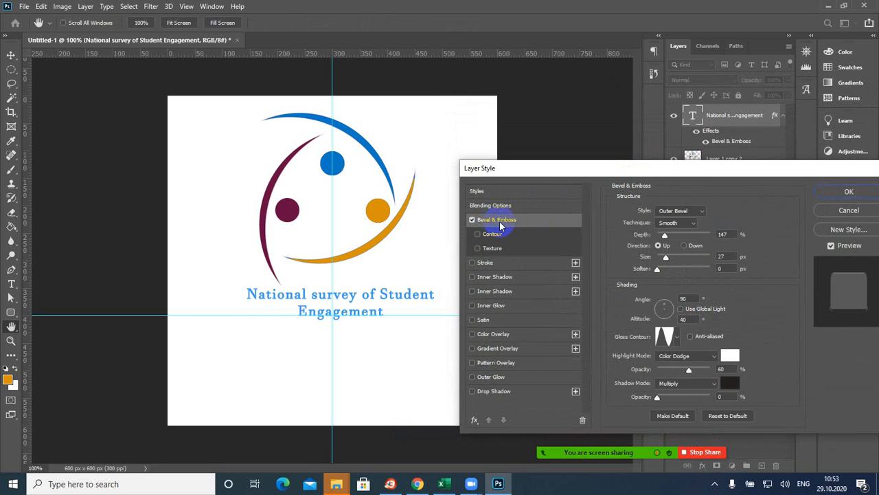
{"action": "left_click", "coordinate": [678, 210]}
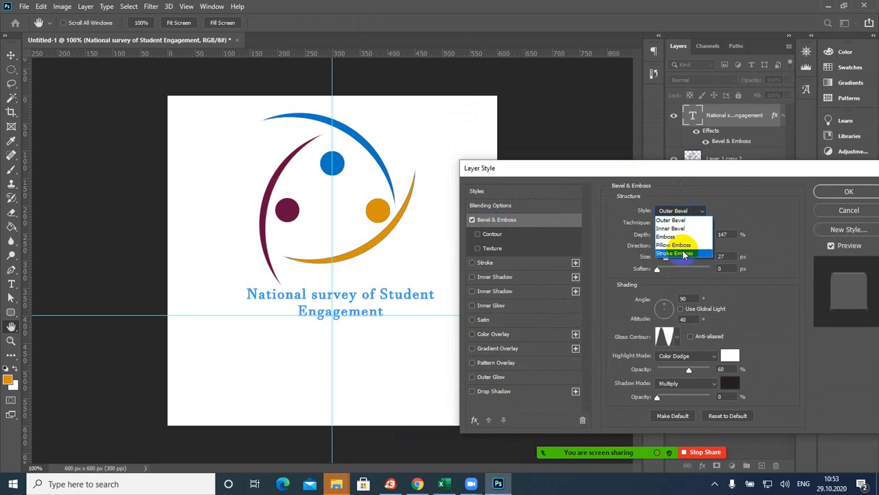
{"action": "left_click", "coordinate": [672, 220]}
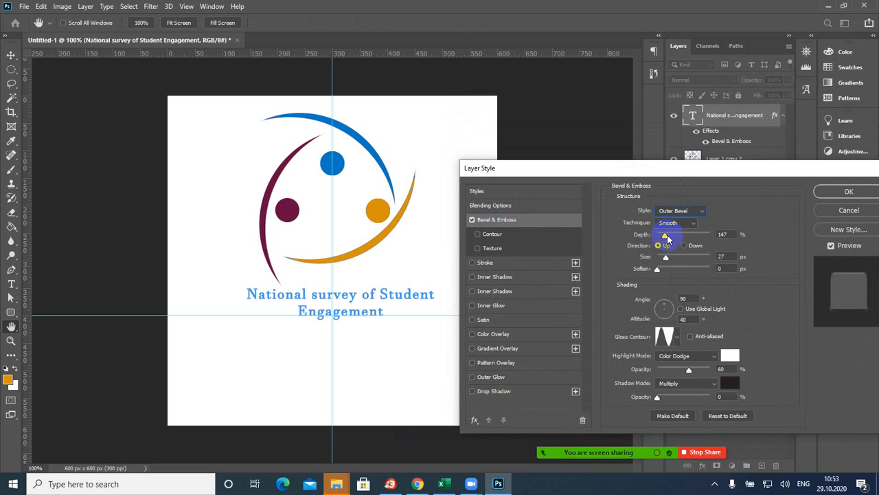
{"action": "left_click_drag", "start_coordinate": [664, 237], "coordinate": [674, 239]}
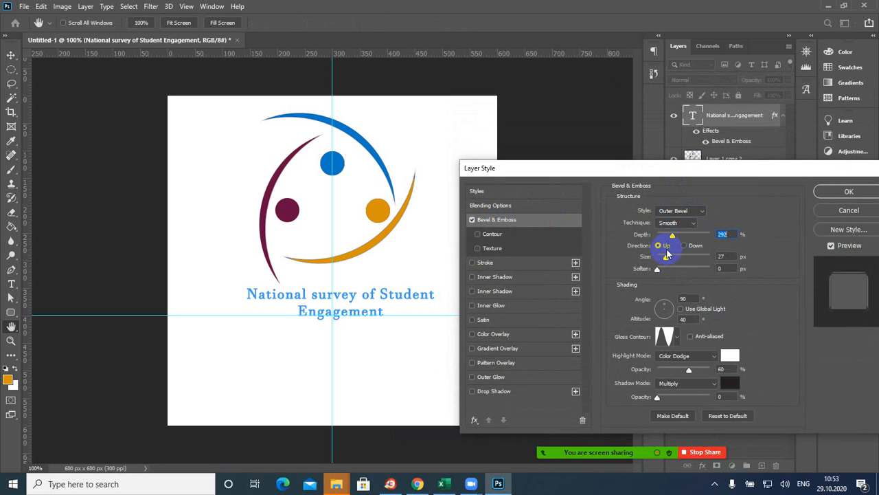
{"action": "left_click", "coordinate": [494, 235]}
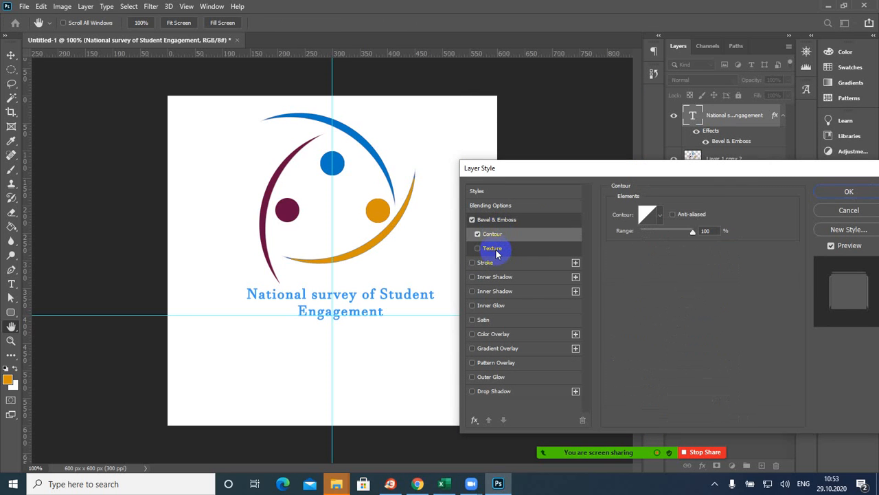
{"action": "left_click", "coordinate": [494, 249]}
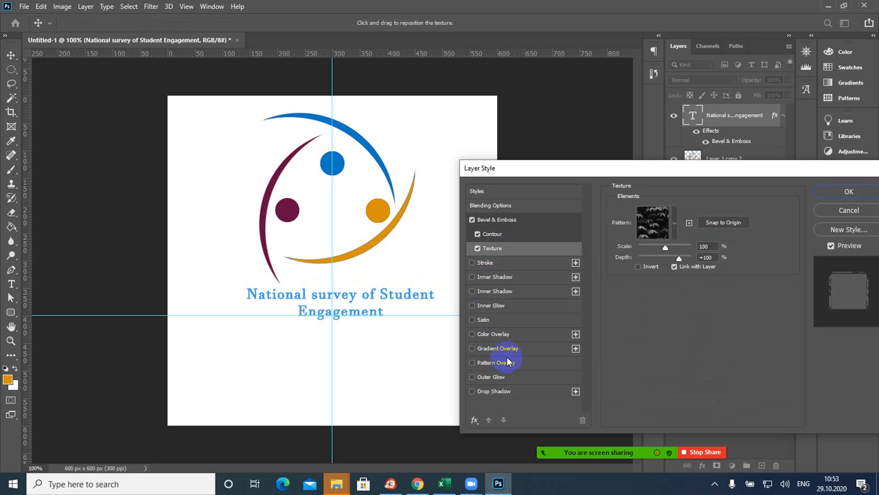
Add a black Stroke effect to the title with a size of 7 px and the position set to Outside.
{"action": "left_click", "coordinate": [489, 265]}
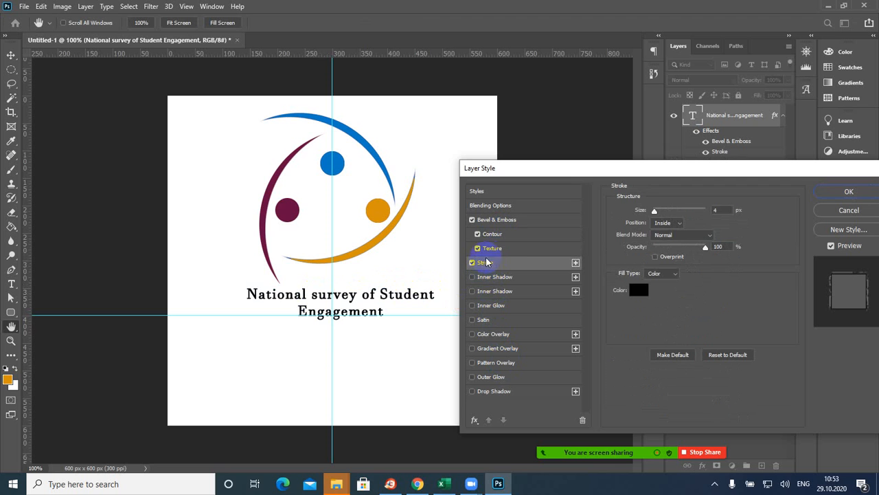
{"action": "left_click_drag", "start_coordinate": [654, 214], "coordinate": [656, 215]}
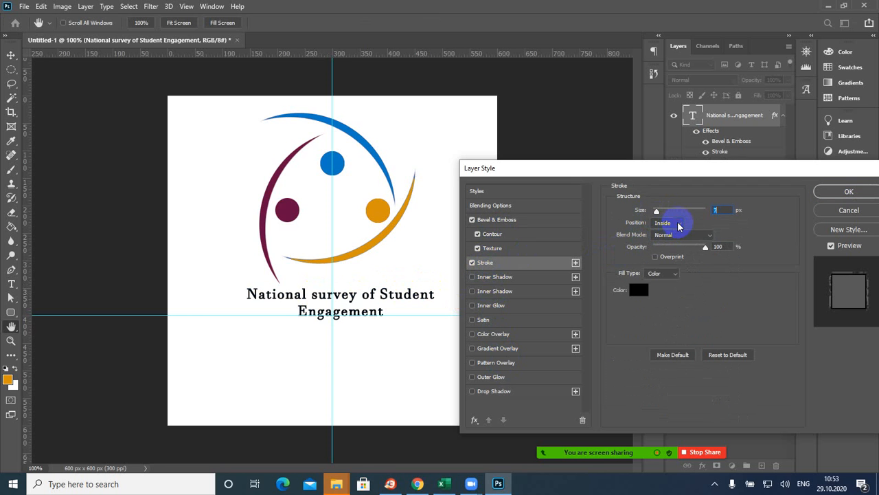
{"action": "left_click", "coordinate": [678, 223]}
{"action": "left_click", "coordinate": [664, 232]}
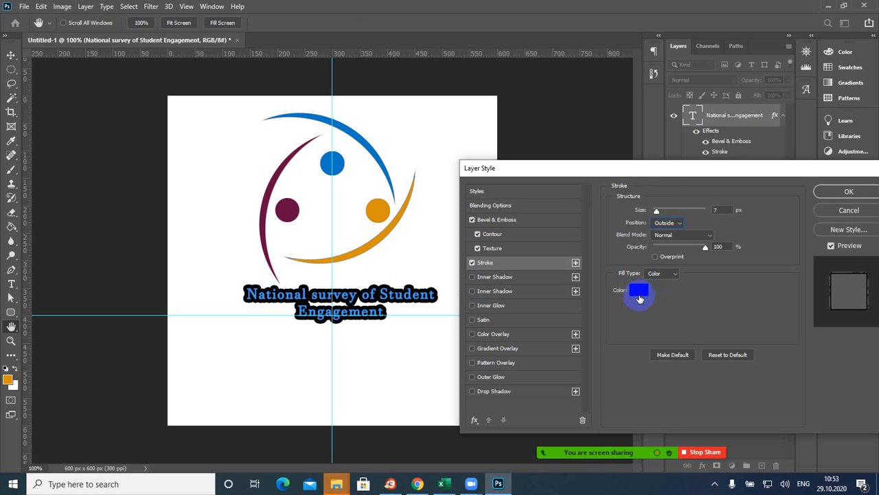
Recolour the title's Stroke to orange cb6919 and set its size to 3 px and its opacity to 88%.
{"action": "left_click", "coordinate": [638, 297]}
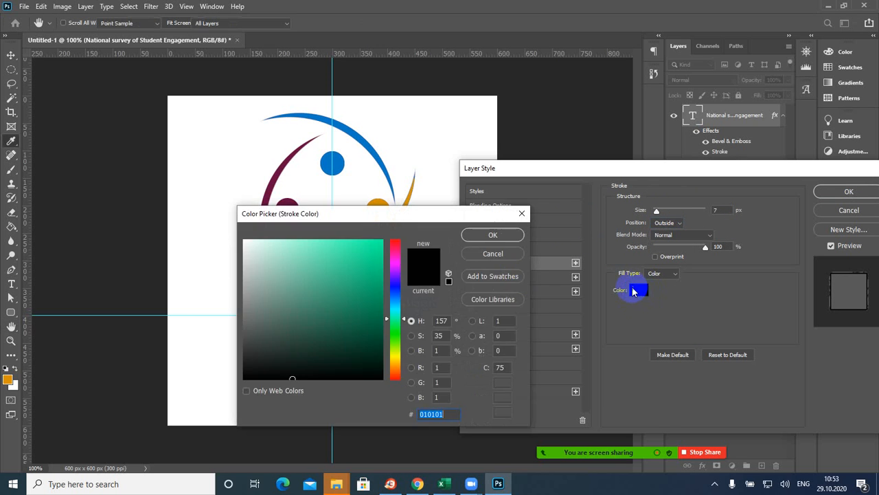
{"action": "left_click_drag", "start_coordinate": [454, 224], "coordinate": [638, 196]}
{"action": "left_click", "coordinate": [550, 240]}
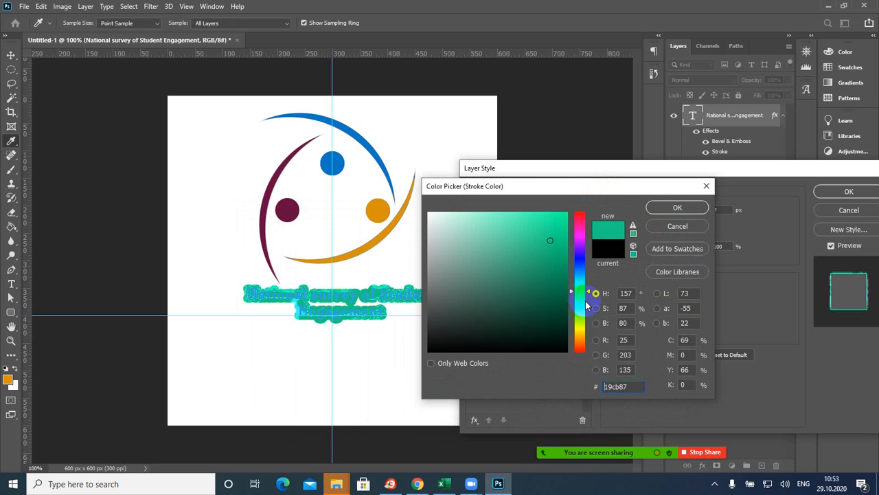
{"action": "left_click", "coordinate": [581, 327]}
{"action": "left_click_drag", "start_coordinate": [581, 328], "coordinate": [581, 346]}
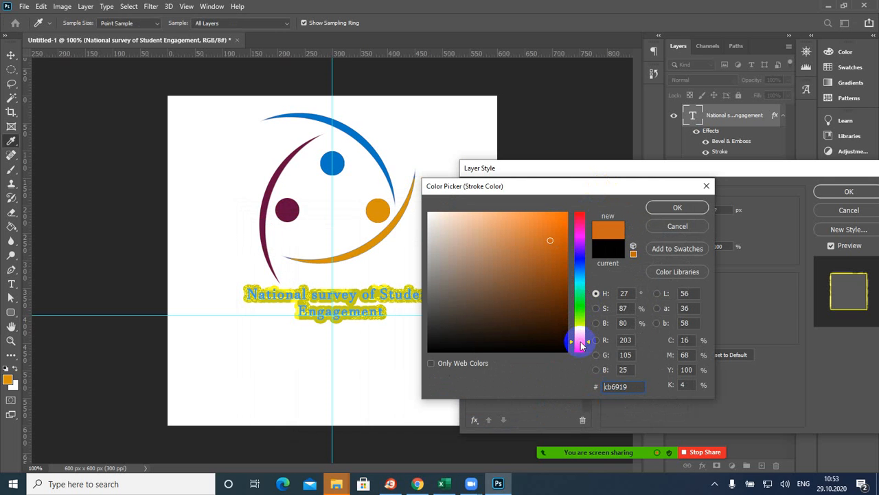
{"action": "left_click", "coordinate": [679, 207]}
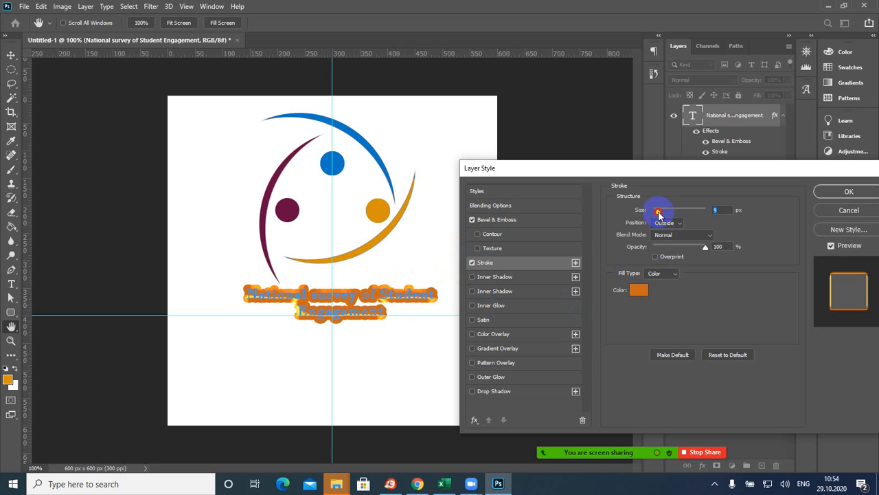
{"action": "left_click_drag", "start_coordinate": [659, 214], "coordinate": [655, 215]}
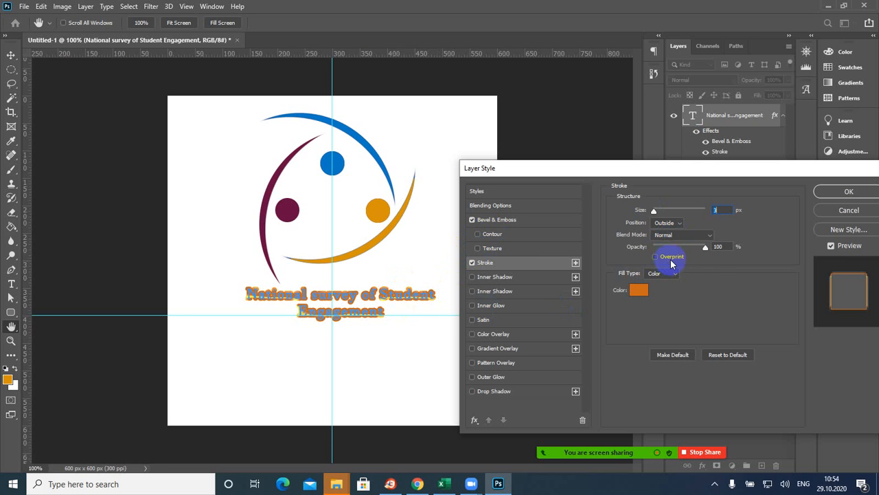
{"action": "mouse_move", "coordinate": [707, 252]}
{"action": "left_mouse_down"}
{"action": "mouse_move", "coordinate": [694, 251]}
{"action": "mouse_move", "coordinate": [702, 246]}
{"action": "left_mouse_up"}
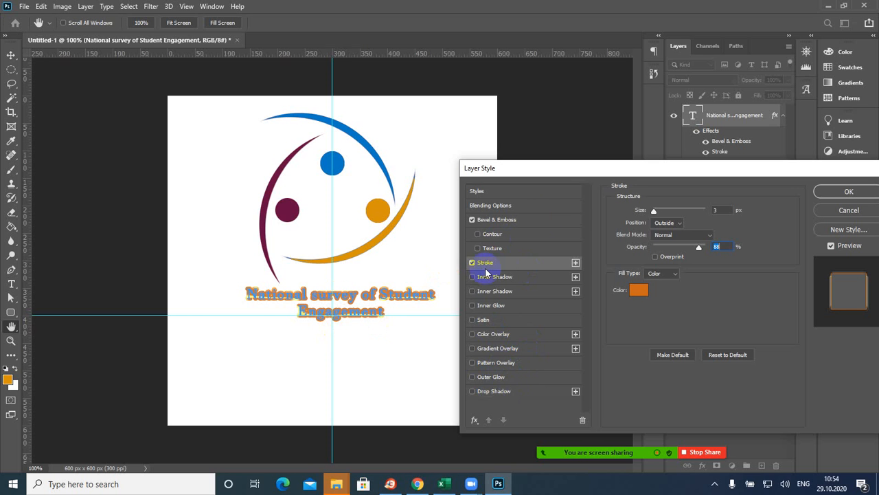
Add a Drop Shadow to the title in Normal mode with 48% opacity, 180° angle, 10 px distance, 13% spread and 9 px size.
{"action": "left_click_drag", "start_coordinate": [633, 175], "coordinate": [616, 114]}
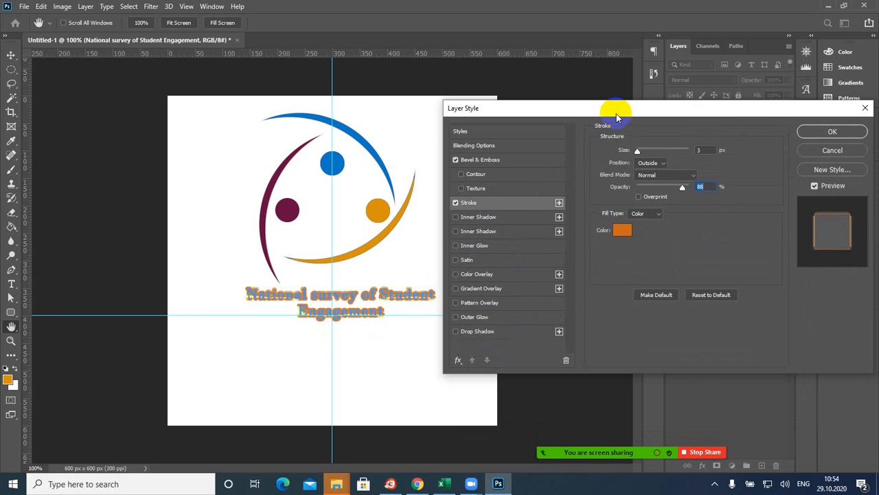
{"action": "left_click", "coordinate": [482, 334]}
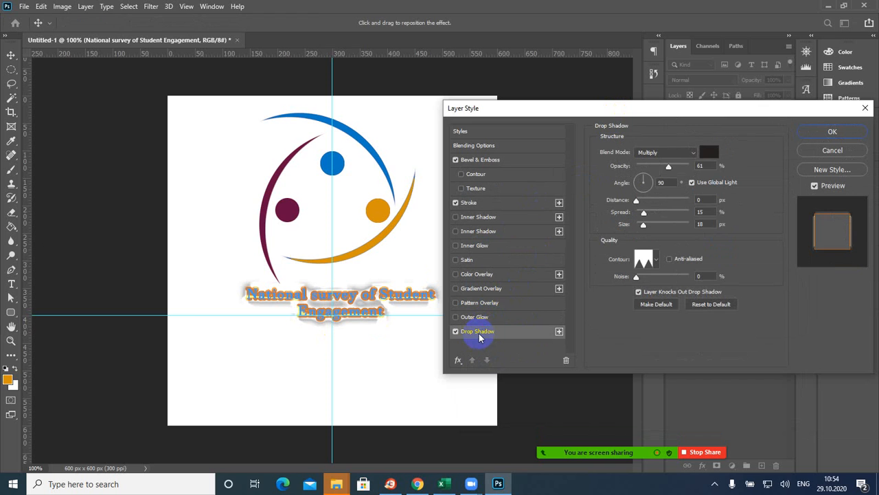
{"action": "left_click", "coordinate": [655, 153]}
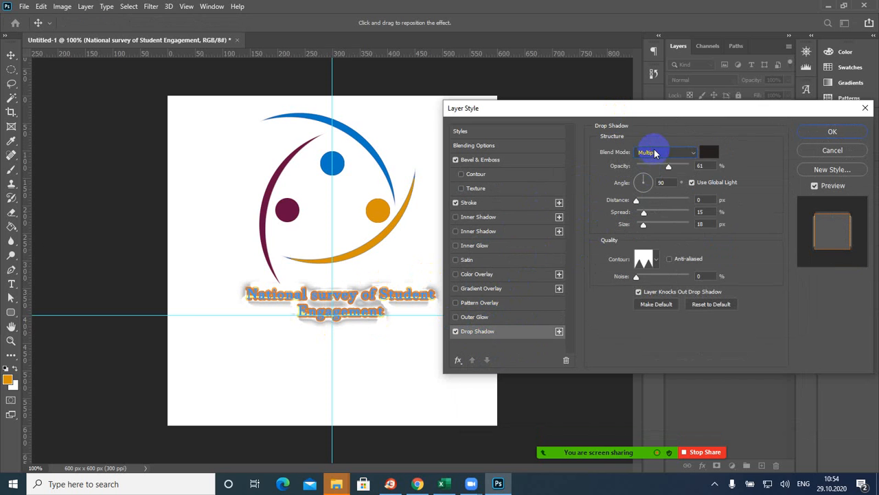
{"action": "left_click", "coordinate": [656, 166]}
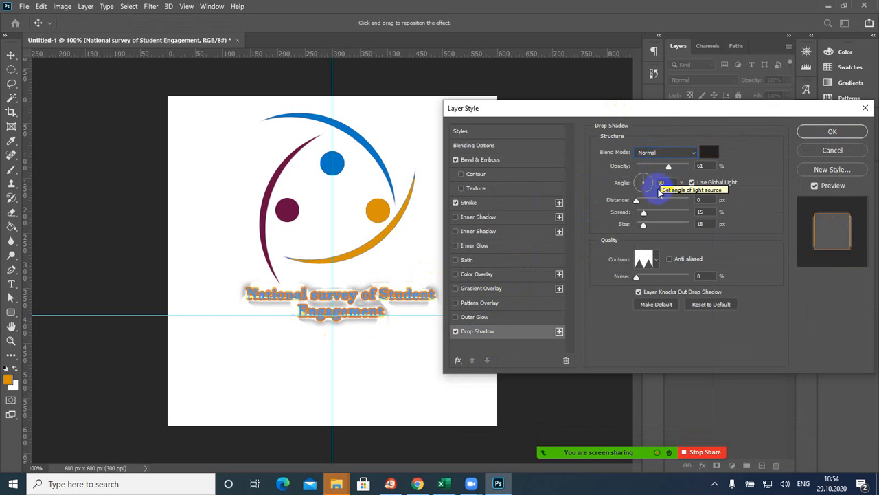
{"action": "left_click_drag", "start_coordinate": [670, 169], "coordinate": [659, 170]}
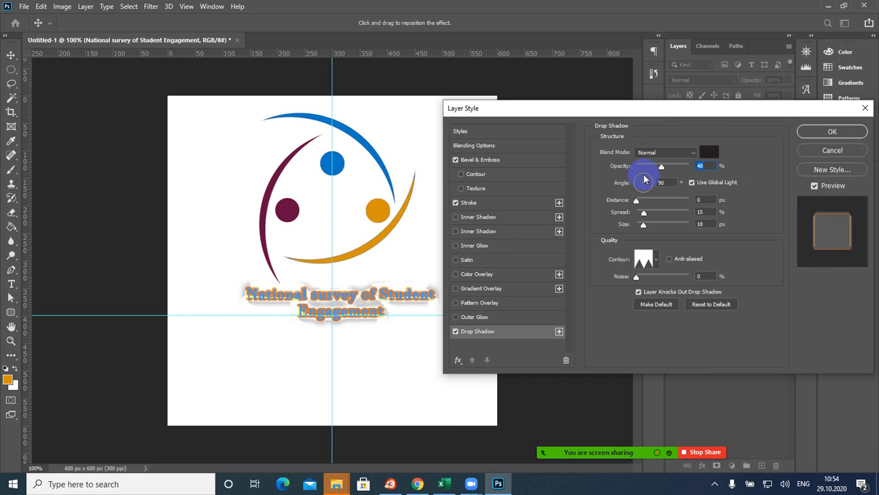
{"action": "left_click", "coordinate": [651, 179]}
{"action": "left_click", "coordinate": [626, 184]}
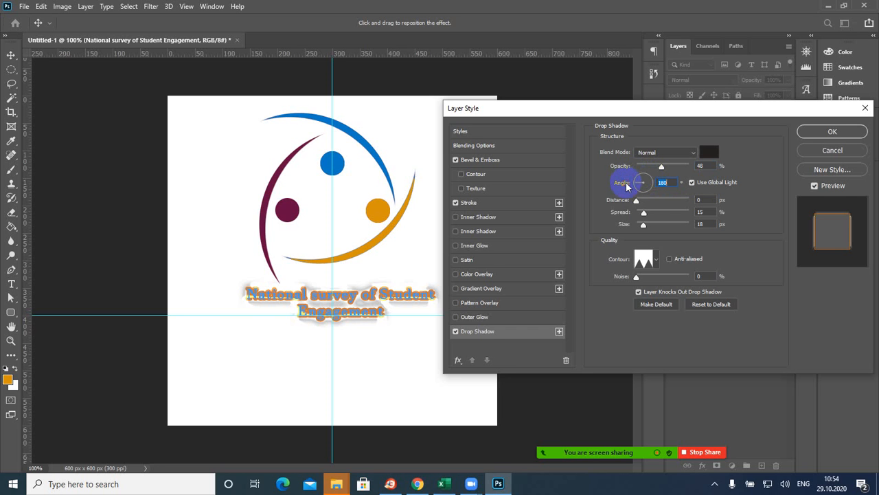
{"action": "left_click_drag", "start_coordinate": [637, 203], "coordinate": [641, 229]}
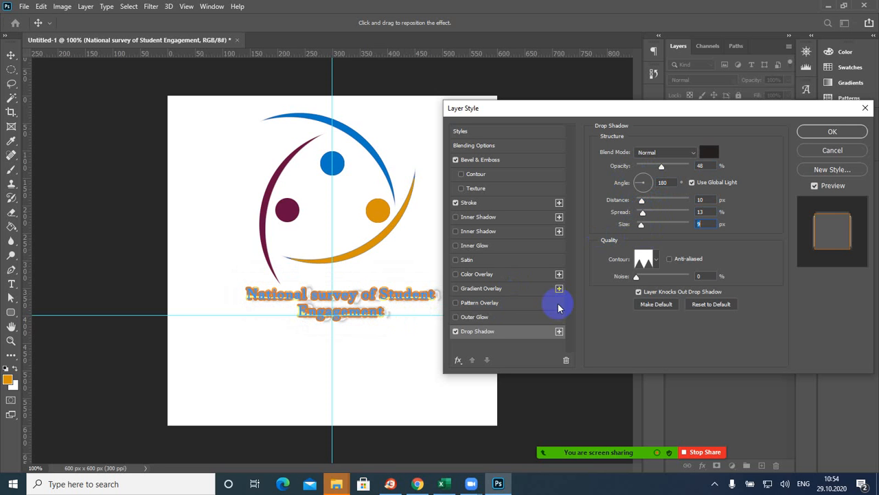
Change the Drop Shadow's contour to the straight diagonal preset.
{"action": "left_click", "coordinate": [658, 263]}
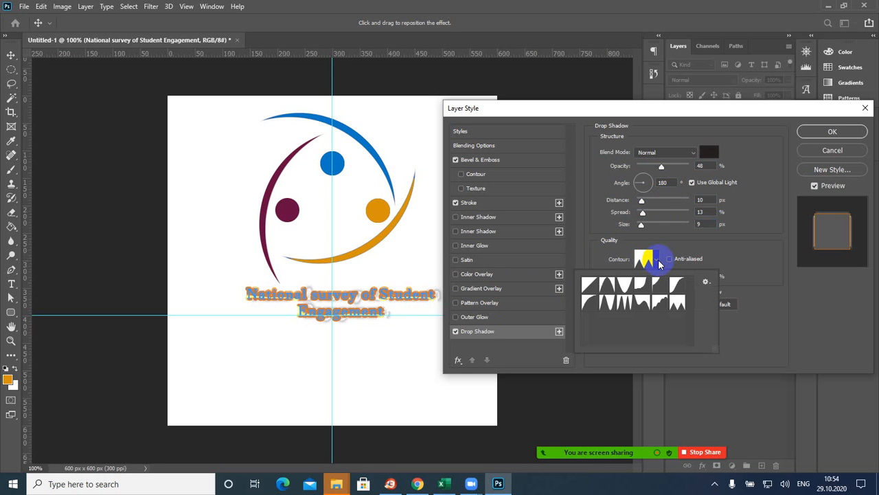
{"action": "left_click", "coordinate": [593, 287]}
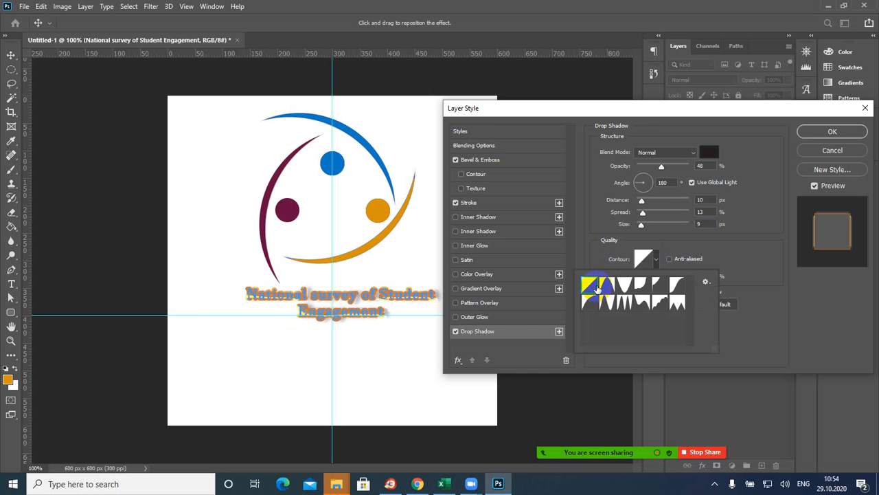
{"action": "left_click_drag", "start_coordinate": [614, 108], "coordinate": [653, 81]}
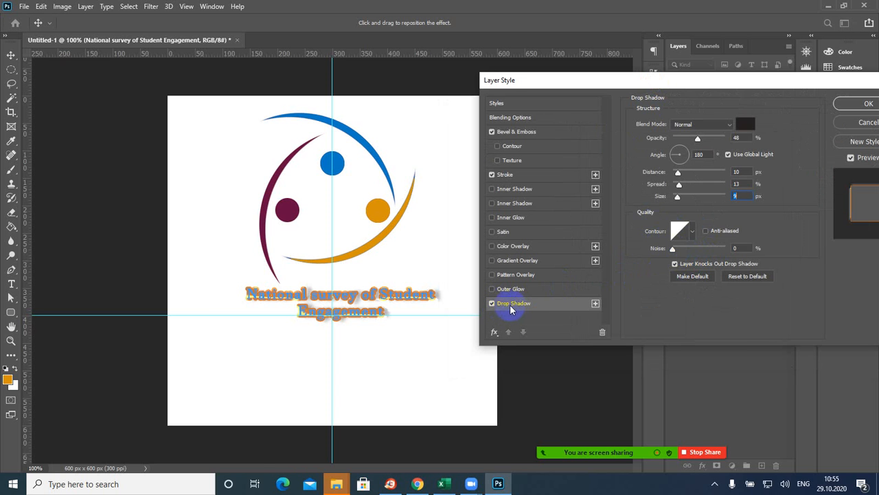
Turn off the title's Drop Shadow and apply the layer style with only Bevel & Emboss and Stroke.
{"action": "left_click", "coordinate": [492, 304]}
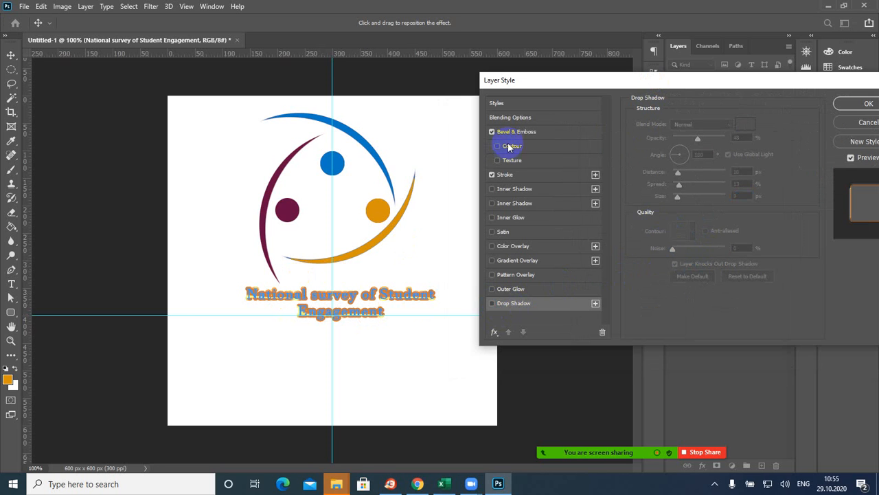
{"action": "left_click", "coordinate": [530, 176]}
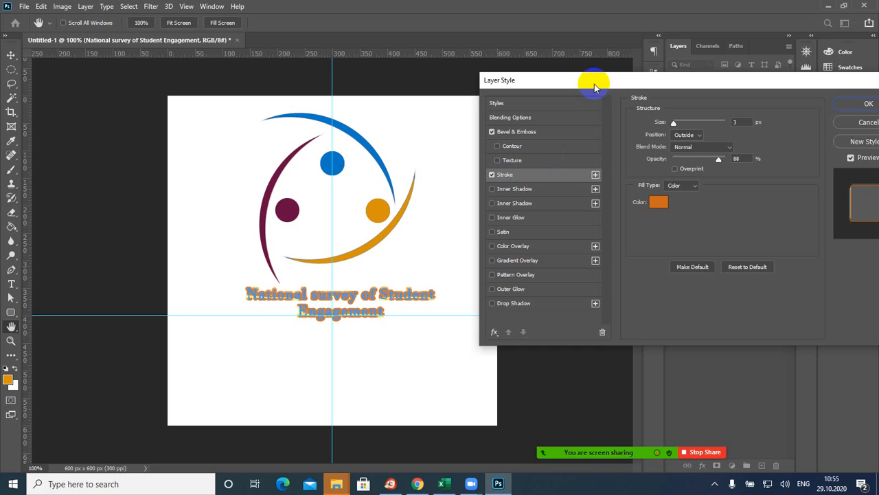
{"action": "left_click", "coordinate": [847, 107]}
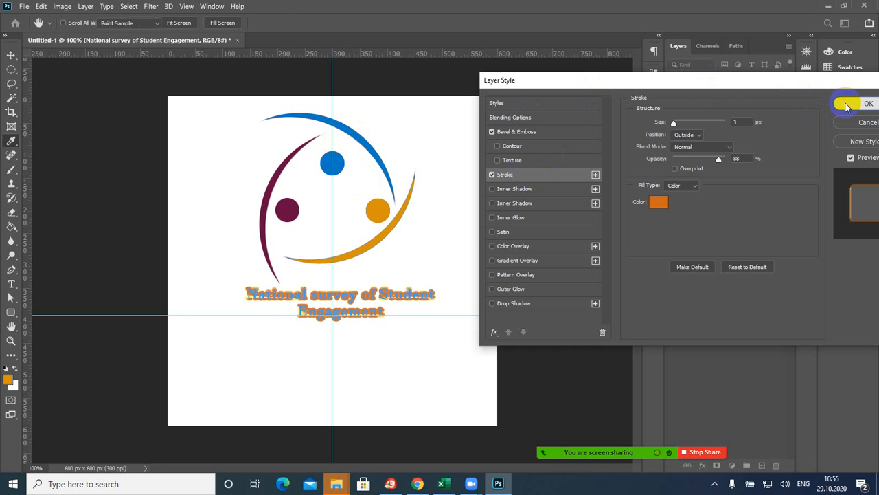
{"action": "left_click", "coordinate": [847, 104]}
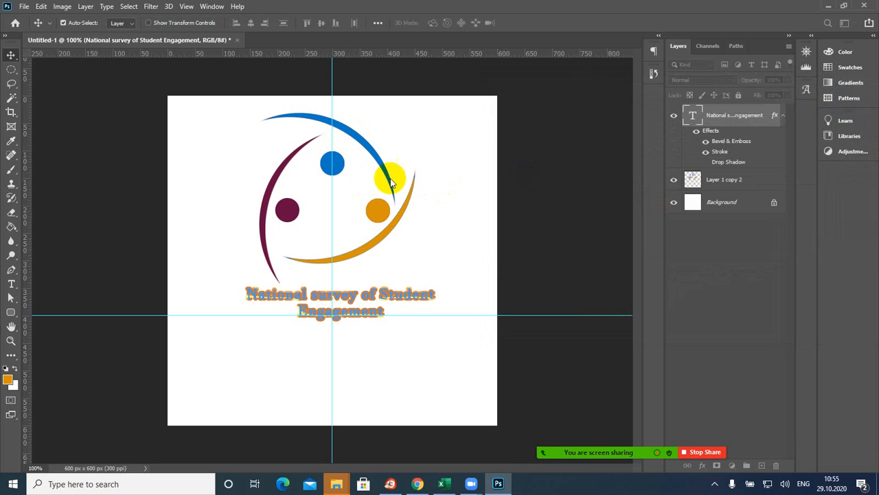
Try Bevel & Emboss on the merged logo with 532% depth, 120 px size and 8 px soften, plus an orange 3 px Stroke.
{"action": "mouse_move", "coordinate": [383, 171]}
{"action": "left_mouse_down"}
{"action": "mouse_move", "coordinate": [542, 153]}
{"action": "mouse_move", "coordinate": [380, 190]}
{"action": "mouse_move", "coordinate": [379, 157]}
{"action": "left_mouse_up"}
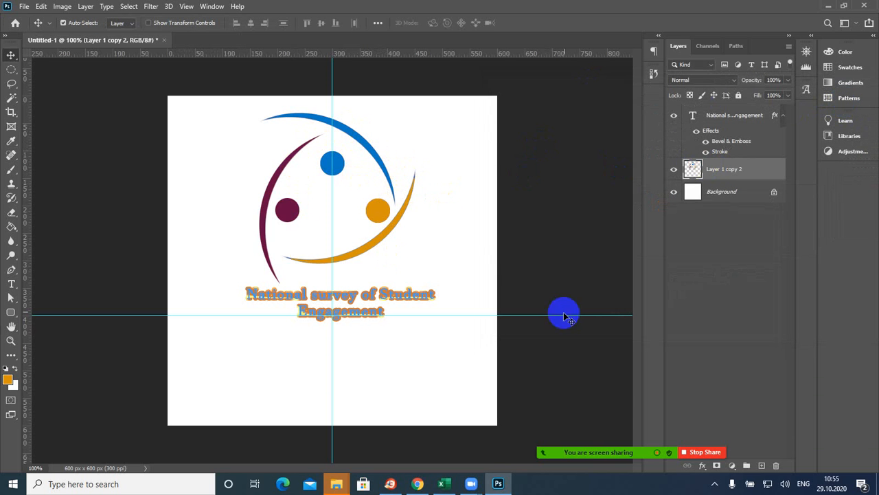
{"action": "left_click", "coordinate": [703, 468]}
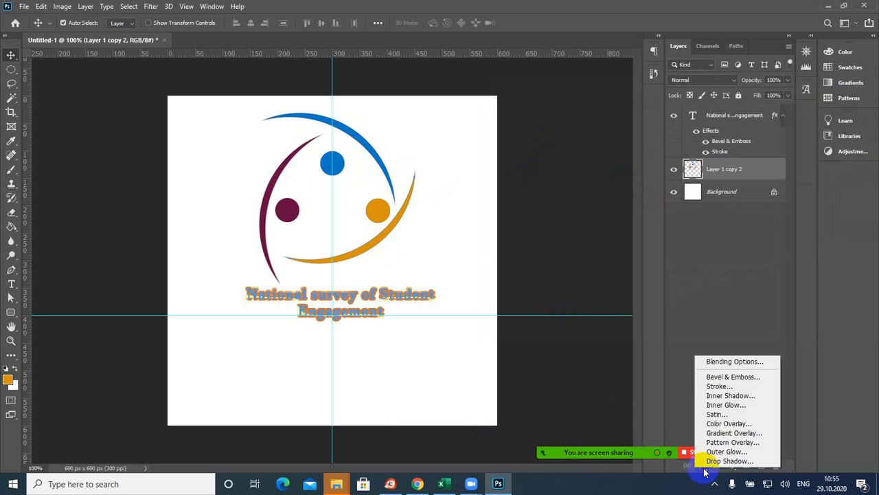
{"action": "left_click", "coordinate": [724, 362]}
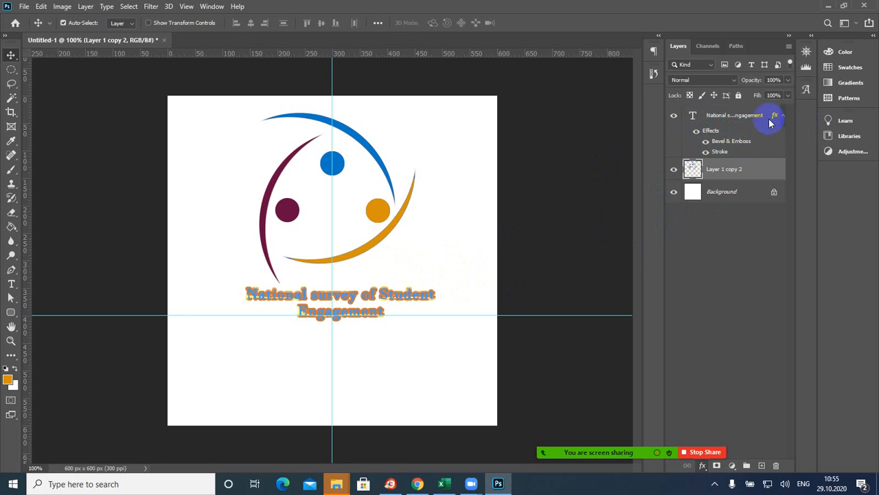
{"action": "key", "text": "h"}
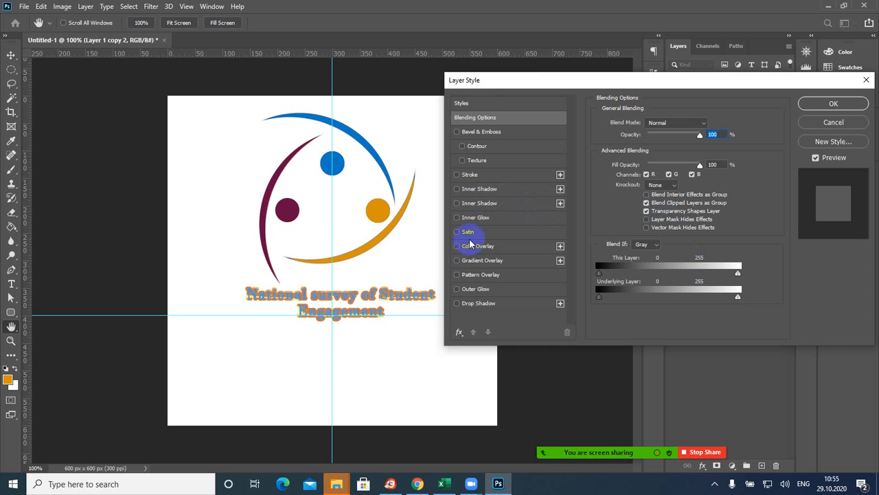
{"action": "left_click", "coordinate": [476, 131]}
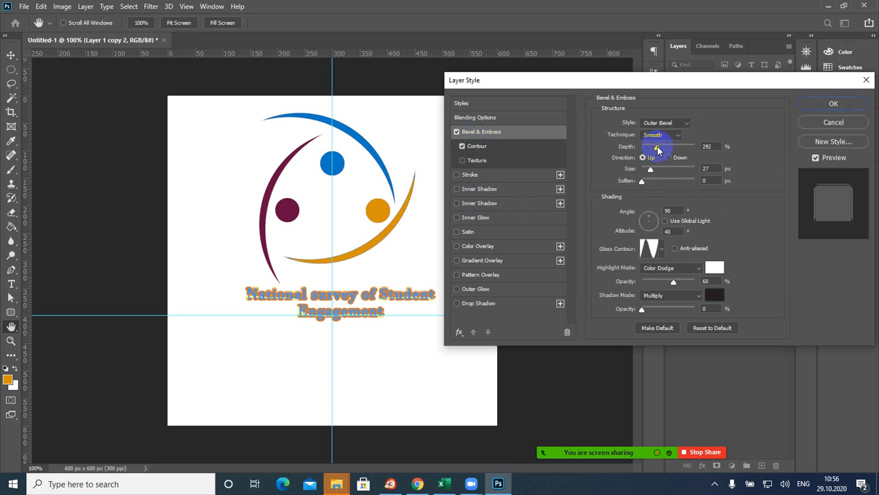
{"action": "left_click_drag", "start_coordinate": [658, 148], "coordinate": [671, 172]}
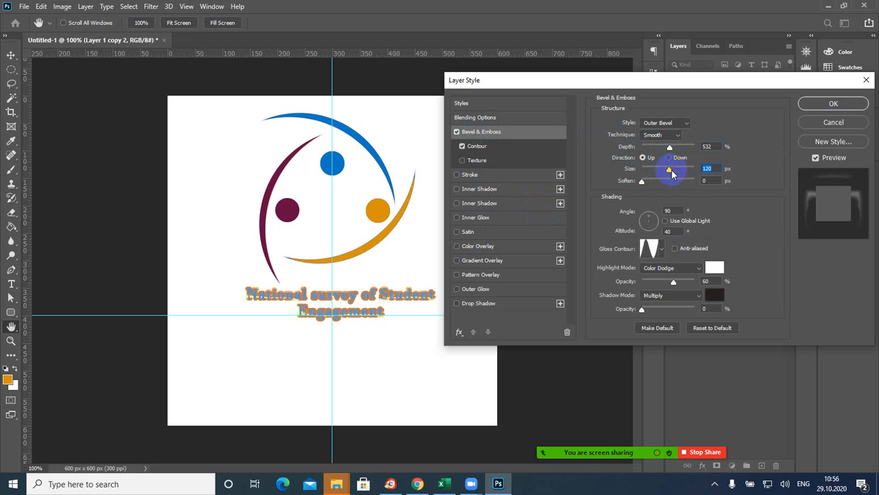
{"action": "left_click", "coordinate": [664, 182]}
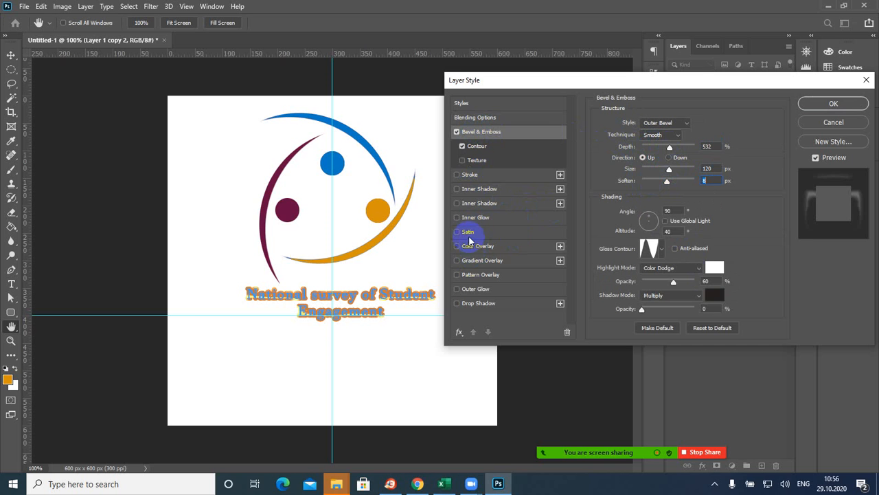
{"action": "left_click", "coordinate": [469, 176]}
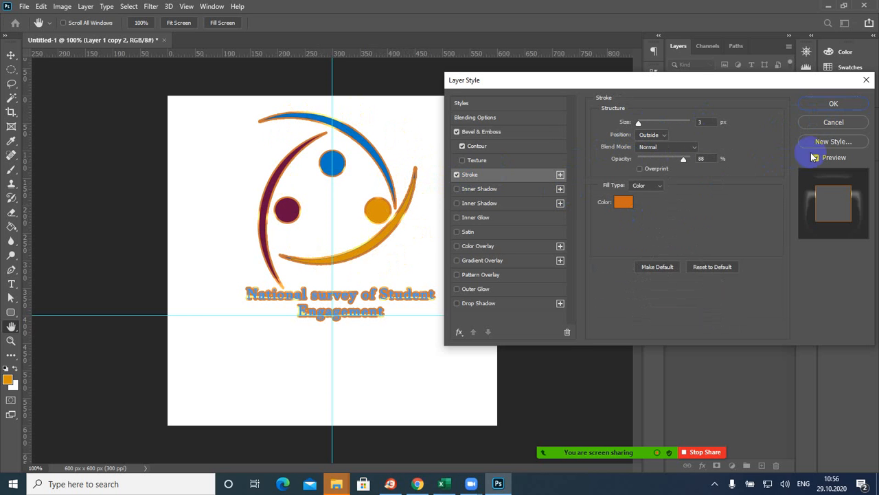
{"action": "left_click", "coordinate": [832, 125]}
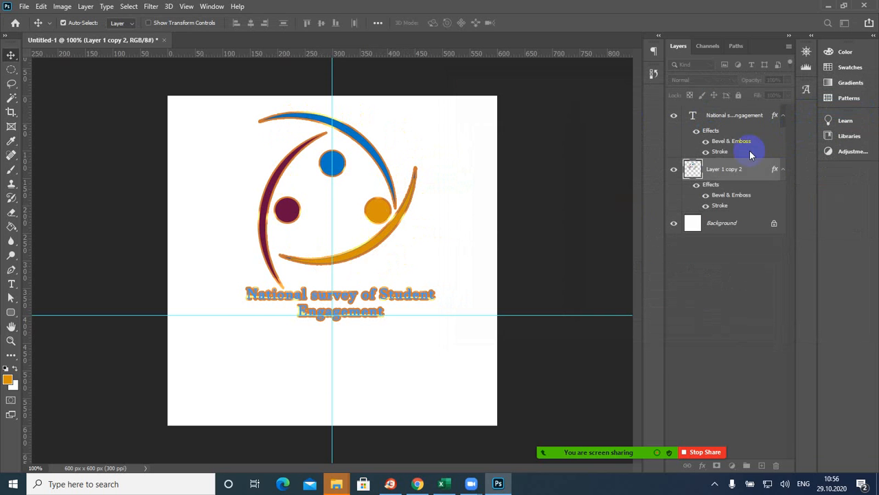
Copy the layer style of the title's text layer.
{"action": "left_click", "coordinate": [721, 121]}
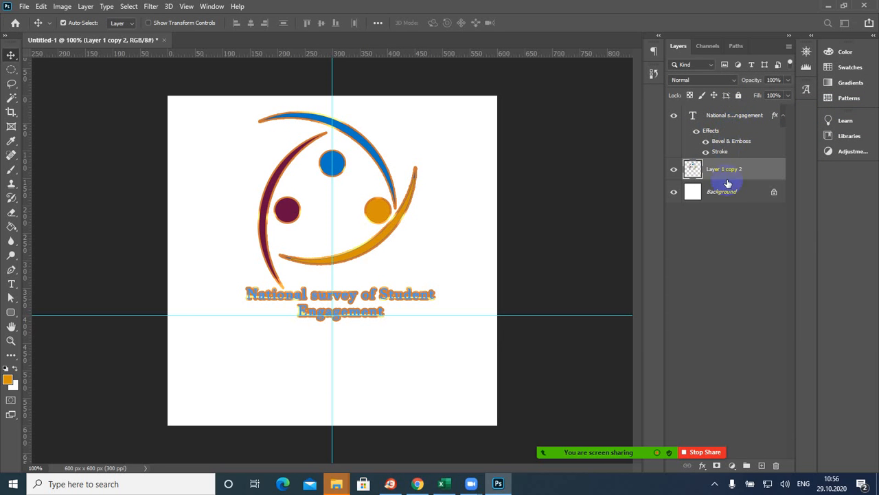
{"action": "left_click", "coordinate": [737, 117]}
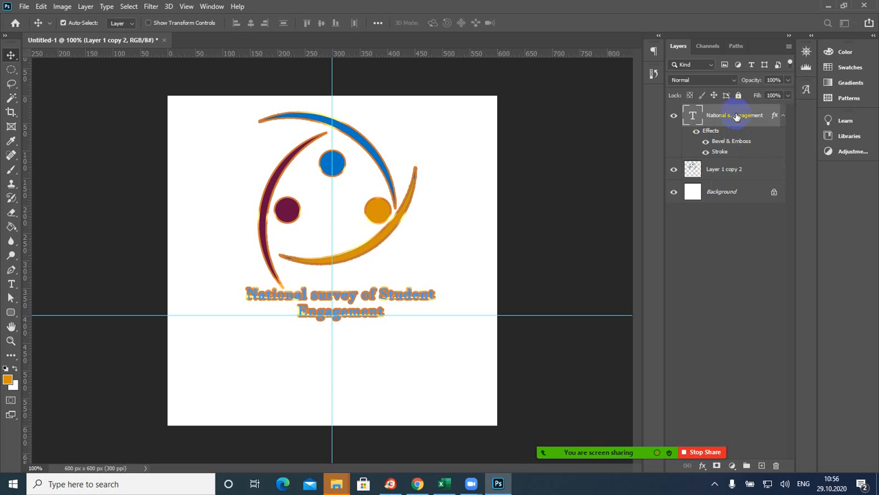
{"action": "right_click", "coordinate": [737, 116]}
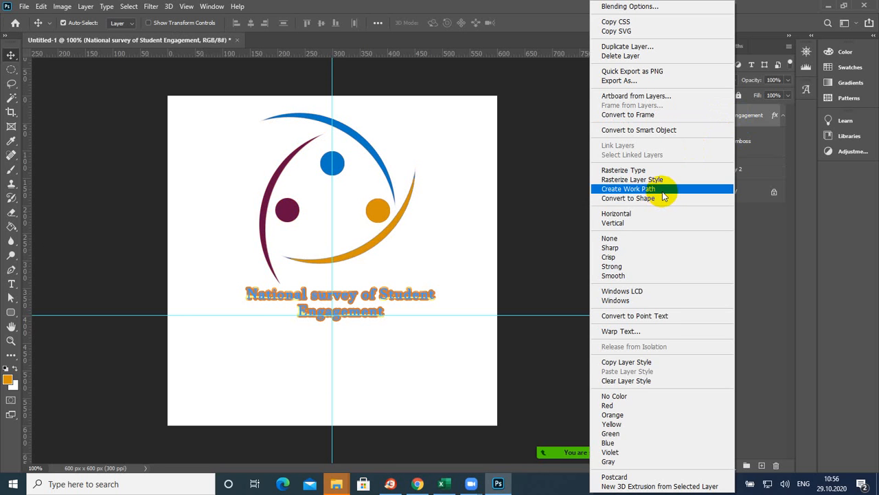
{"action": "left_click", "coordinate": [623, 364]}
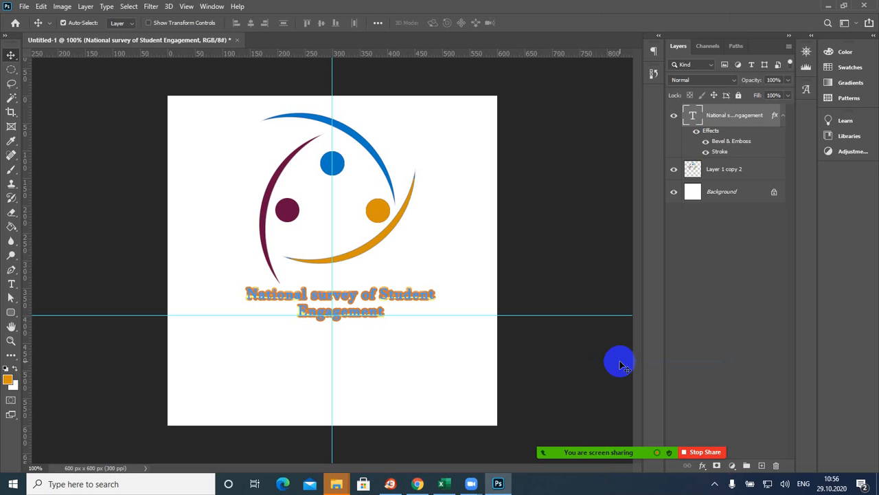
Paste the copied Bevel & Emboss and Stroke layer style onto the merged logo layer.
{"action": "left_click", "coordinate": [721, 173]}
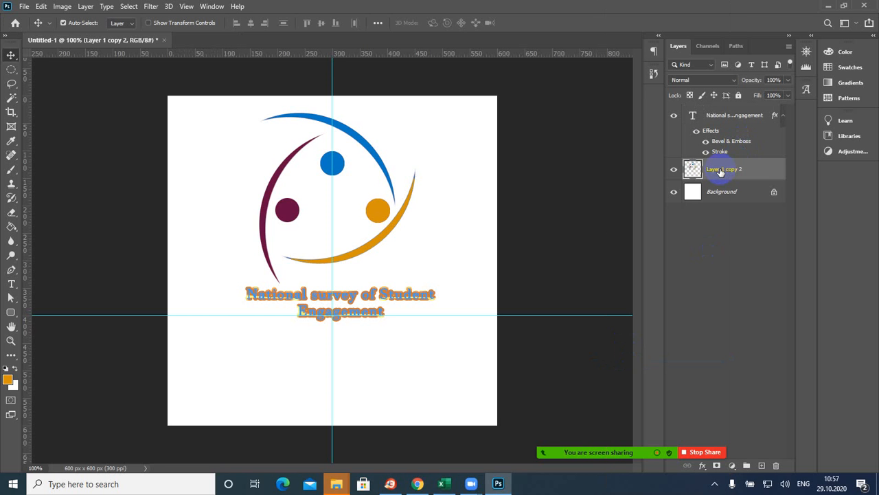
{"action": "right_click", "coordinate": [720, 173]}
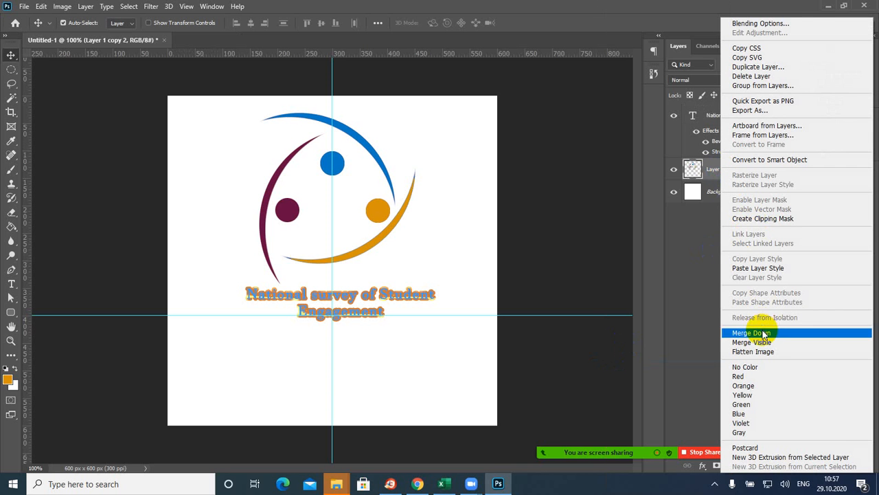
{"action": "left_click", "coordinate": [749, 268]}
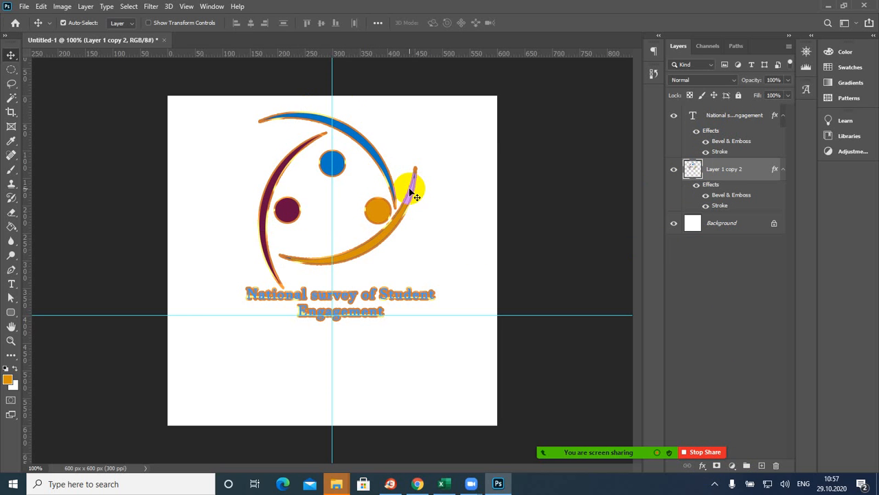
{"action": "left_click_drag", "start_coordinate": [415, 197], "coordinate": [382, 192]}
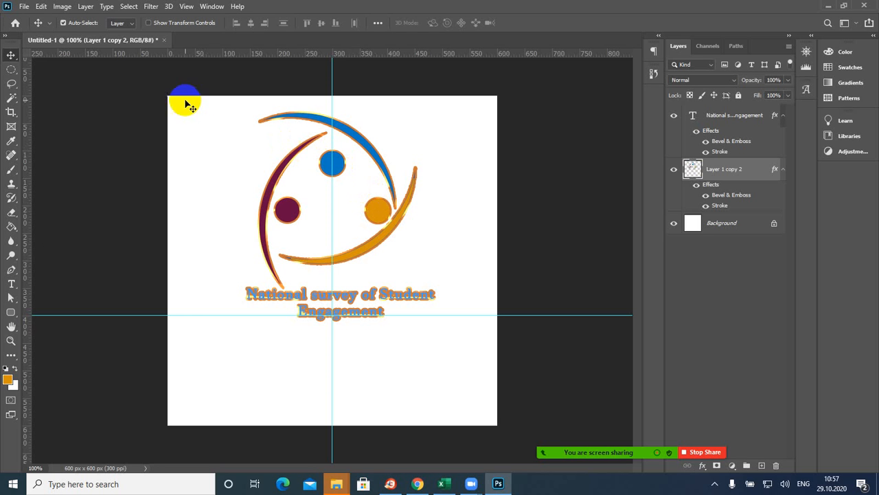
Trim the canvas on all four sides based on the top left pixel color.
{"action": "left_click", "coordinate": [63, 7]}
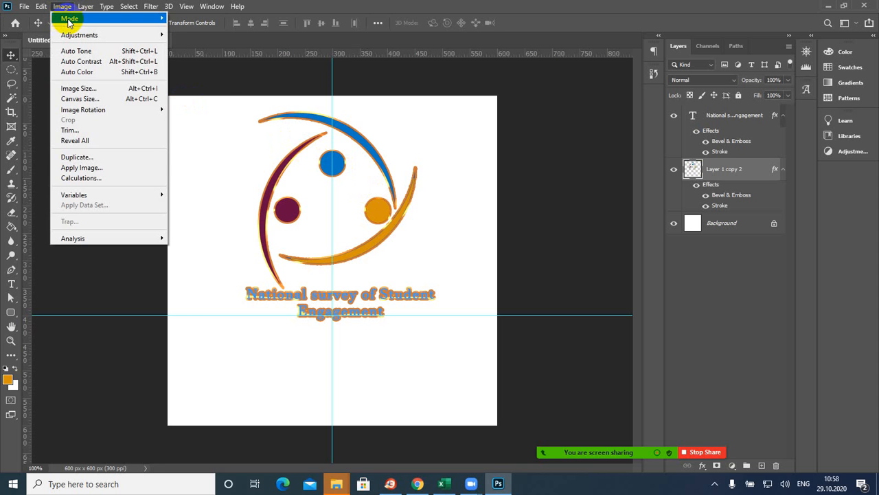
{"action": "left_click", "coordinate": [82, 130]}
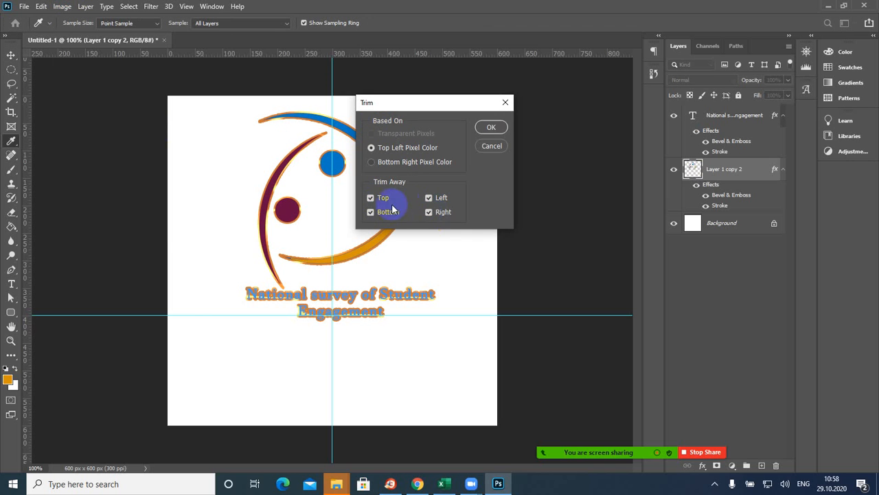
{"action": "left_click", "coordinate": [498, 124]}
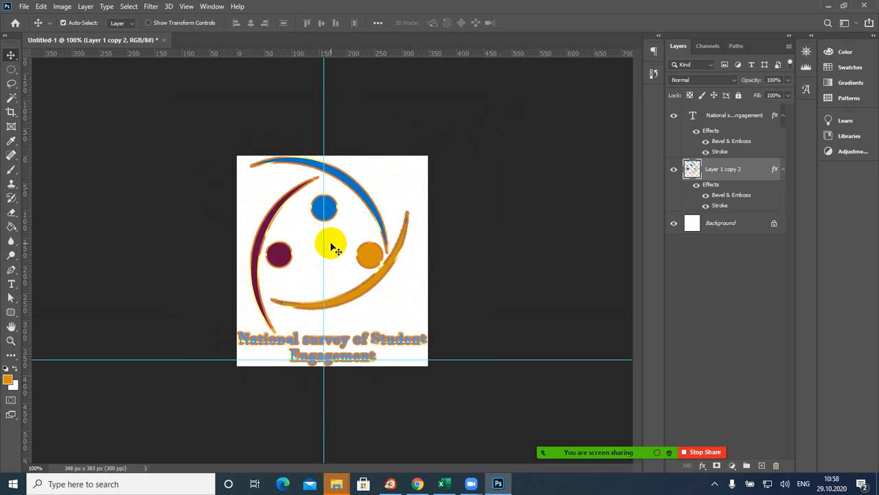
{"action": "left_click", "coordinate": [60, 7]}
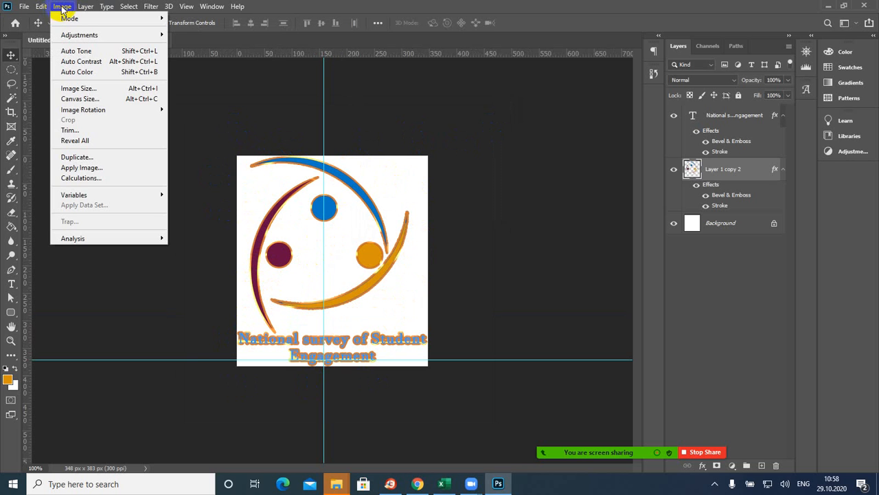
{"action": "mouse_move", "coordinate": [90, 11]}
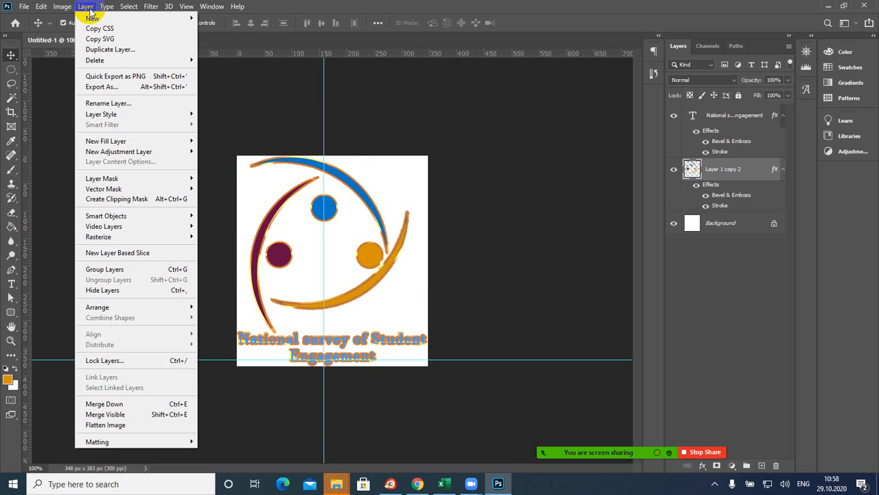
{"action": "left_click", "coordinate": [403, 187]}
{"action": "left_click", "coordinate": [404, 189]}
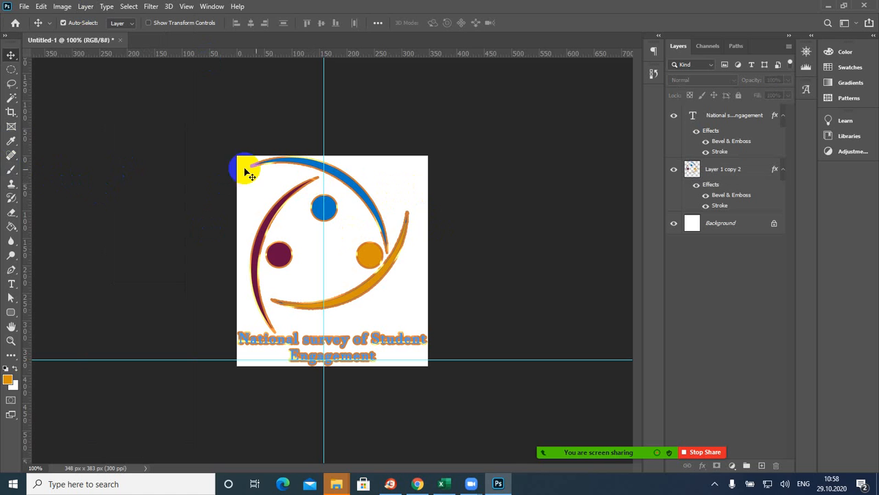
Convert the locked Background into an editable layer, keeping the default name.
{"action": "left_click", "coordinate": [12, 101]}
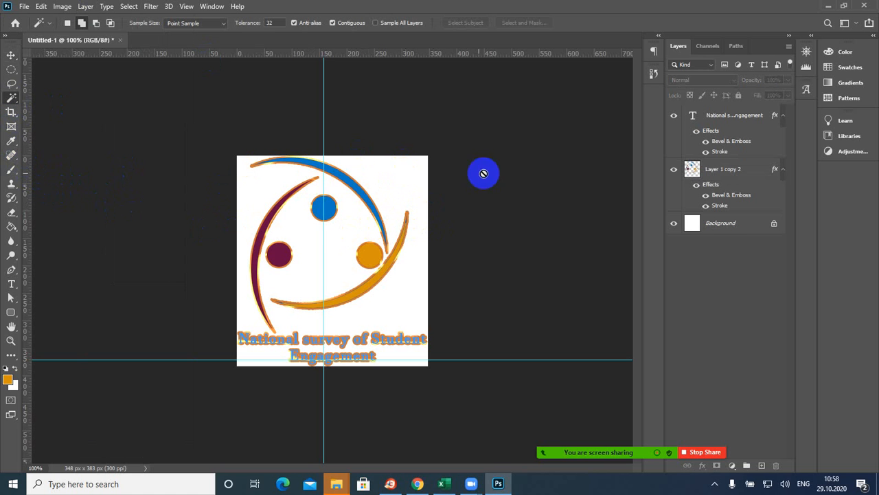
{"action": "left_click", "coordinate": [722, 227]}
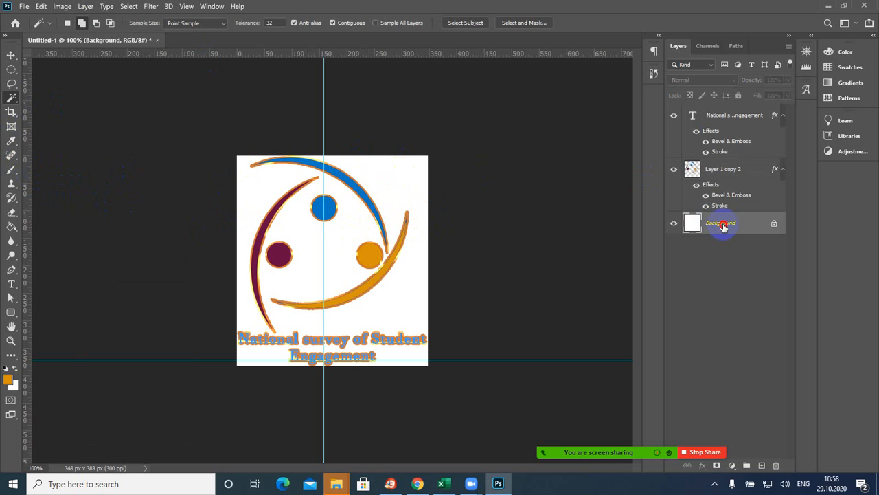
{"action": "double_click", "coordinate": [772, 224]}
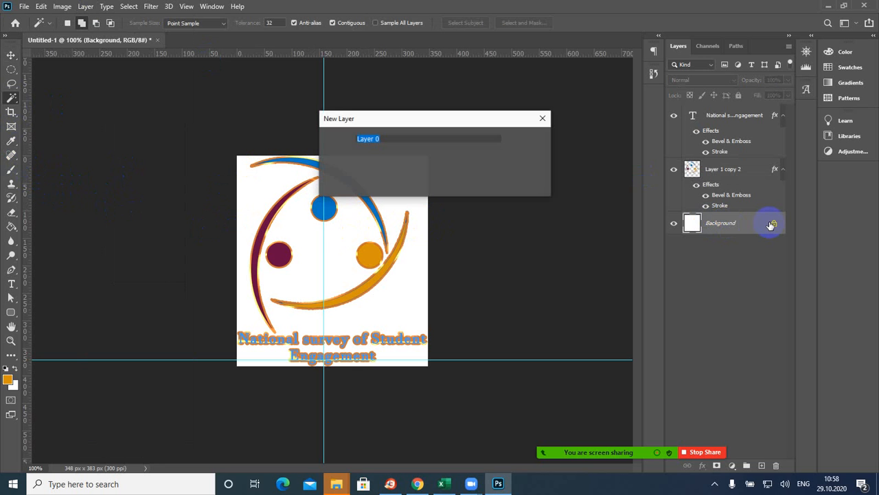
{"action": "left_click", "coordinate": [523, 141]}
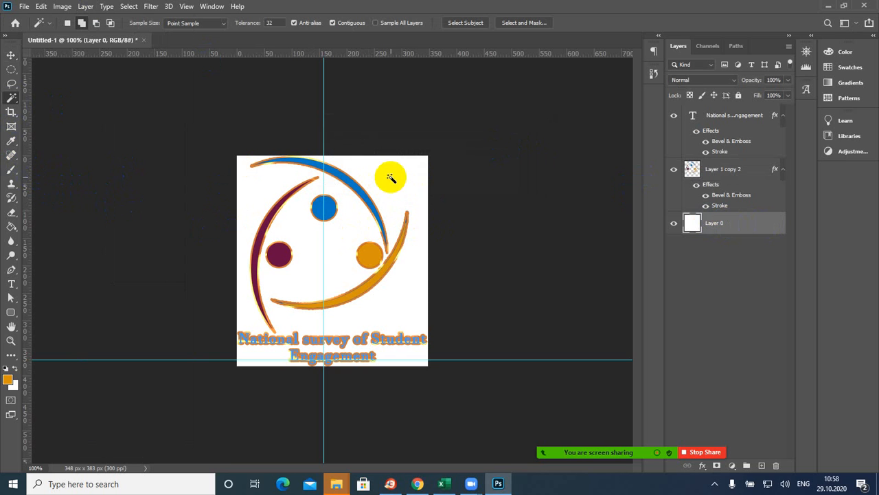
Select the white area of the unlocked background layer with the Magic Wand, delete it and deselect.
{"action": "left_click", "coordinate": [385, 177]}
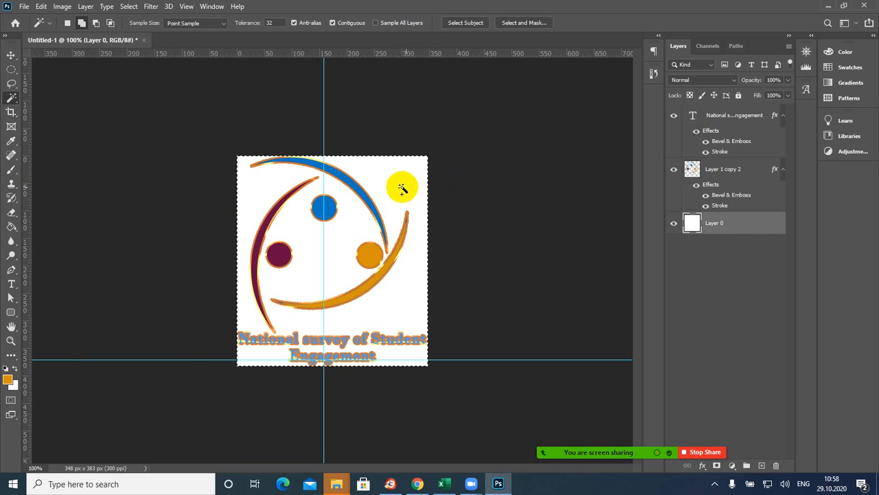
{"action": "key", "text": "Delete"}
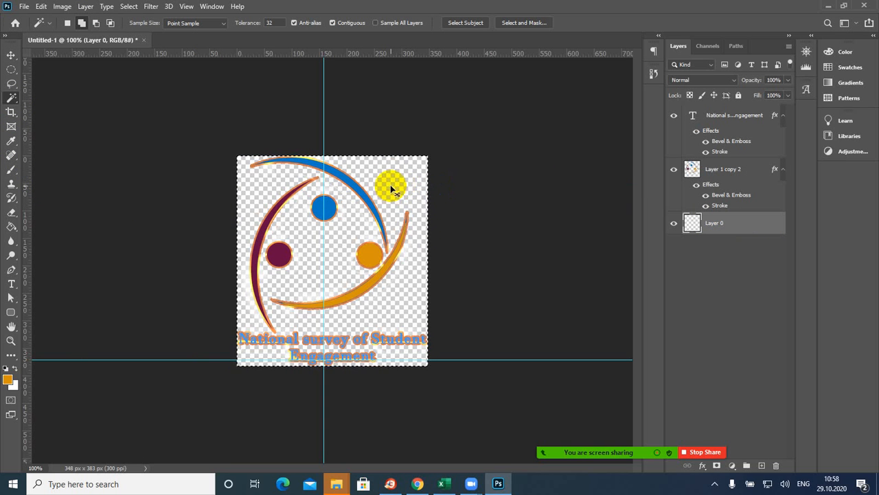
{"action": "key", "text": "ctrl+d"}
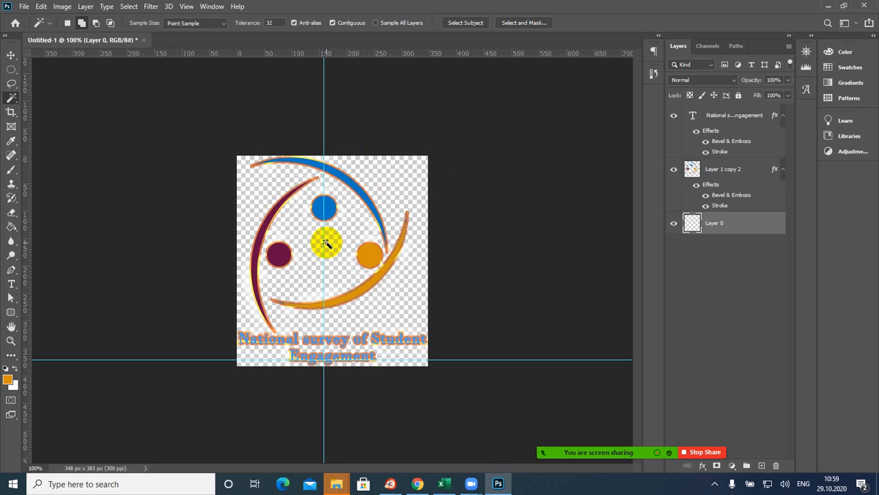
Review the Background Contents options for a new document, including Transparent, and leave without creating one.
{"action": "key", "text": "v"}
{"action": "left_click", "coordinate": [24, 6]}
{"action": "left_click", "coordinate": [27, 18]}
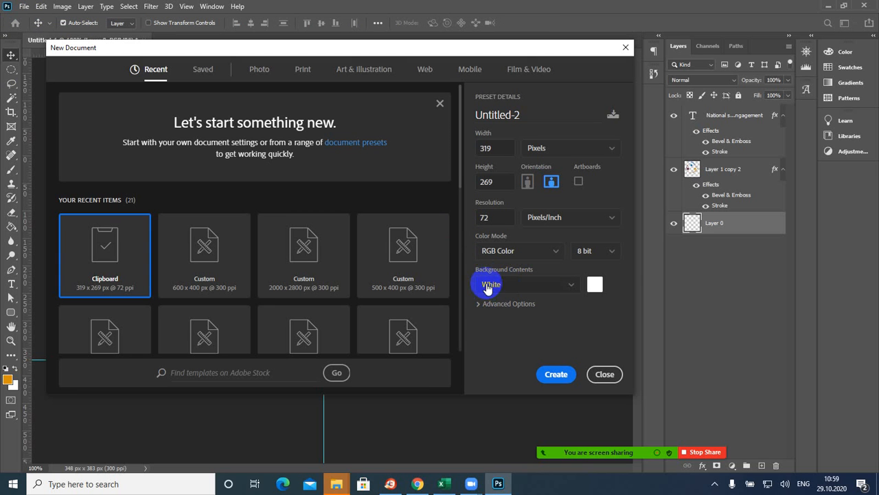
{"action": "left_click", "coordinate": [571, 287]}
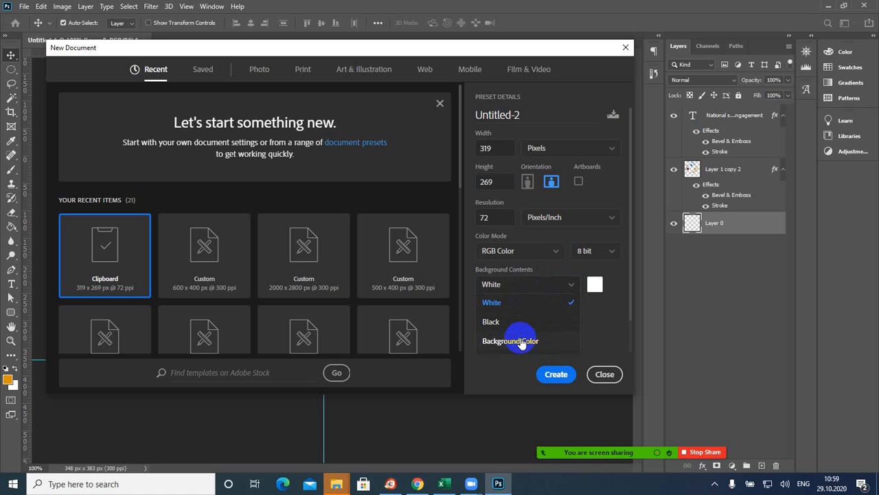
{"action": "scroll", "coordinate": [543, 316], "scroll_direction": "down", "scroll_amount": 1}
{"action": "scroll", "coordinate": [542, 316], "scroll_direction": "down", "scroll_amount": 1}
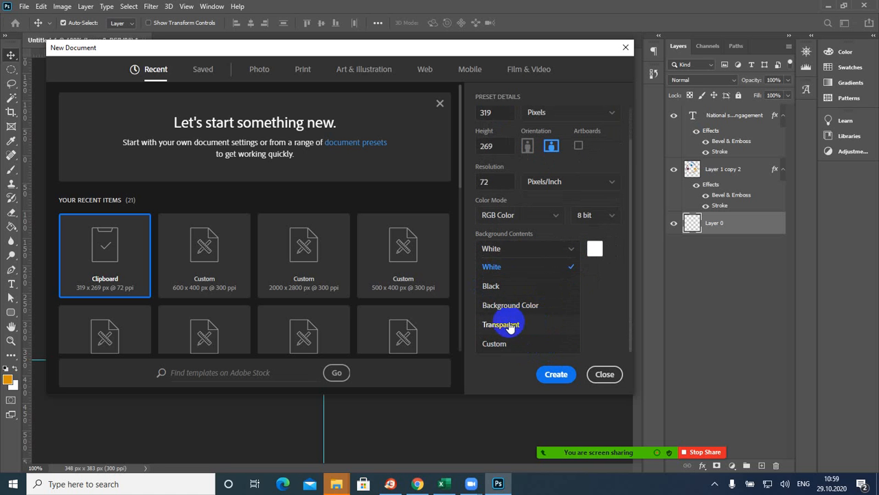
{"action": "left_click", "coordinate": [605, 374]}
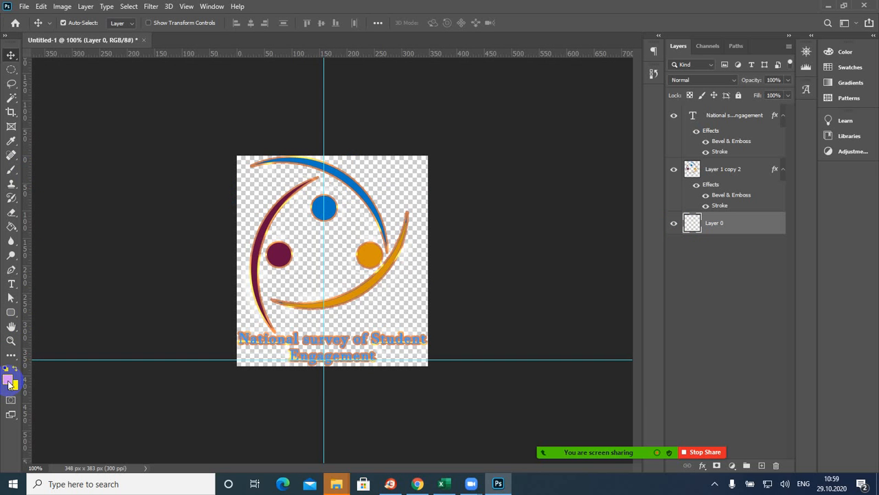
Set the foreground color to bright green, 8ae910.
{"action": "left_click", "coordinate": [12, 228]}
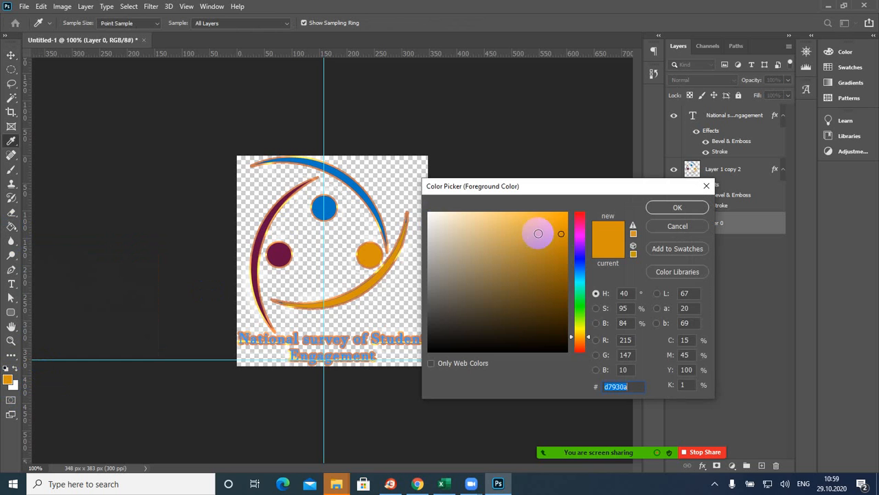
{"action": "left_click", "coordinate": [580, 277]}
{"action": "left_click_drag", "start_coordinate": [580, 277], "coordinate": [581, 318]}
{"action": "left_click", "coordinate": [559, 224]}
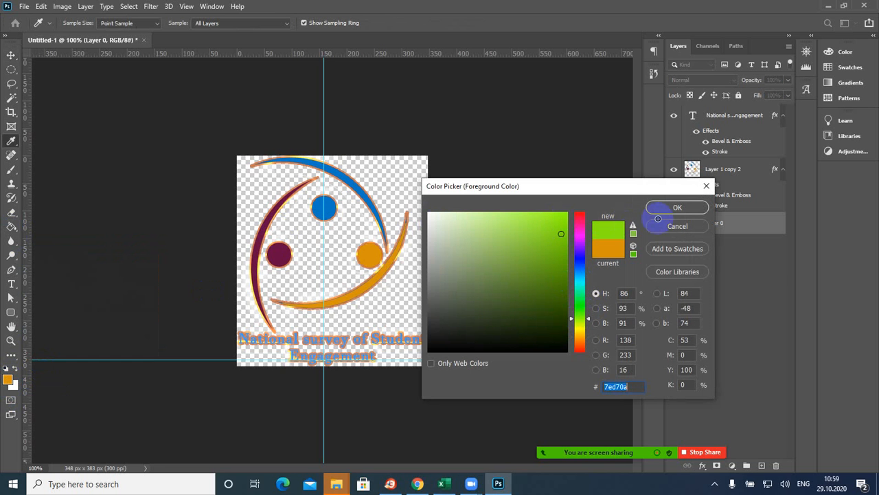
{"action": "left_click", "coordinate": [672, 210]}
Try filling the transparent background layer with the green foreground color using the Paint Bucket, and undo the fill.
{"action": "key", "text": "g"}
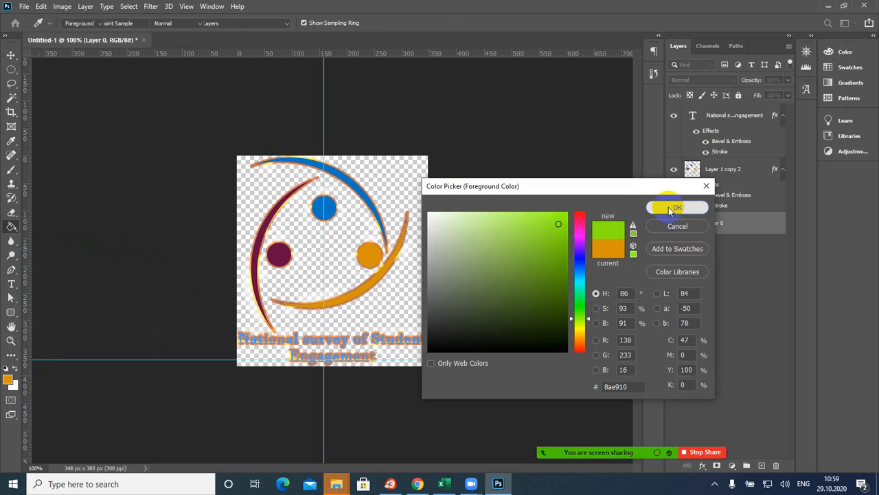
{"action": "key", "text": "ctrl+z"}
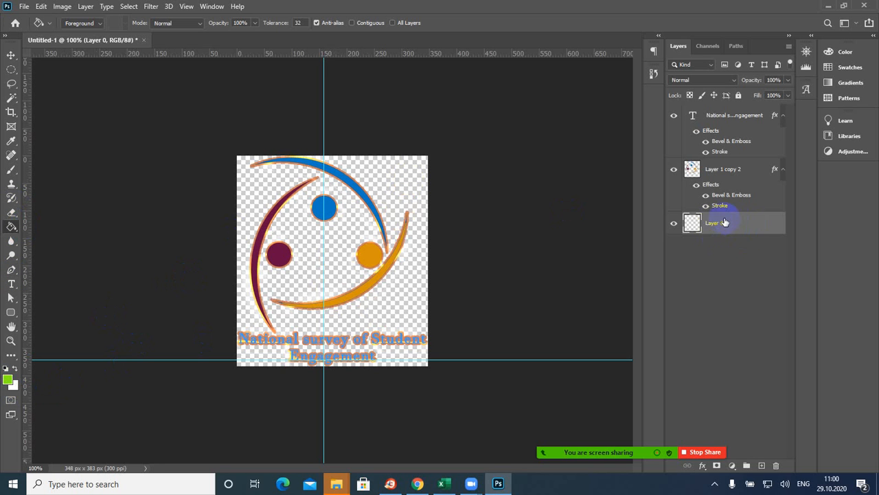
{"action": "left_click", "coordinate": [404, 191]}
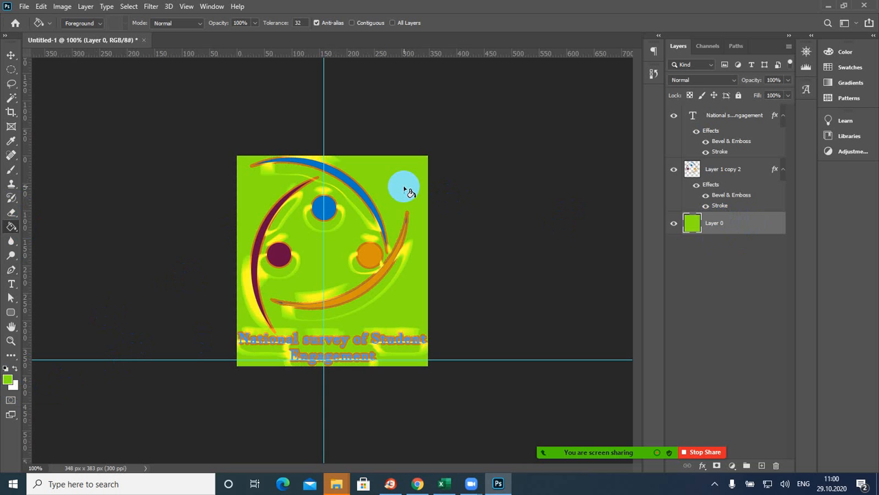
{"action": "key", "text": "ctrl+z"}
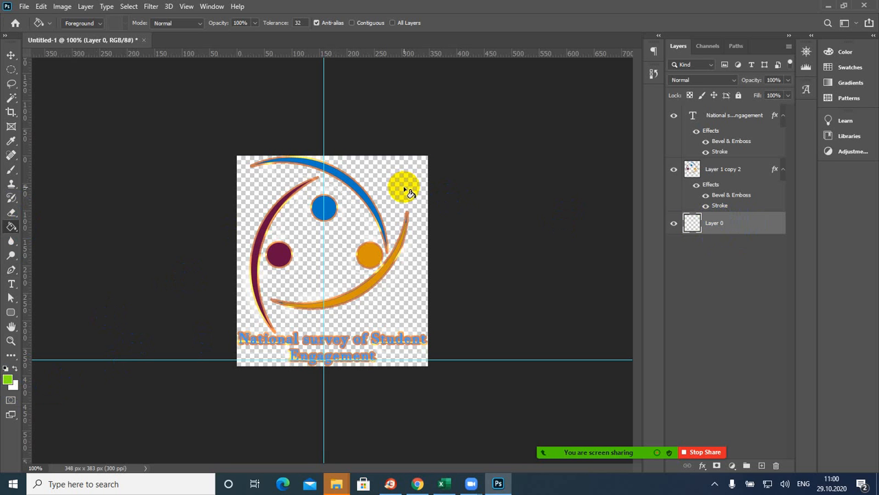
Flatten the image into a single layer.
{"action": "left_click", "coordinate": [61, 8]}
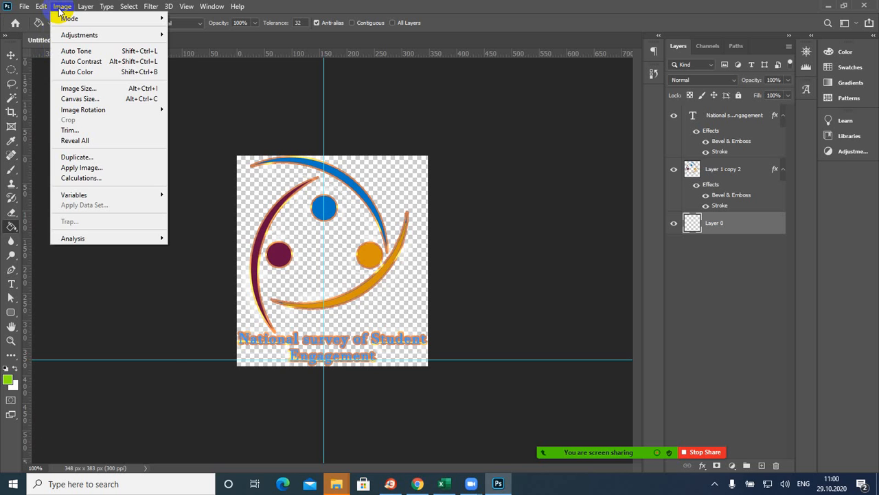
{"action": "mouse_move", "coordinate": [40, 7]}
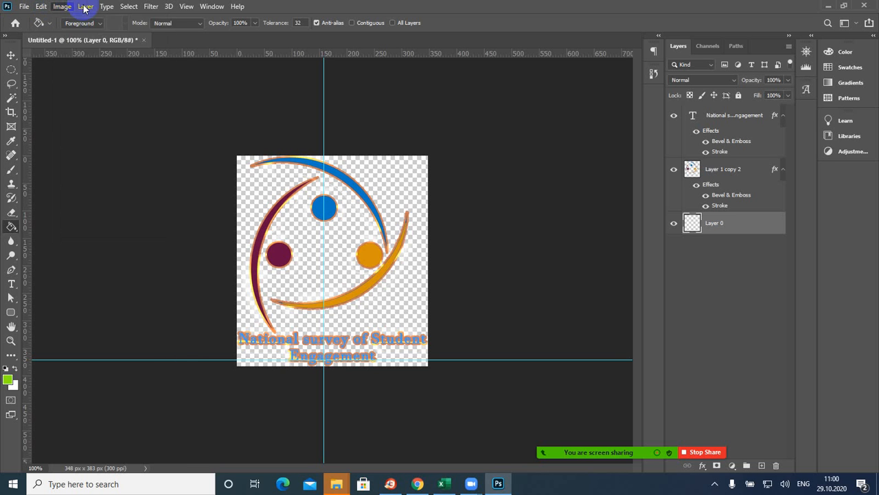
{"action": "left_click", "coordinate": [85, 7]}
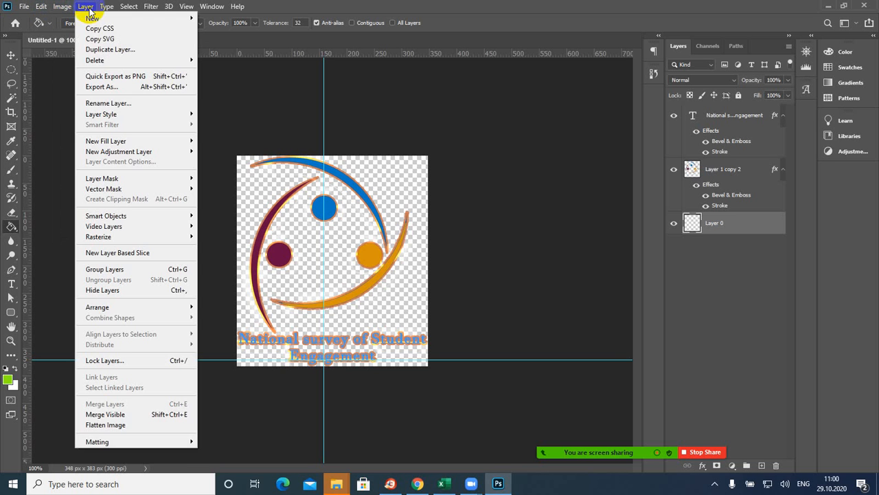
{"action": "left_click", "coordinate": [121, 425]}
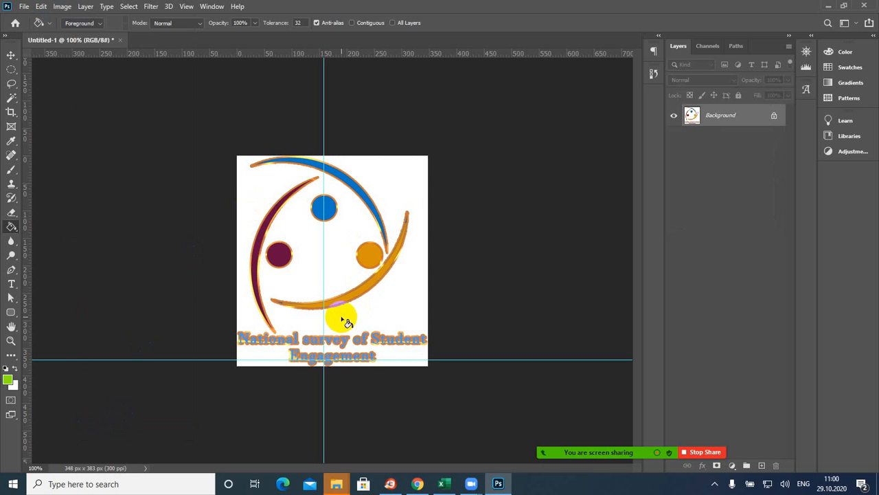
Undo the flattening, the background layer's unlocking and clearing, and the canvas trim.
{"action": "key", "text": "ctrl+z"}
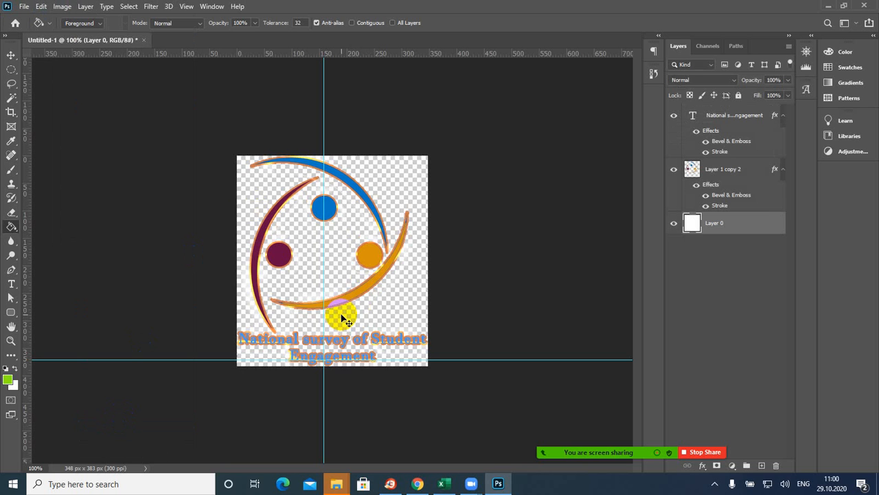
{"action": "key", "text": "ctrl+z"}
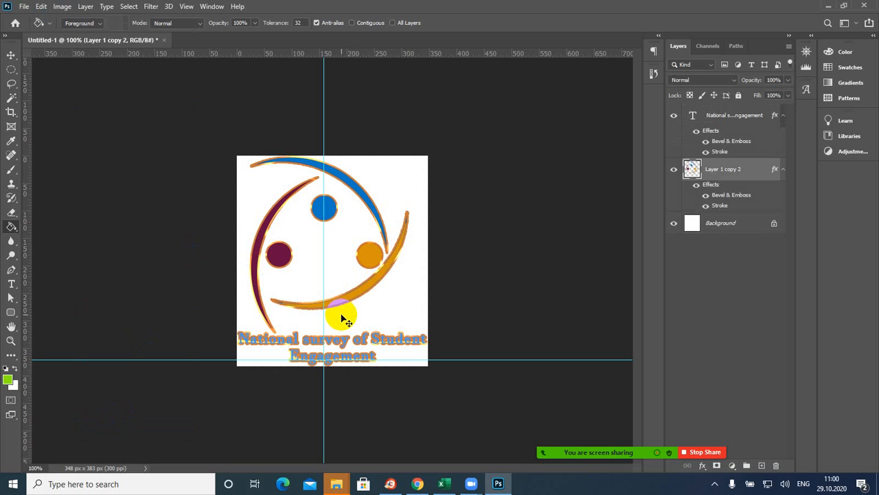
{"action": "key", "text": "ctrl+z"}
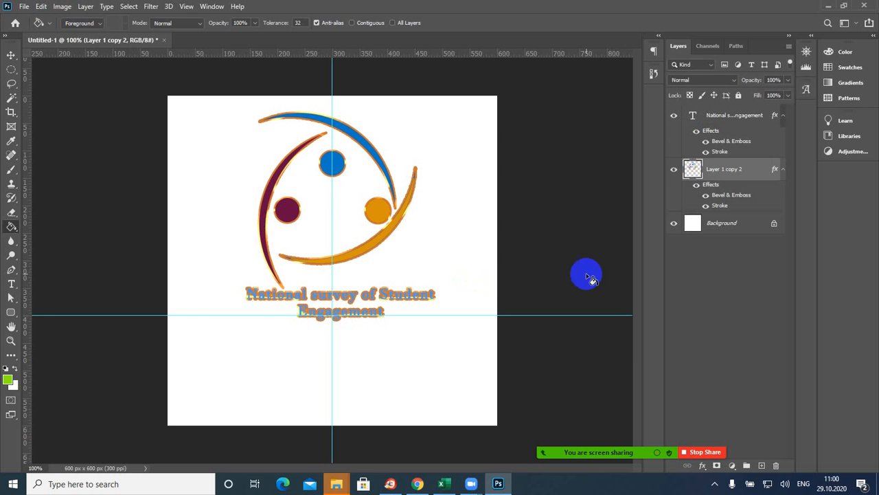
Convert the locked Background into an editable layer named Layer 0.
{"action": "left_click", "coordinate": [717, 228]}
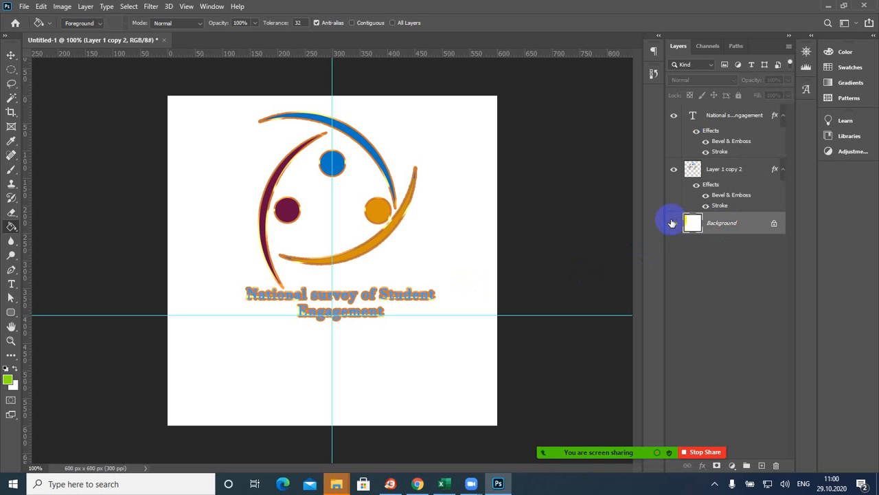
{"action": "double_click", "coordinate": [731, 227]}
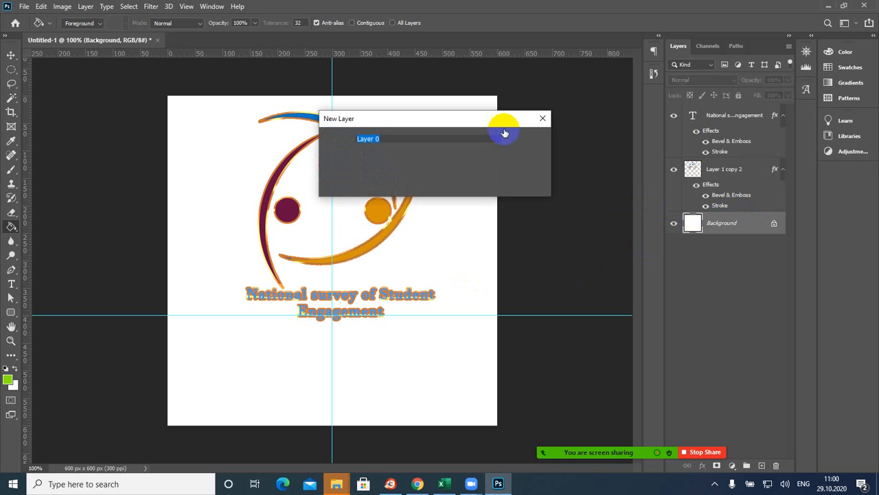
{"action": "left_click", "coordinate": [527, 141]}
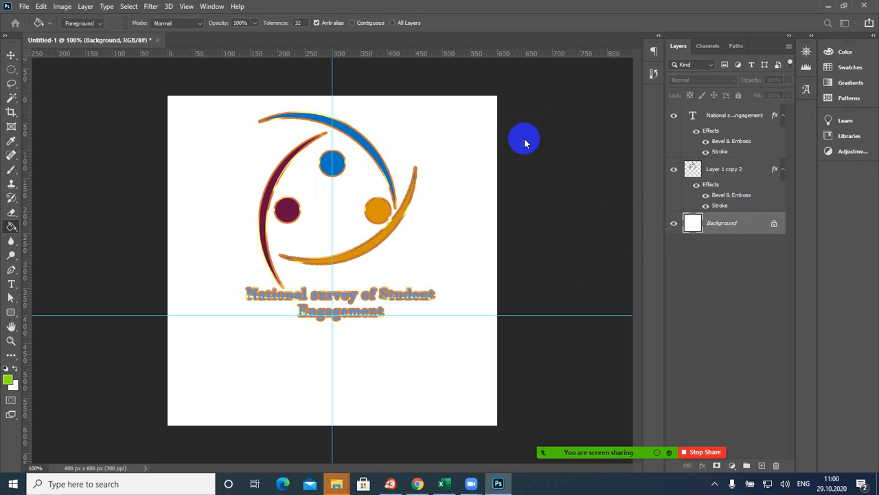
Select the white area of Layer 0 with the Magic Wand and erase it to transparency with the Magic Eraser.
{"action": "left_click", "coordinate": [14, 100]}
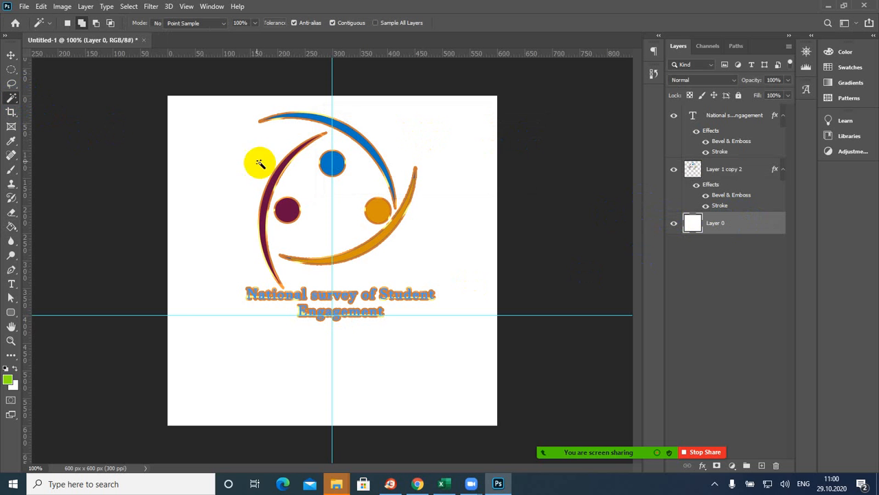
{"action": "left_click", "coordinate": [230, 156]}
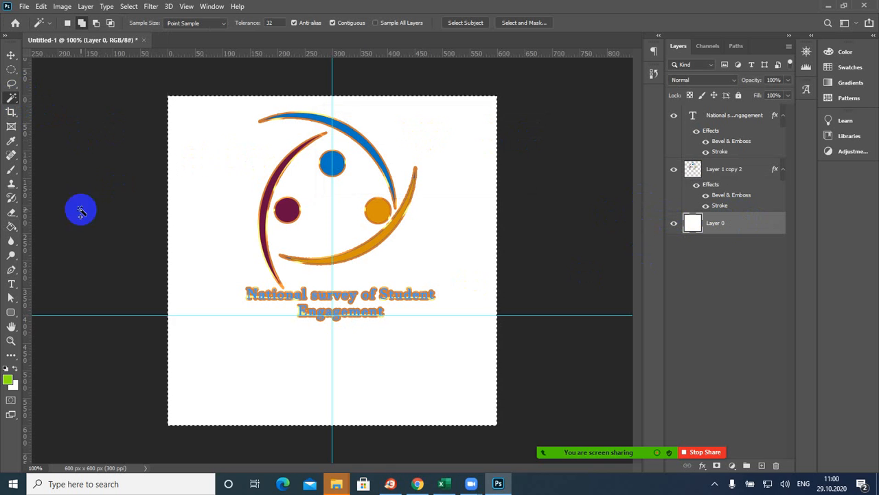
{"action": "mouse_move", "coordinate": [12, 213]}
{"action": "left_mouse_down"}
{"action": "mouse_move", "coordinate": [54, 238]}
{"action": "mouse_move", "coordinate": [74, 238]}
{"action": "left_mouse_up"}
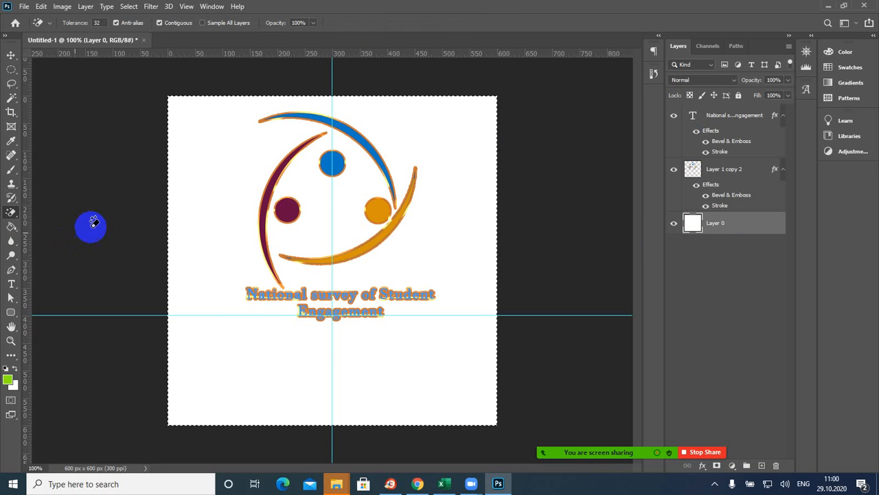
{"action": "left_click", "coordinate": [218, 169]}
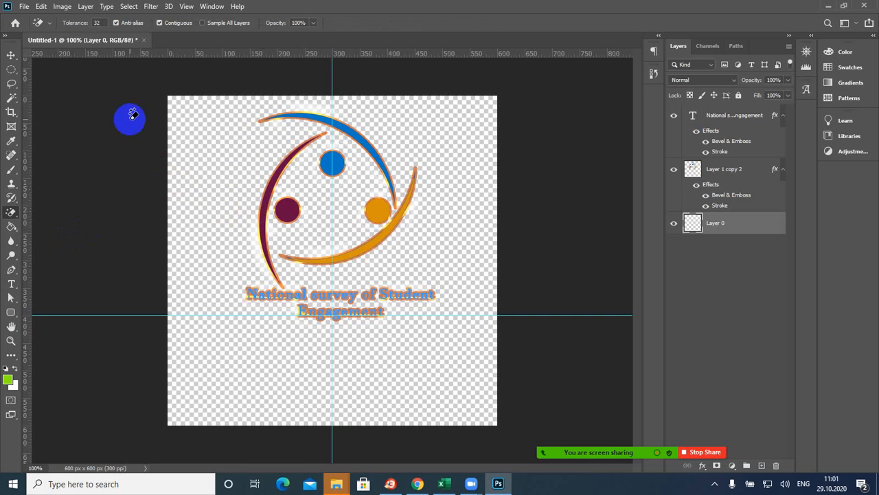
Trim the canvas on all four sides based on the top left pixel color, and flatten the image into a single layer.
{"action": "left_click", "coordinate": [62, 8]}
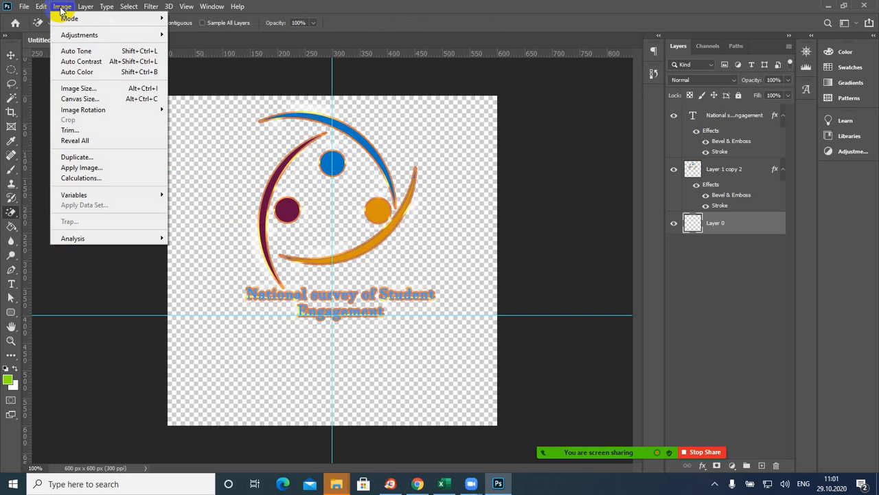
{"action": "left_click", "coordinate": [87, 131]}
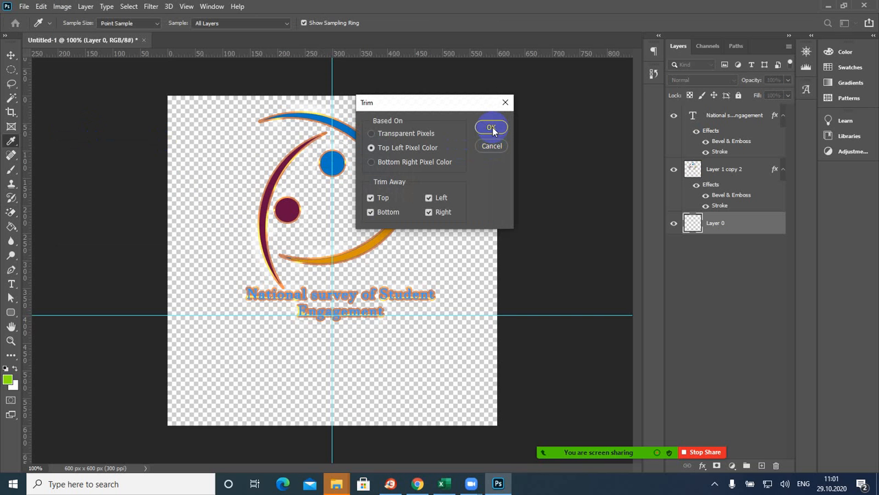
{"action": "left_click", "coordinate": [492, 129]}
{"action": "key", "text": "e"}
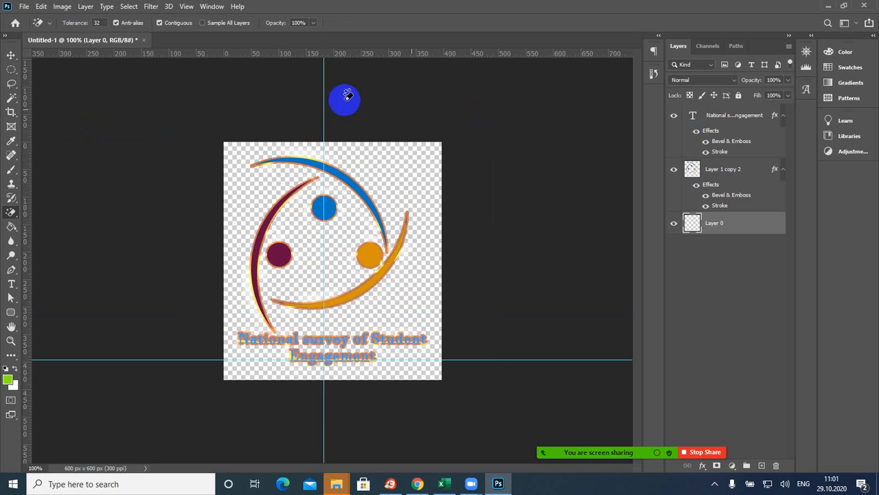
{"action": "left_click", "coordinate": [86, 7]}
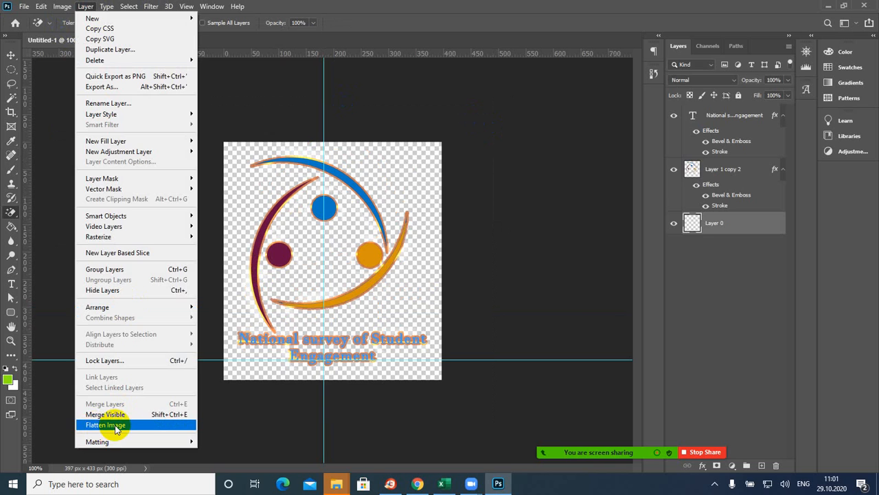
{"action": "left_click", "coordinate": [116, 426]}
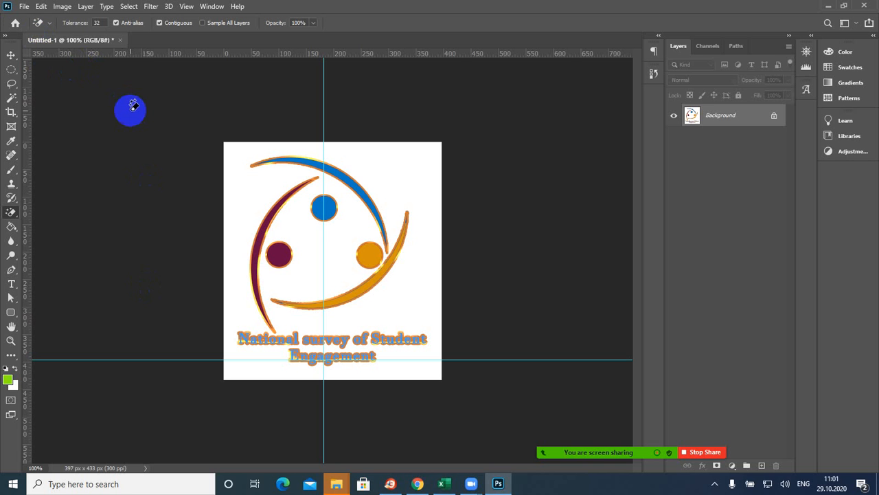
Open Save As for a file on the computer, examine the available file formats, and close it without saving.
{"action": "left_click", "coordinate": [24, 7]}
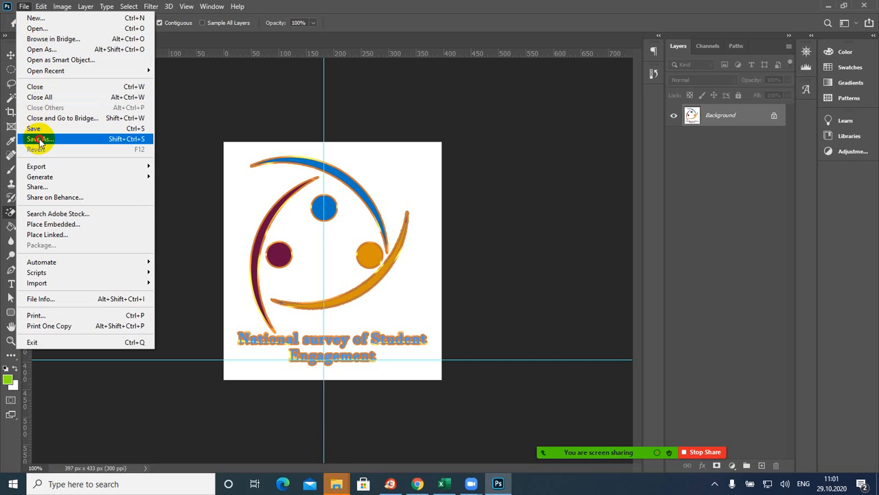
{"action": "left_click", "coordinate": [40, 140]}
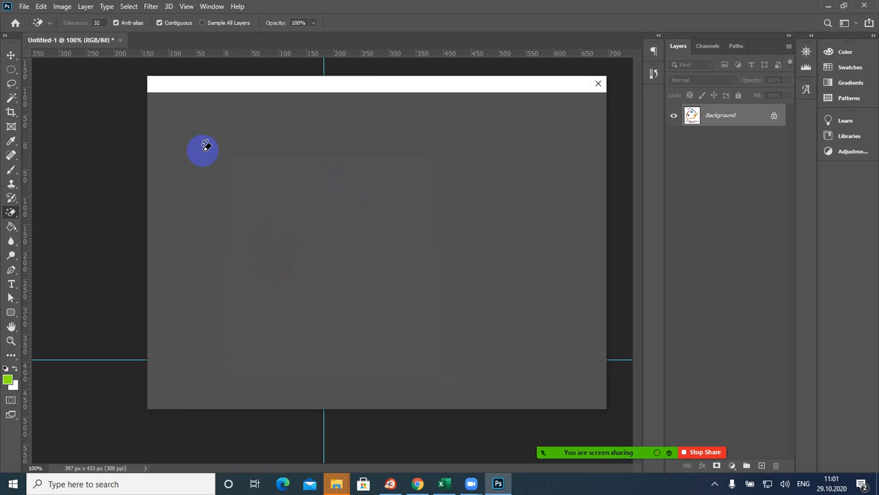
{"action": "left_click", "coordinate": [447, 352]}
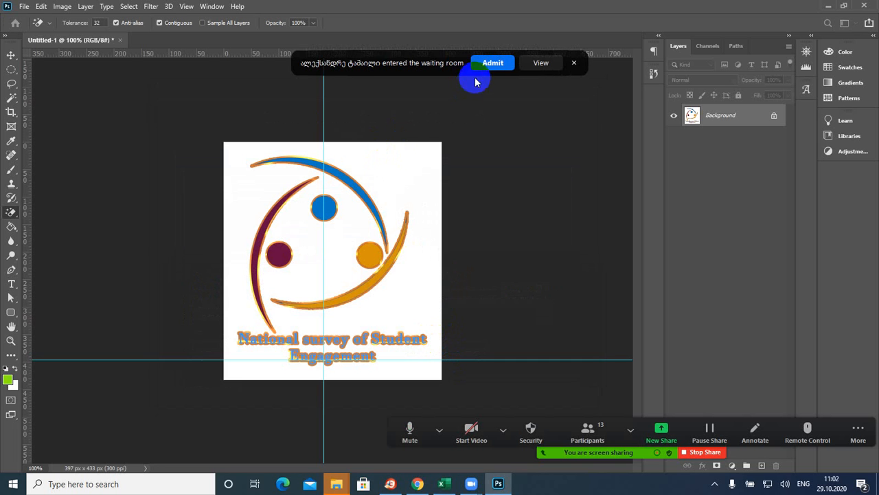
{"action": "left_click", "coordinate": [492, 62]}
{"action": "left_click", "coordinate": [380, 167]}
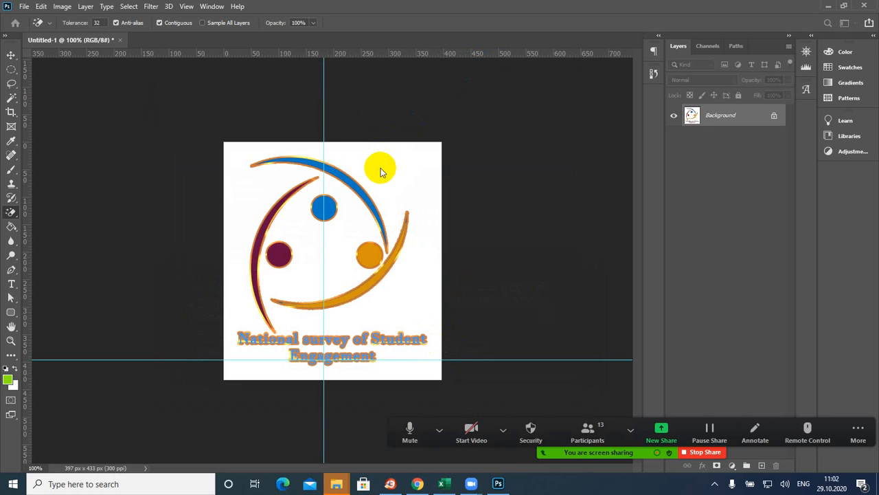
{"action": "key", "text": "ctrl+s"}
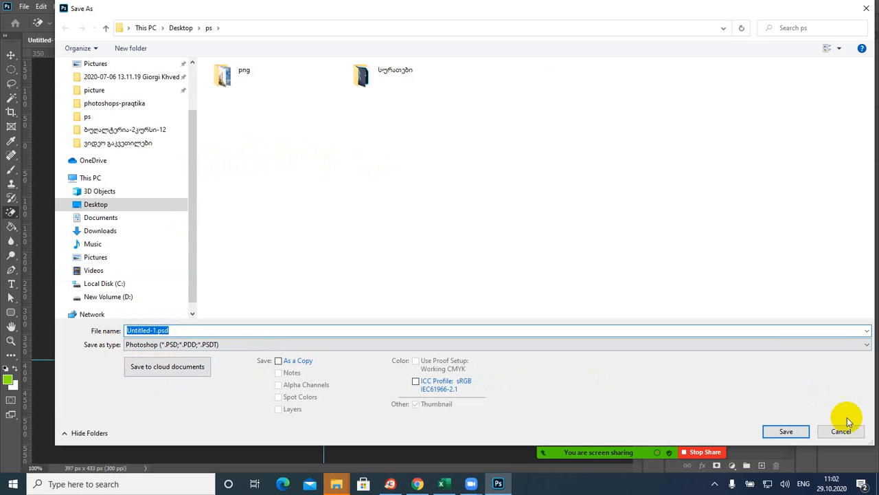
{"action": "left_click", "coordinate": [165, 346]}
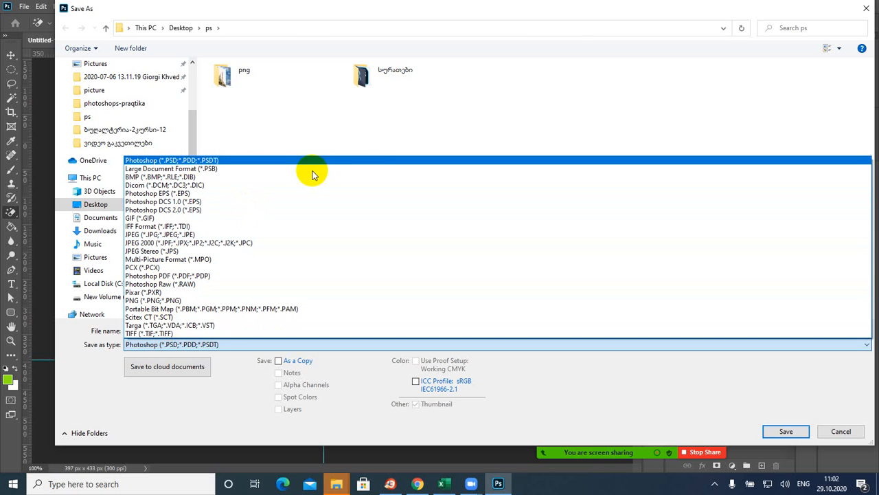
{"action": "left_click", "coordinate": [577, 25]}
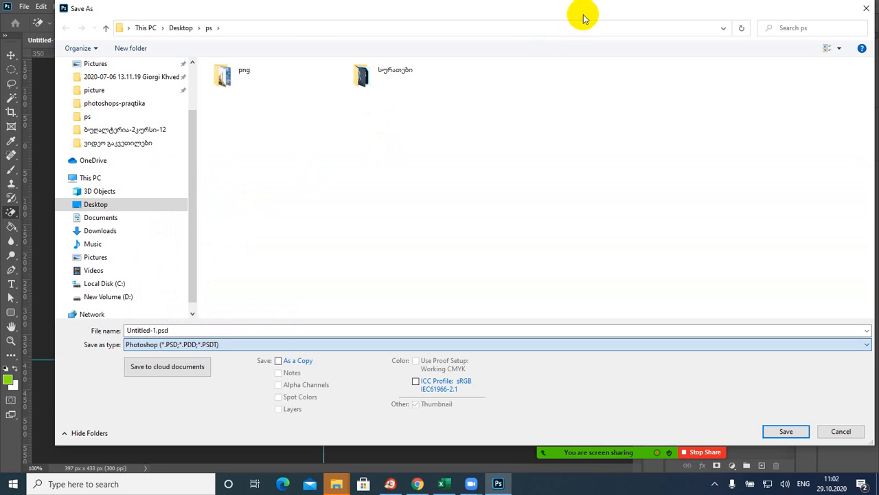
{"action": "left_click", "coordinate": [866, 8]}
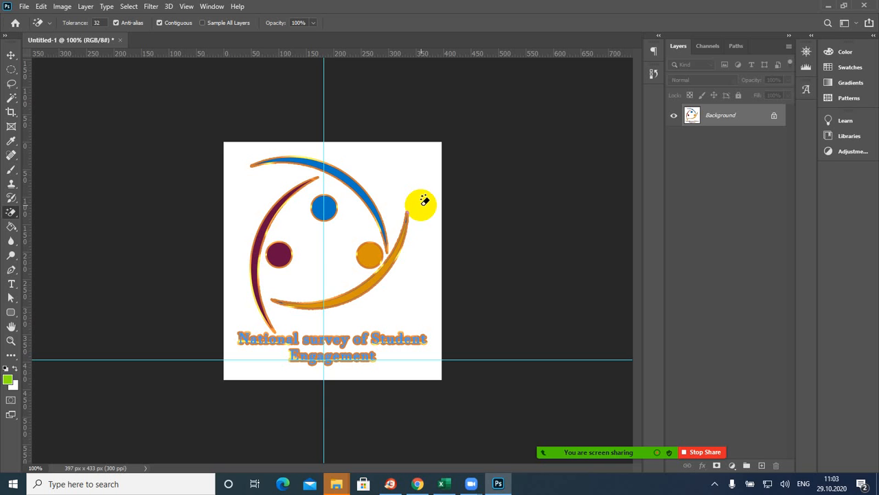
Switch to the Move tool.
{"action": "left_click", "coordinate": [11, 56]}
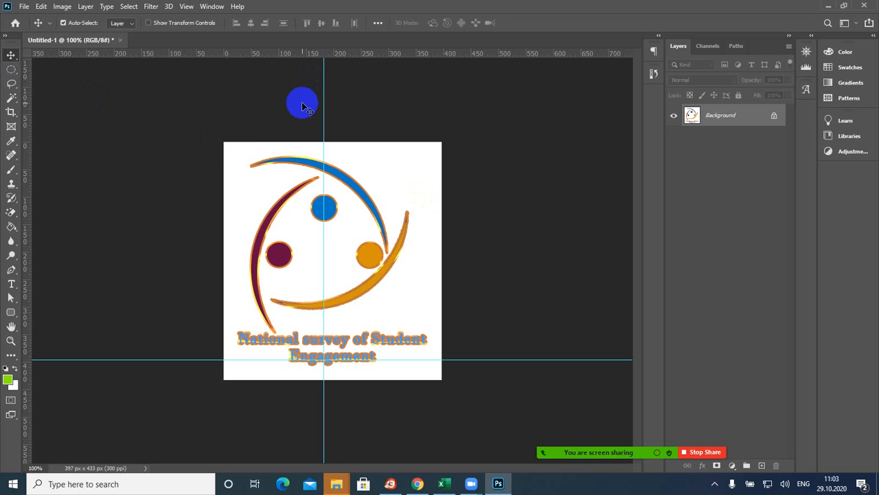